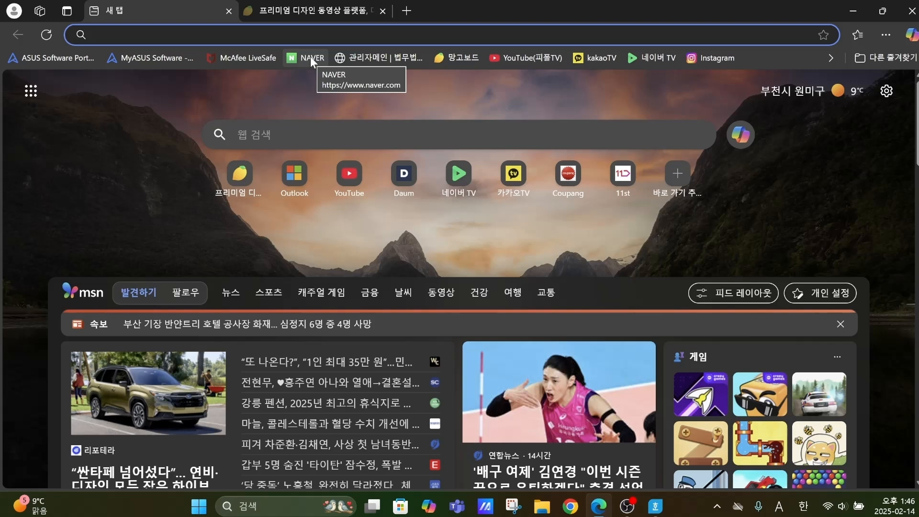
Search the web for 픽사베이 and open the Pixabay website
left_click(321, 135)
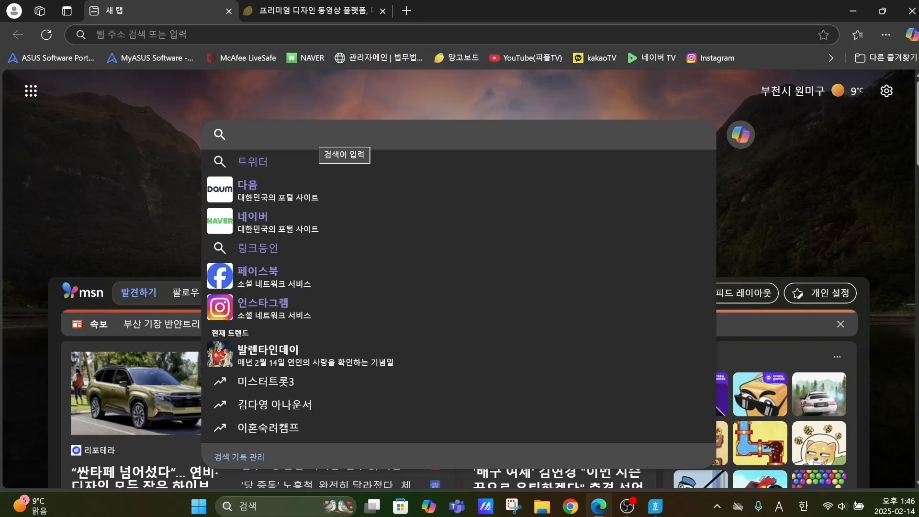
type("vl")
key("BackSpace")
key("BackSpace")
key("Hangul")
type("피")
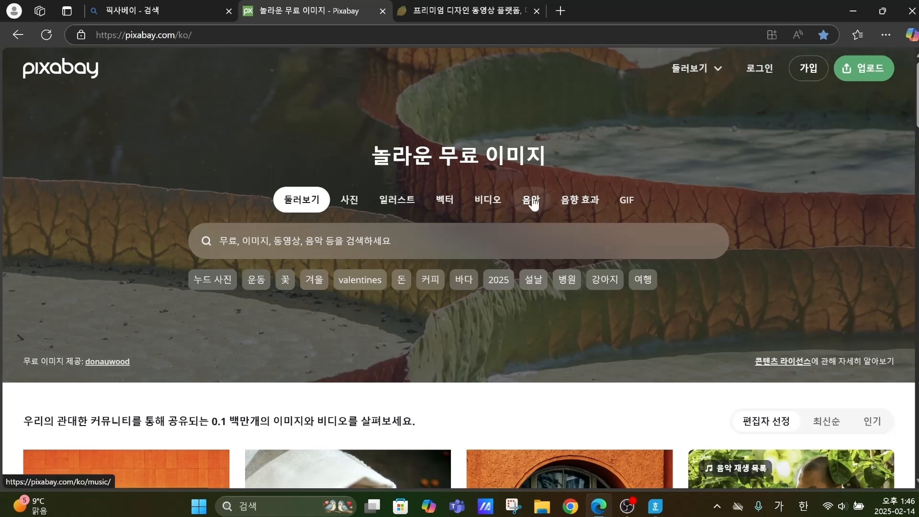
Search Pixabay's music category for 뉴스
left_click(480, 230)
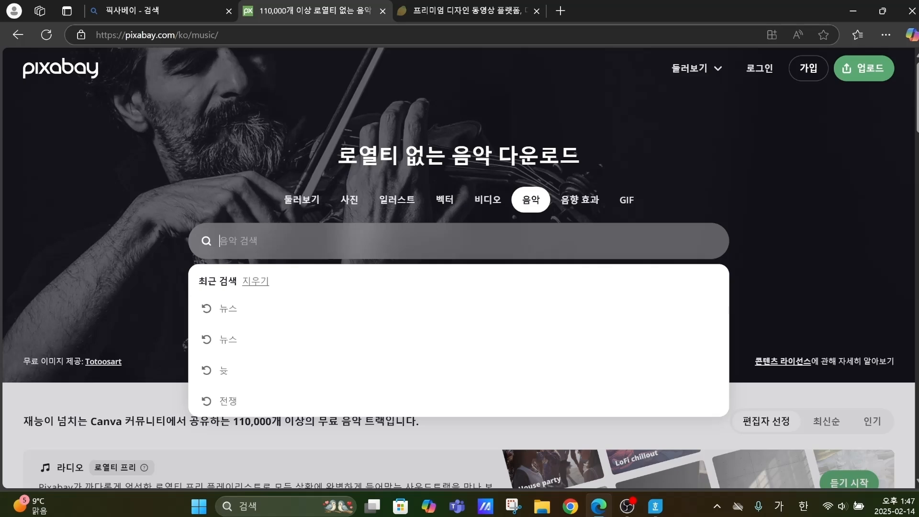
type("늦")
key("Return")
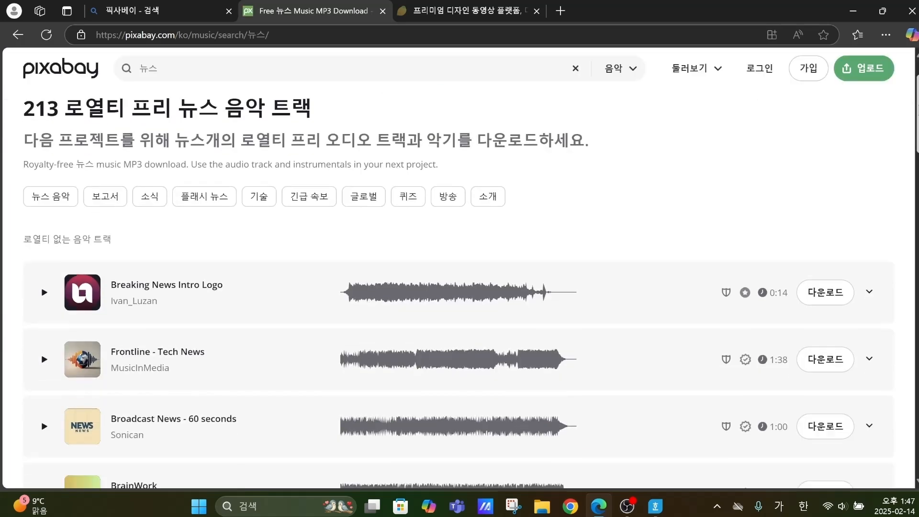
Browse the news music tracks and preview "Breaking News Intro Logo" and "Breaking News [TV & Radio]"
scroll(460, 288, "down", 3)
scroll(912, 109, "up", 3)
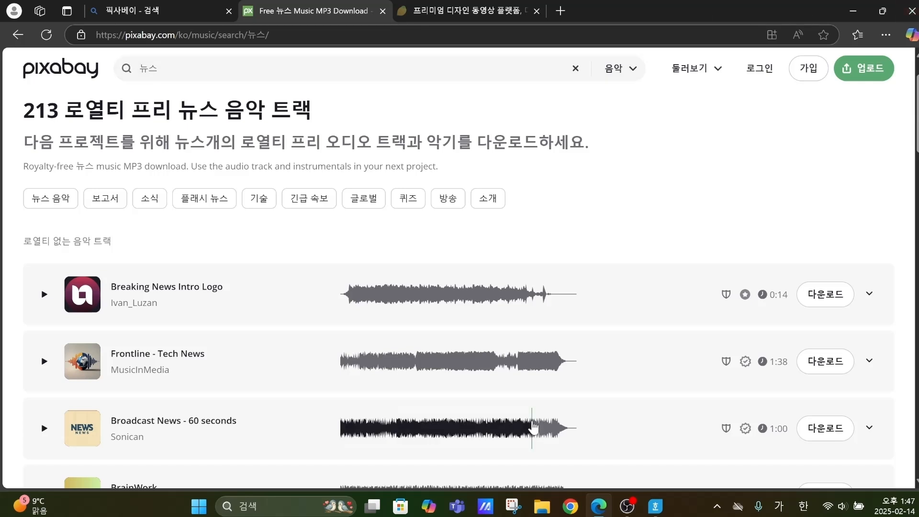
scroll(887, 214, "down", 3)
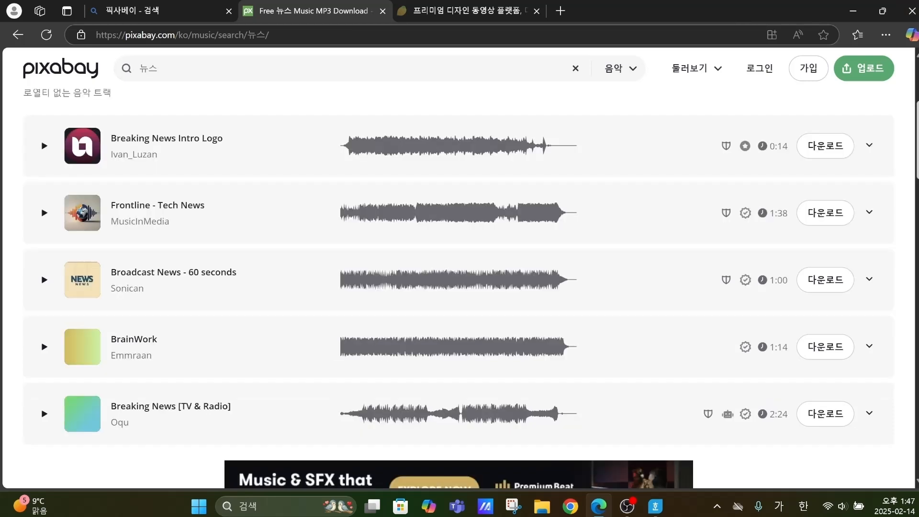
left_click(44, 147)
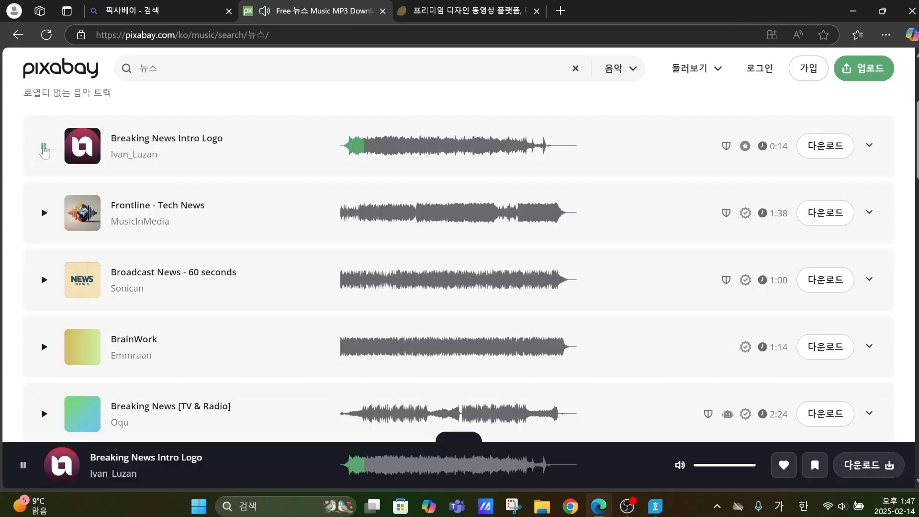
left_click(44, 415)
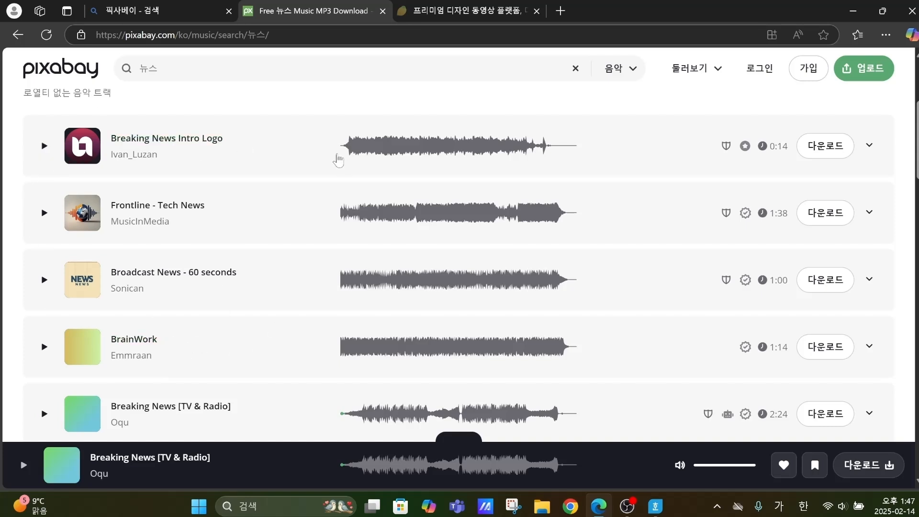
Download the "Breaking News Intro Logo" track, check the MP3 in its download folder, and close the folder window
left_click(826, 146)
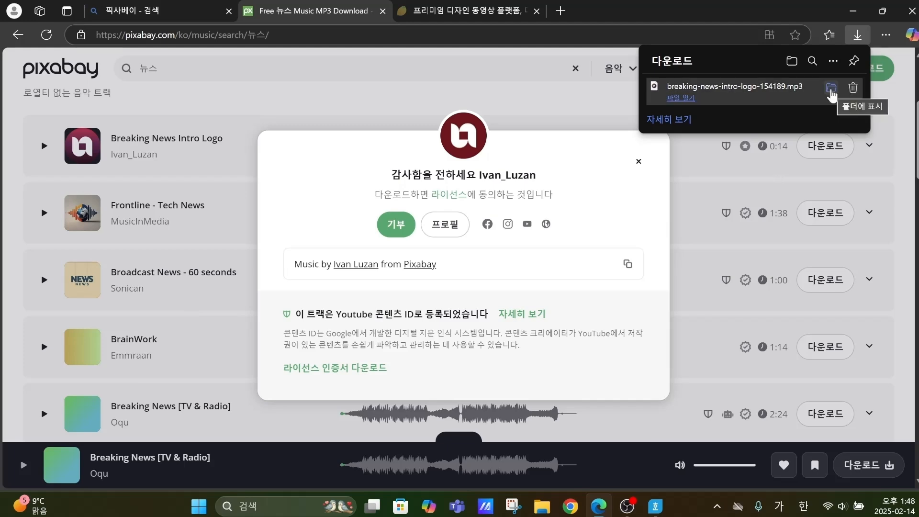
left_click(832, 89)
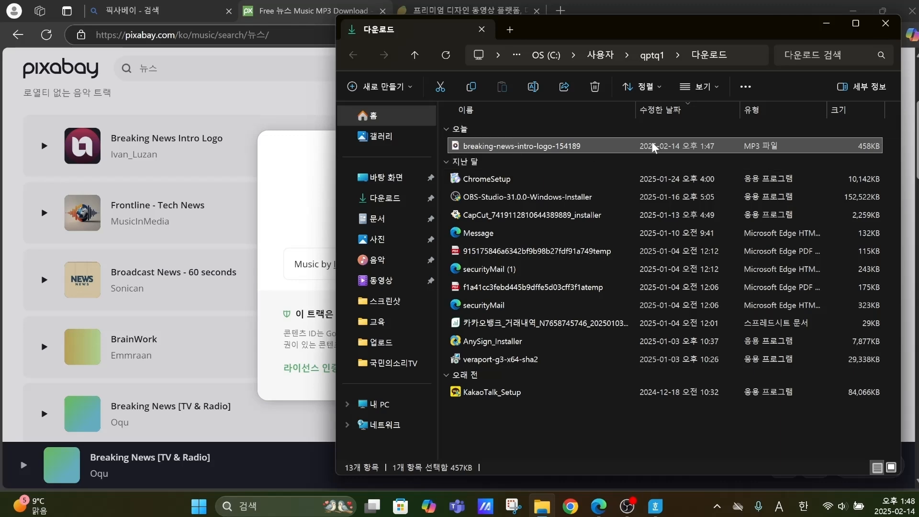
left_click(889, 25)
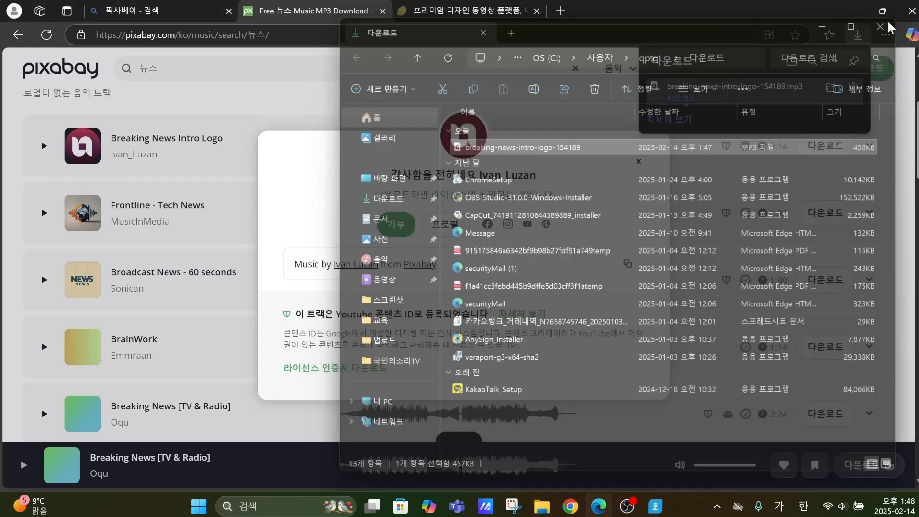
Return to the Pixabay home page and search the video category for 전쟁
left_click(73, 74)
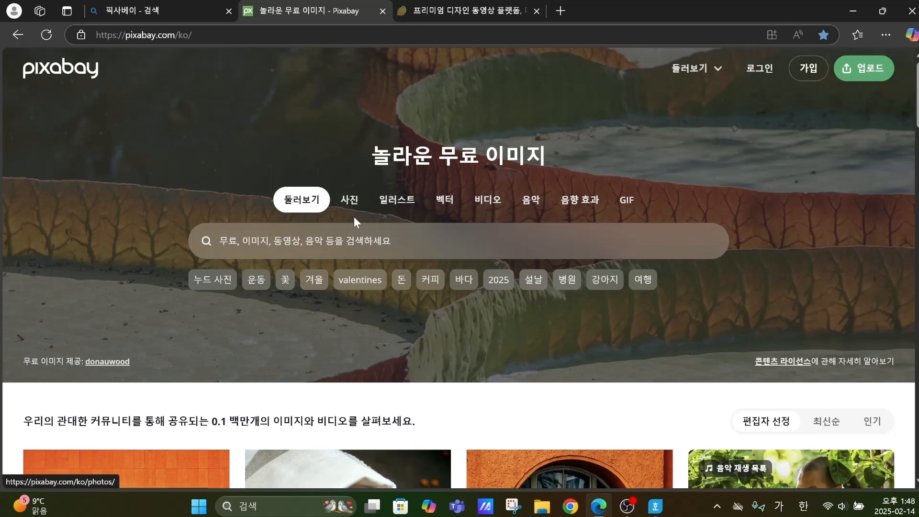
left_click(498, 205)
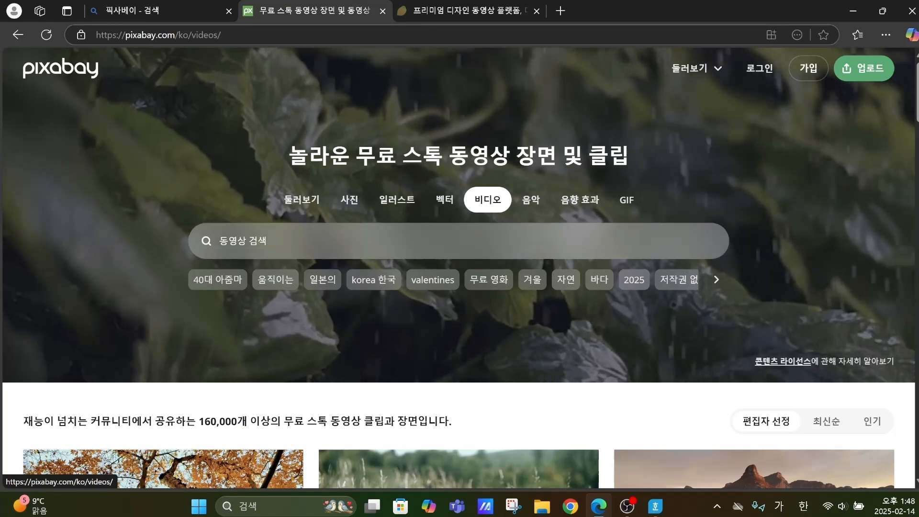
left_click(458, 240)
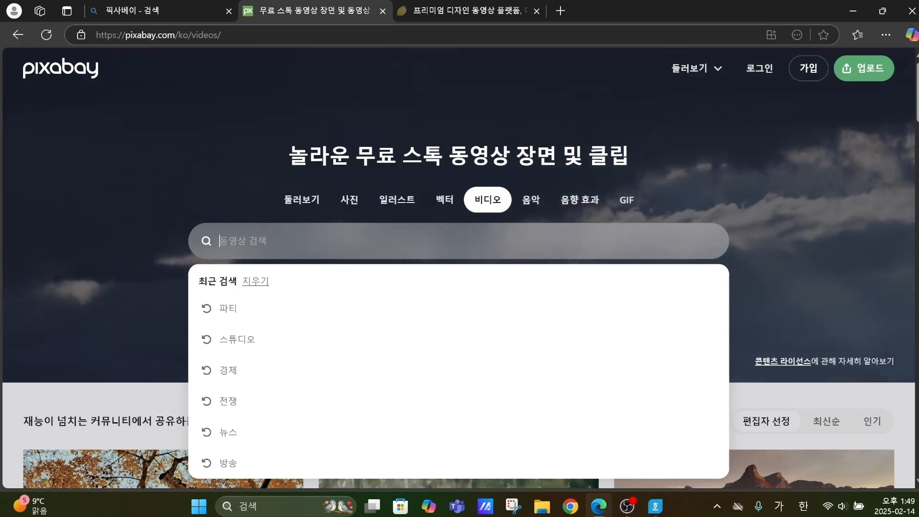
type("전쟁")
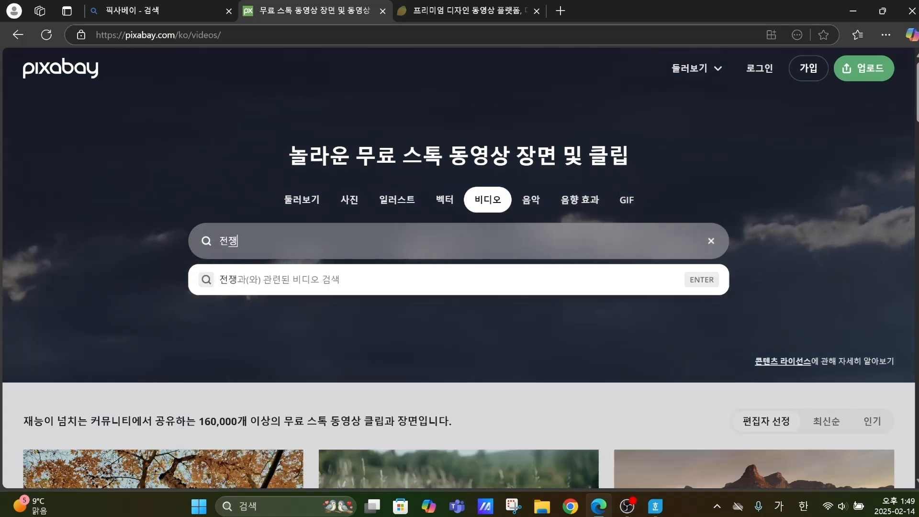
key("Return")
Open the red fire explosion clip (불 불꽃 폭발) from the war results and download it at 1920×1080
scroll(510, 374, "down", 10)
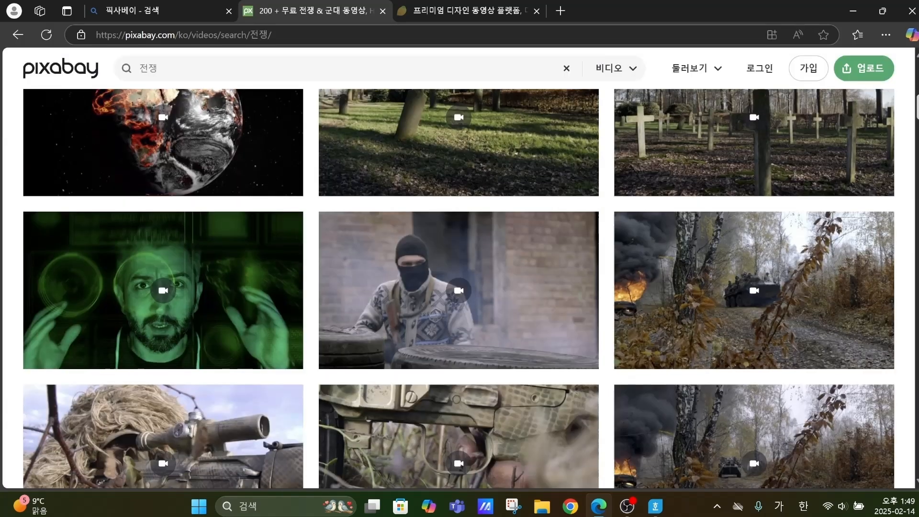
scroll(510, 374, "up", 8)
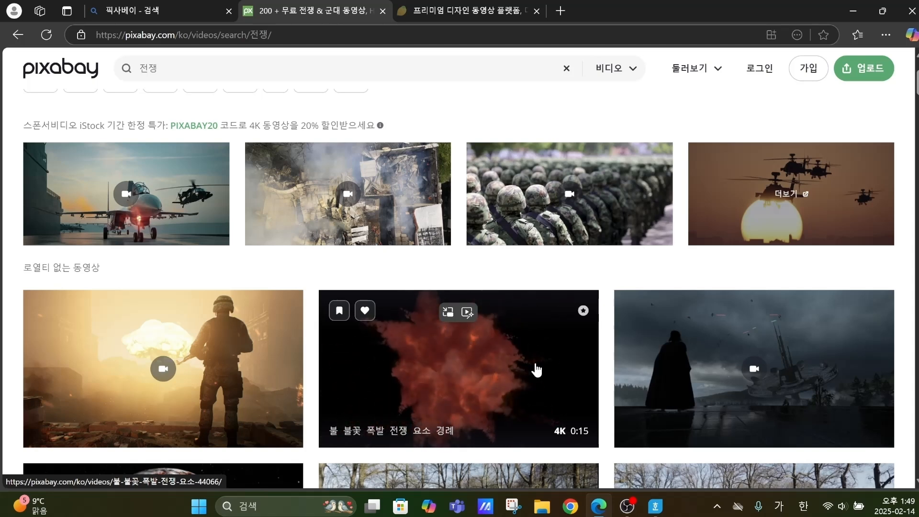
left_click(453, 366)
left_click(823, 158)
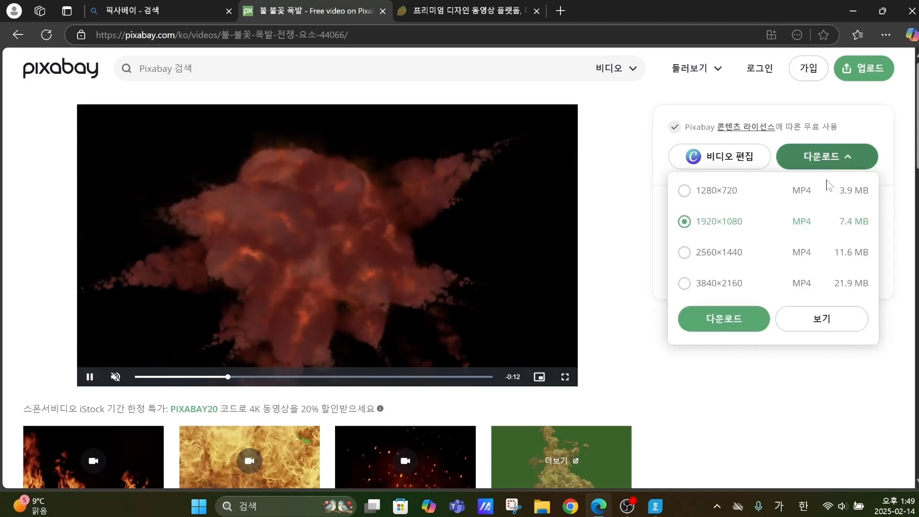
left_click(747, 329)
Go back to the war results, download the NATO army clip (나토 군대 전쟁) at 640×360, and dismiss the thank-you dialog
key("alt+Left")
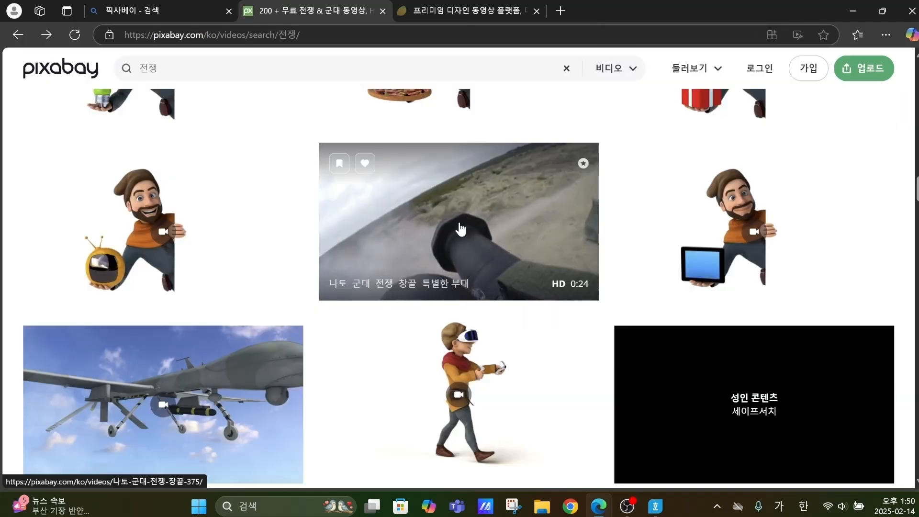
left_click(484, 257)
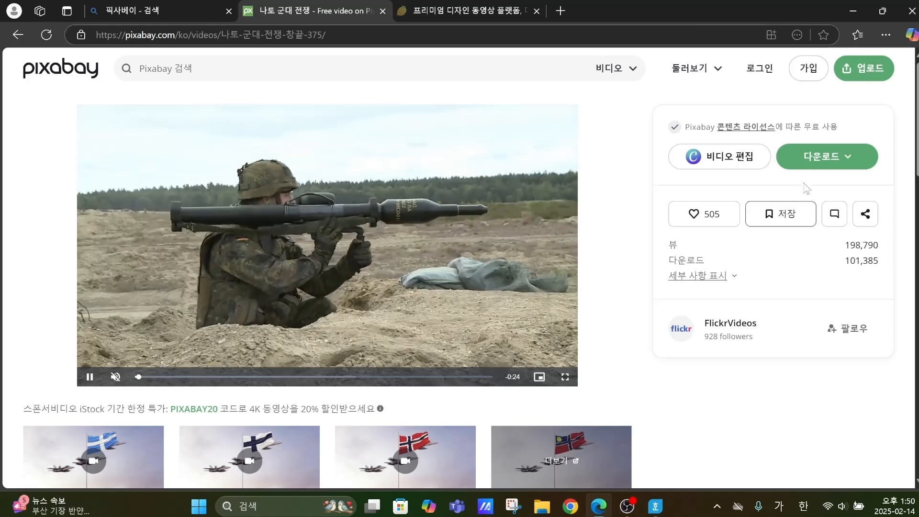
left_click(820, 163)
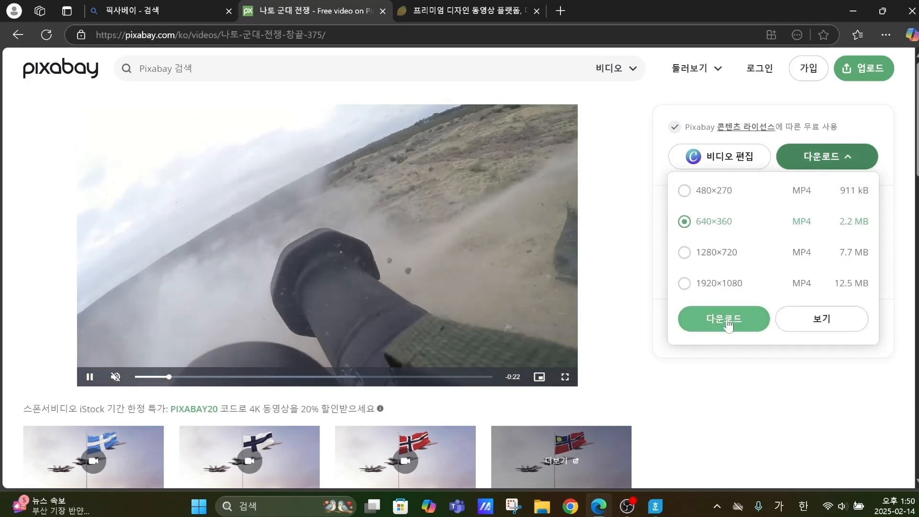
left_click(725, 322)
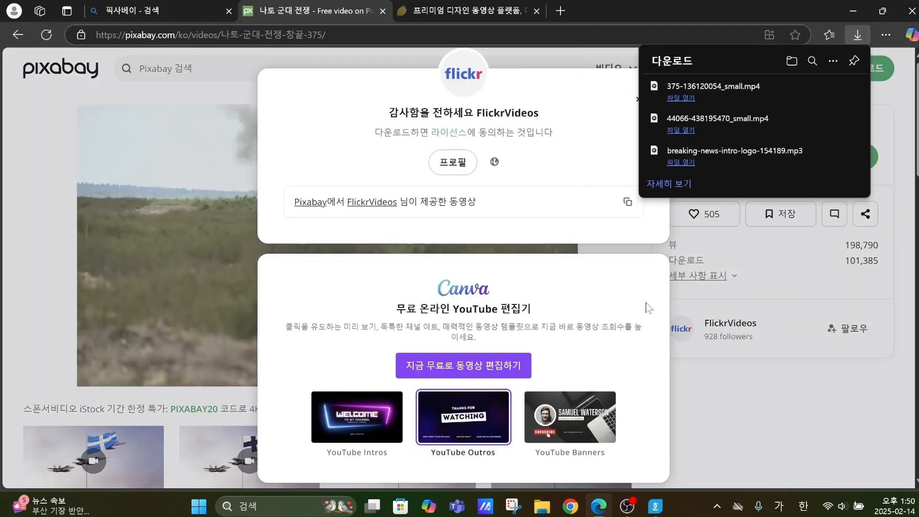
left_click(638, 99)
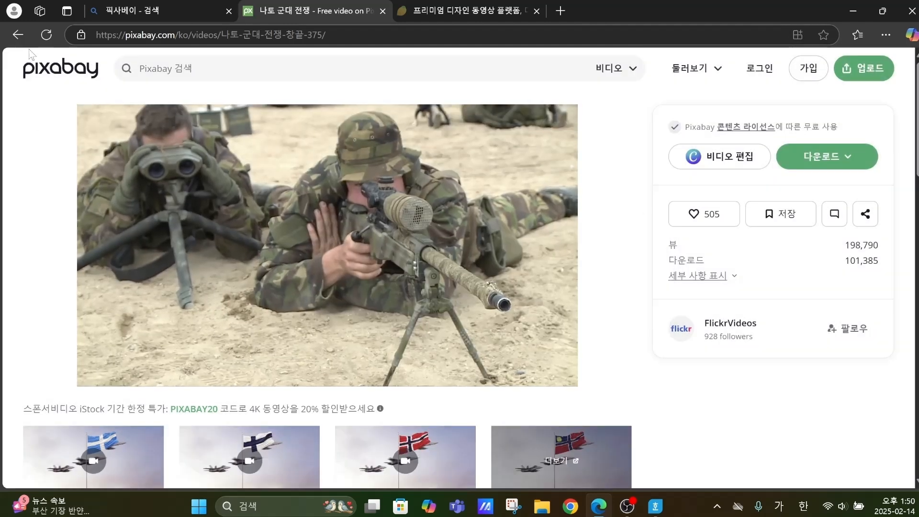
Return to the war video results and run a new video search for 경제
key("alt+Left")
scroll(464, 314, "down", 3)
scroll(463, 314, "up", 4)
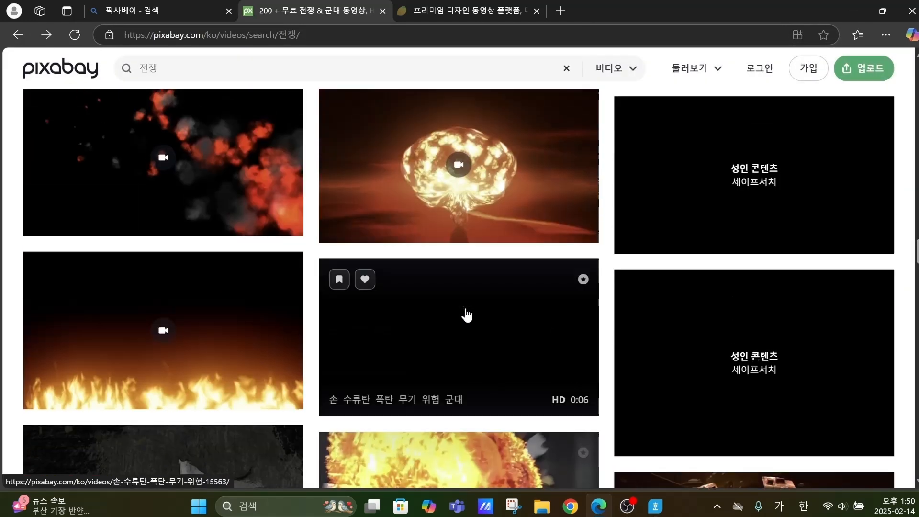
type("ㄱ")
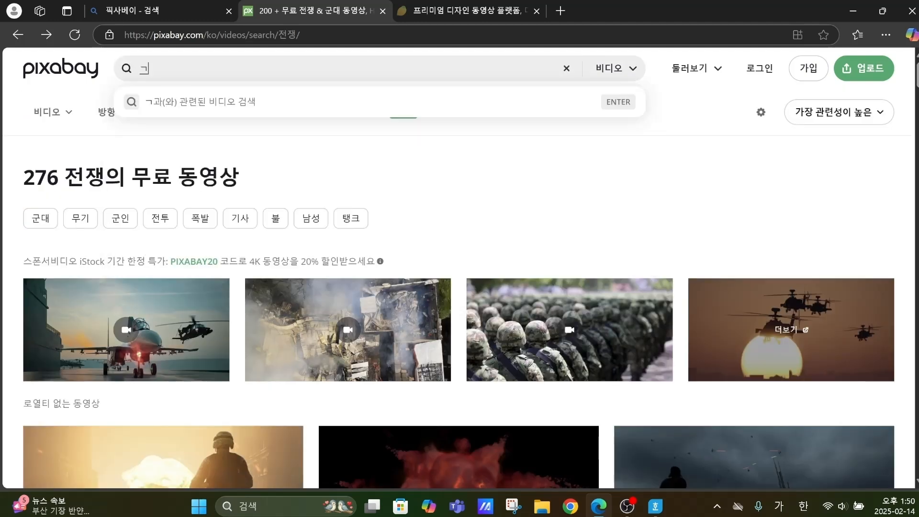
type("제")
key("Return")
Open the blue stock market chart clip (시장 가치 스톡 교환) from the economy results and download it
scroll(749, 205, "down", 10)
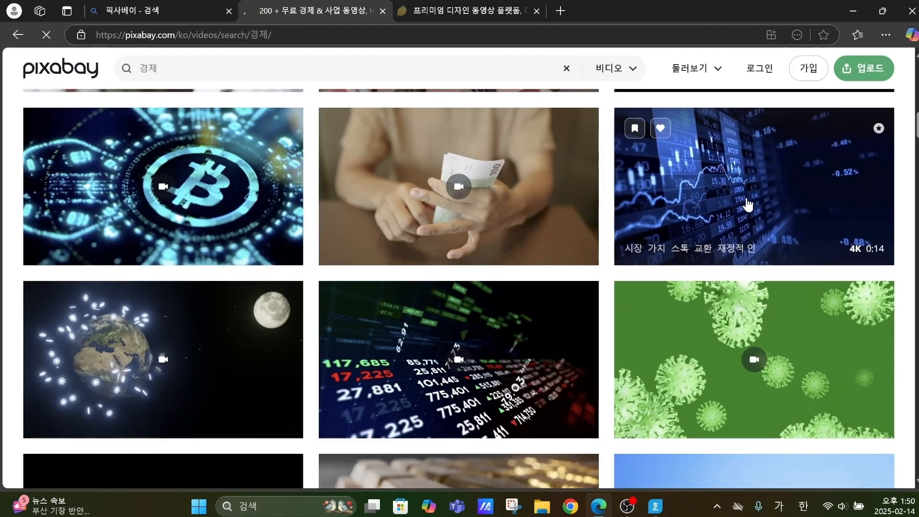
left_click(748, 205)
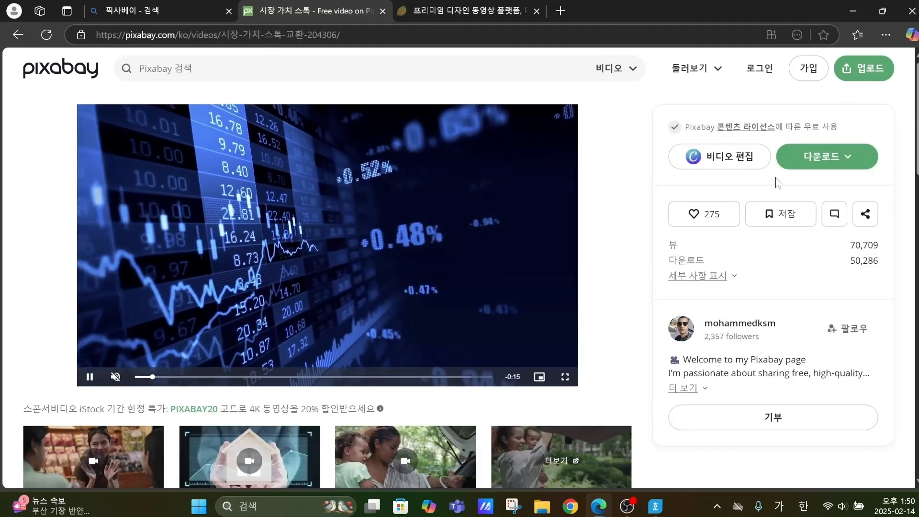
left_click(826, 158)
left_click(723, 319)
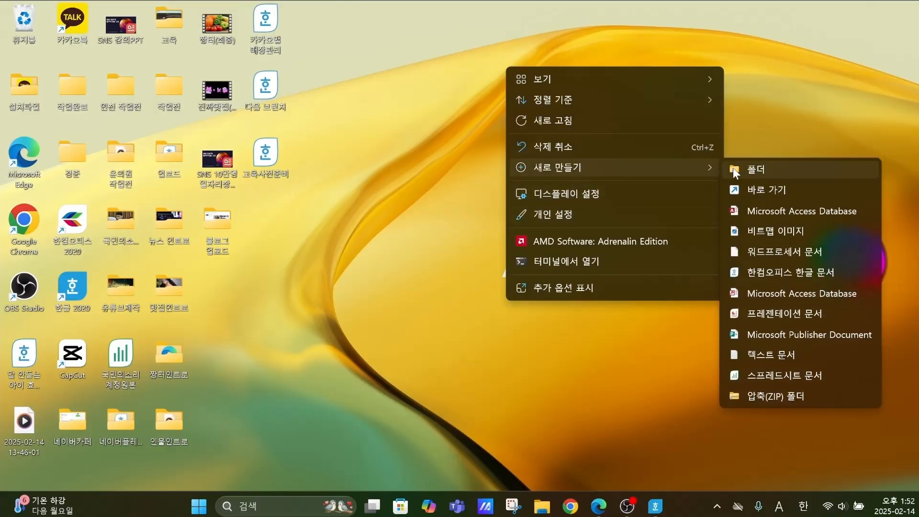
Create a new folder on the desktop, place it beside the top row of icons, and name it 인트로
left_click(760, 170)
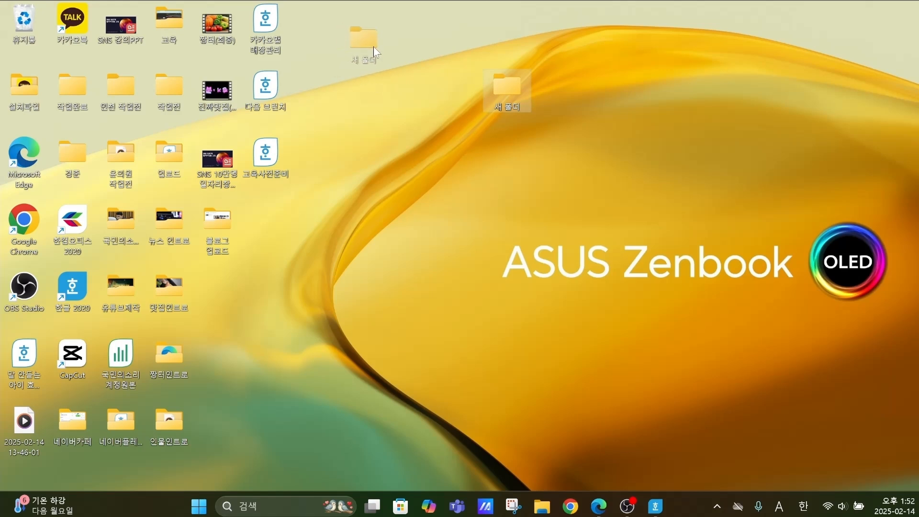
left_click_drag(374, 47, 365, 48)
right_click(372, 33)
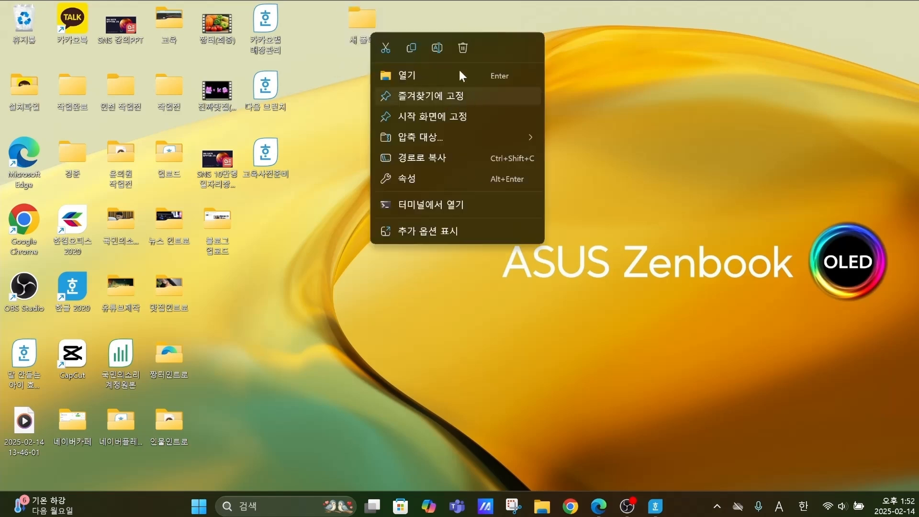
left_click(438, 47)
type("ㅁ")
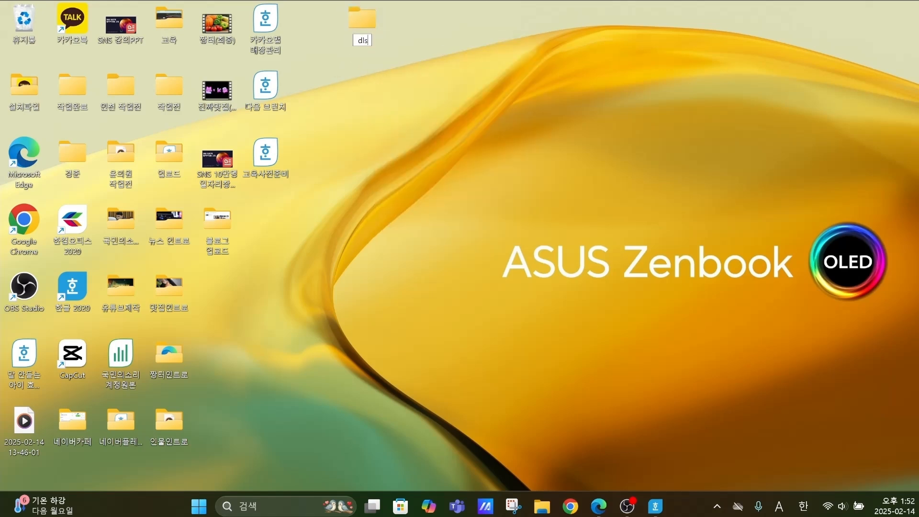
type("트로")
key("Return")
Show the downloaded 219832_small.mp4 in its folder, minimize the browser, and move the folder window clear of the desktop icons
left_click(598, 507)
left_click(776, 187)
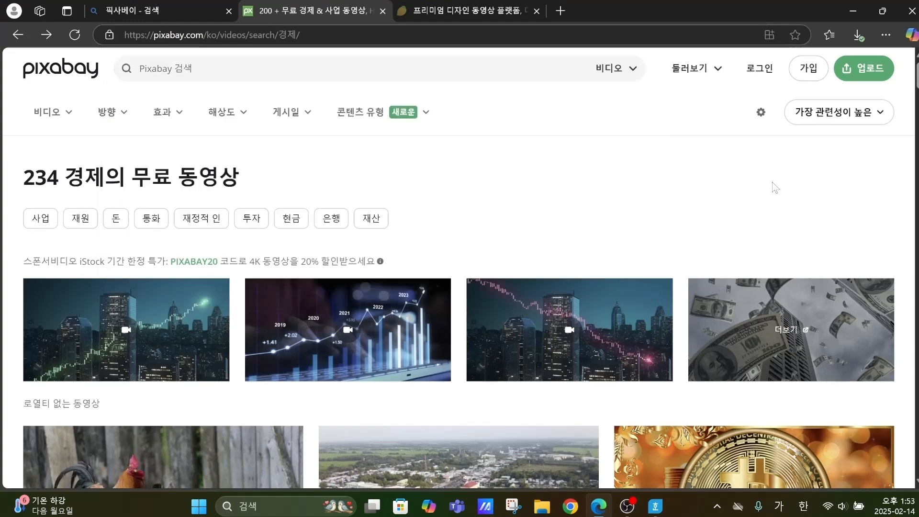
left_click(858, 36)
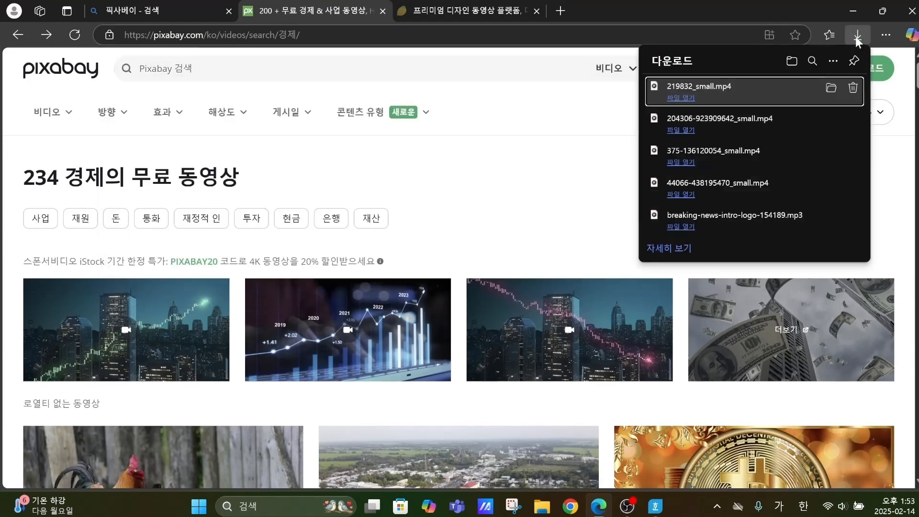
left_click(836, 94)
left_click(849, 10)
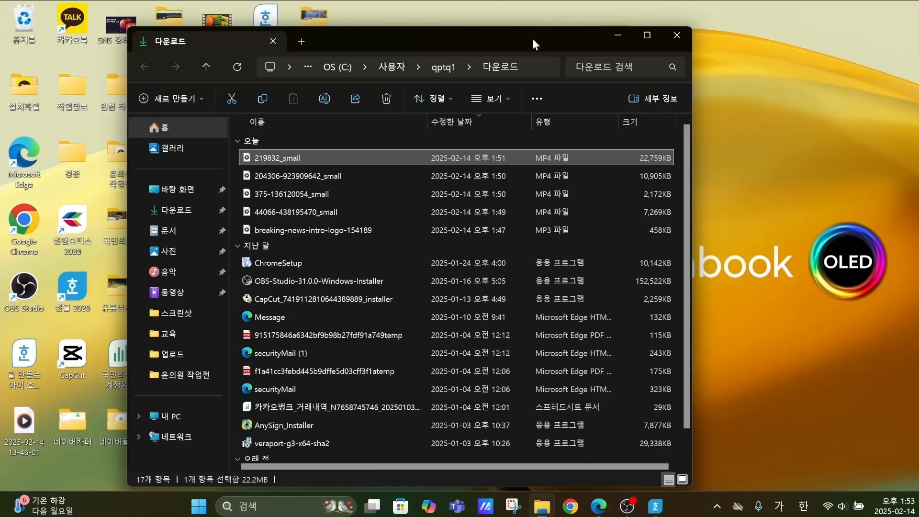
left_click_drag(533, 38, 754, 31)
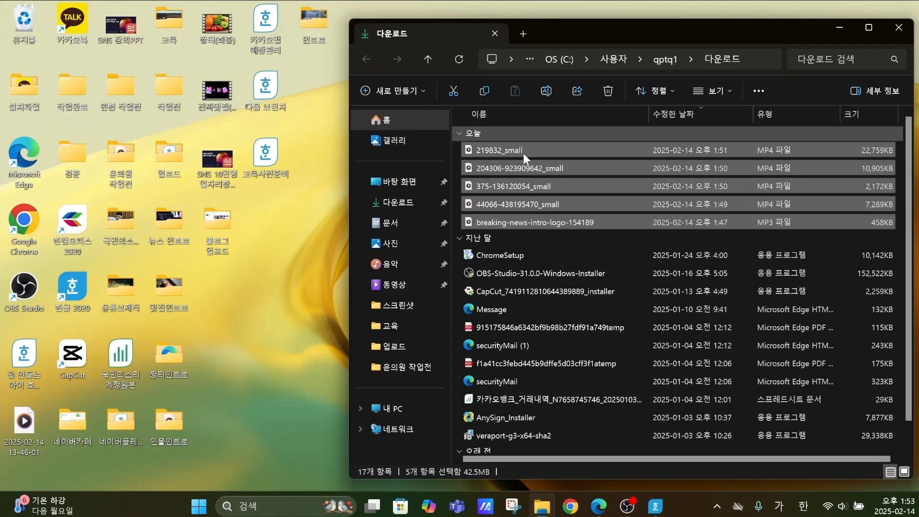
Move today's five downloaded files, from 219832_small to breaking-news-intro-logo-154189, into the desktop folder 인트로 and close the downloads window
left_click_drag(461, 143, 532, 220)
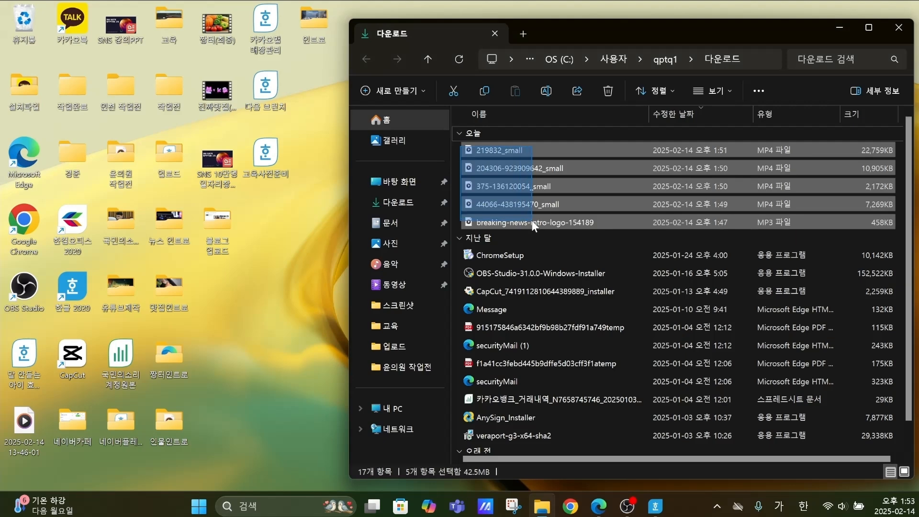
left_click_drag(533, 167, 331, 36)
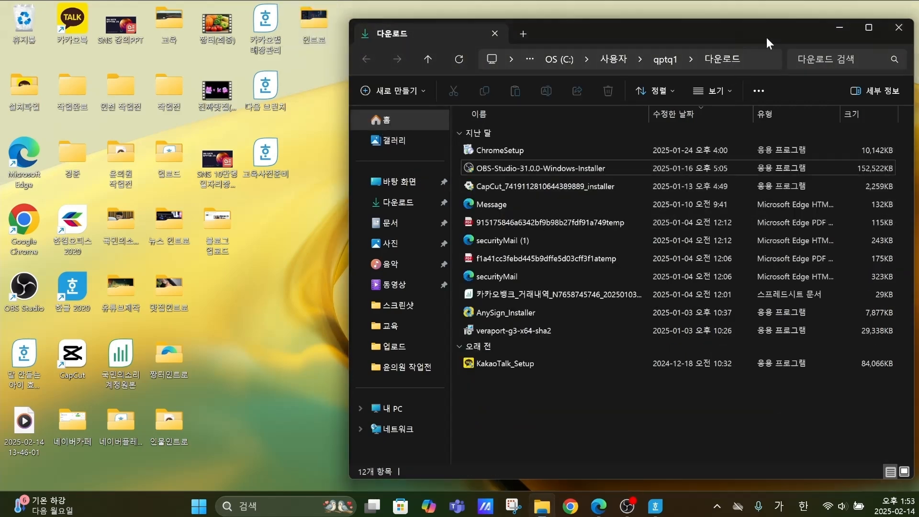
left_click(899, 28)
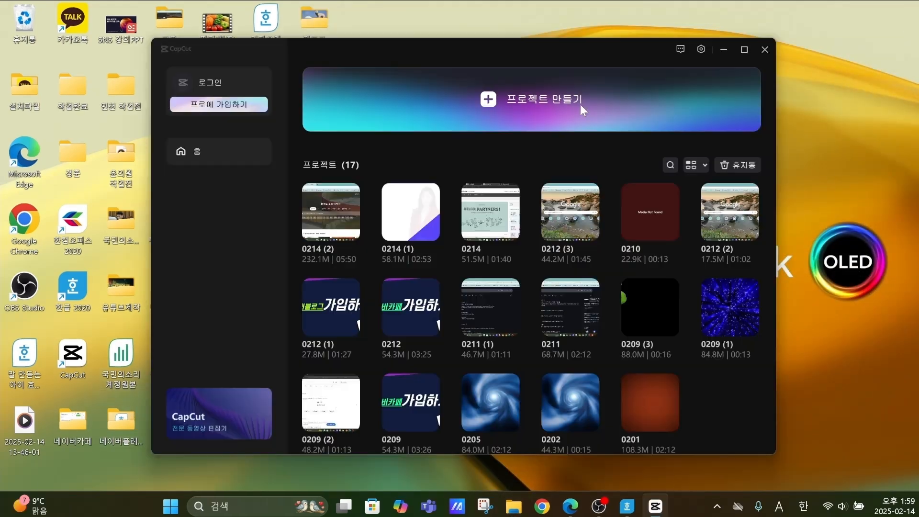
Create a new CapCut project and move its window clear of the desktop icons
left_click(580, 105)
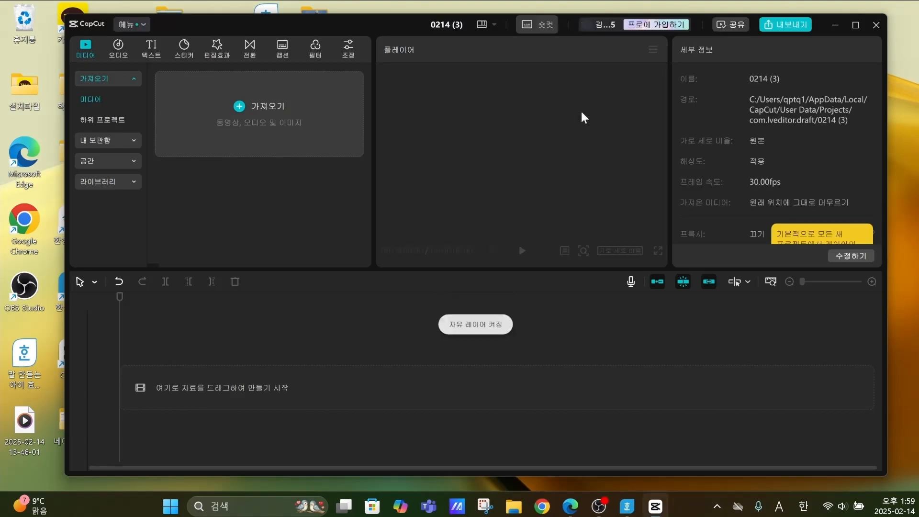
left_click_drag(366, 24, 648, 24)
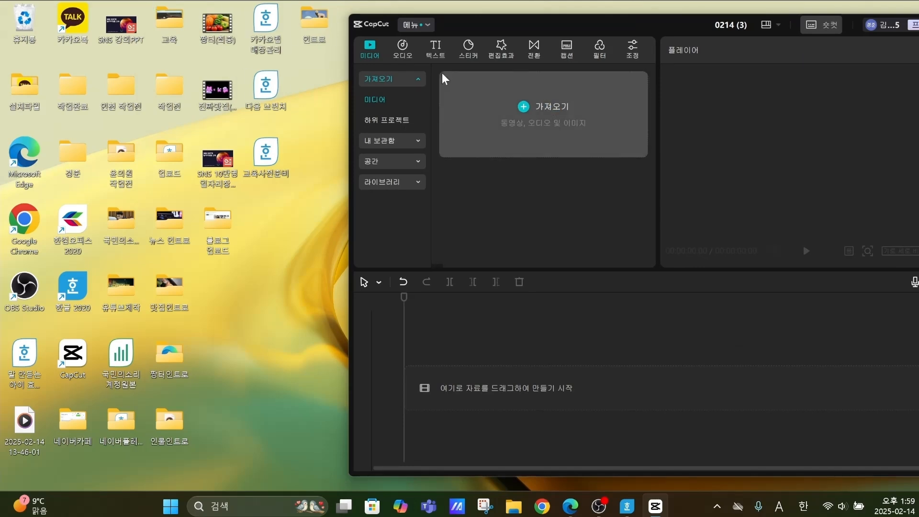
Import all files from the desktop folder 인트로 into the project's media, close the folder, and bring the whole editor window back into view
double_click(315, 24)
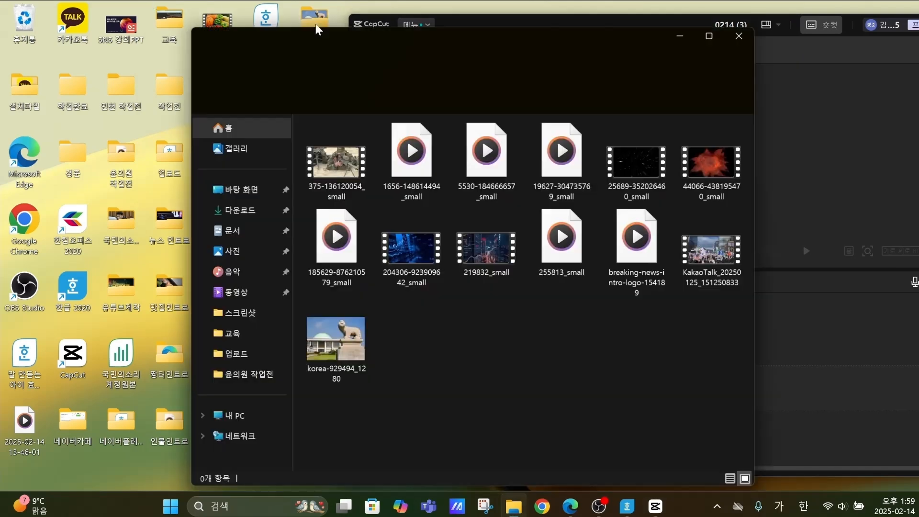
left_click_drag(467, 48, 216, 64)
left_click_drag(489, 408, 45, 134)
left_click_drag(233, 180, 558, 150)
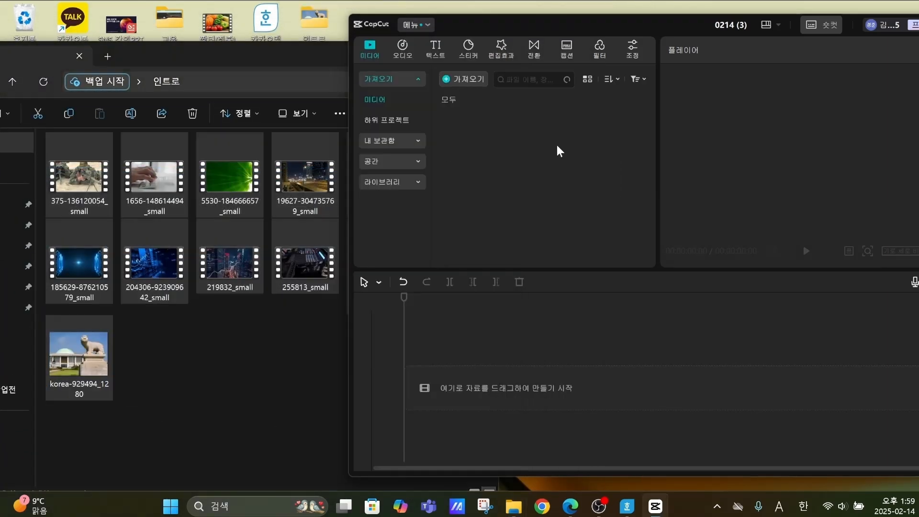
left_click(287, 56)
left_click(483, 49)
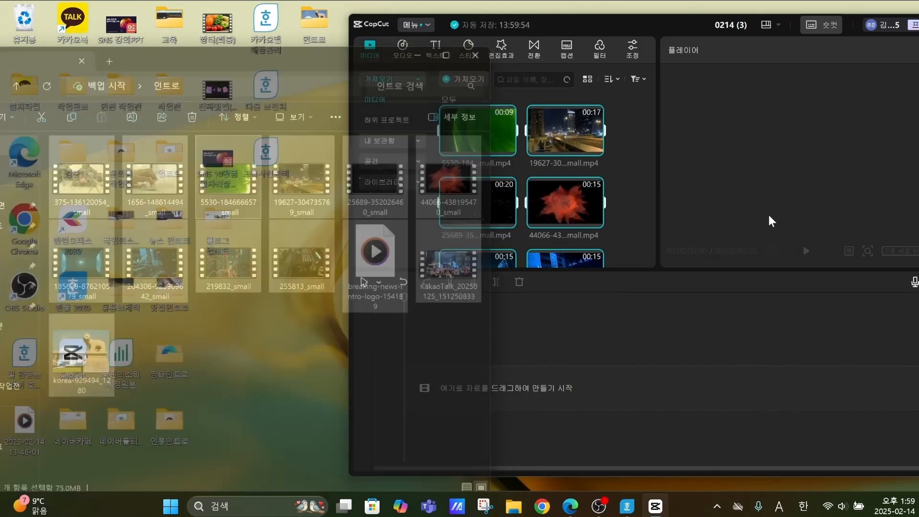
left_click_drag(633, 11, 382, 22)
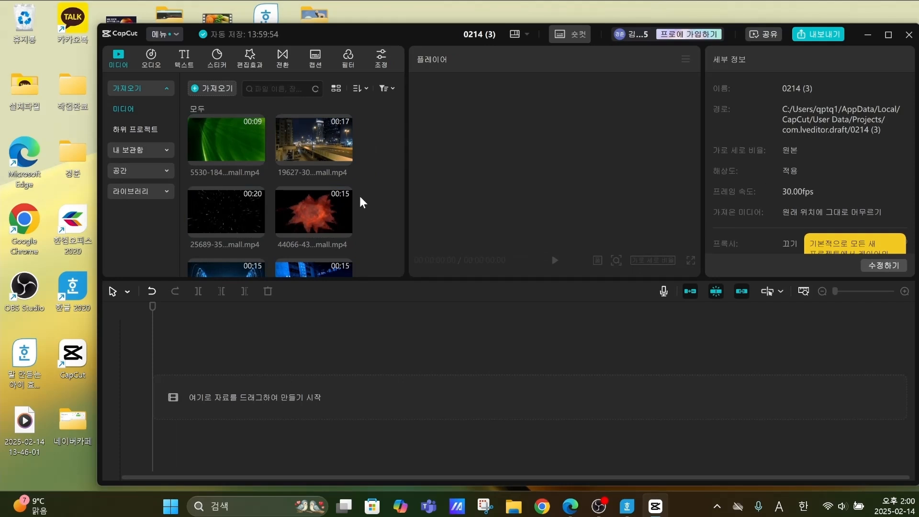
Place breaking-news-intro-logo-154189.mp3 at the start of the timeline and play it through
scroll(352, 170, "down", 6)
scroll(294, 196, "up", 3)
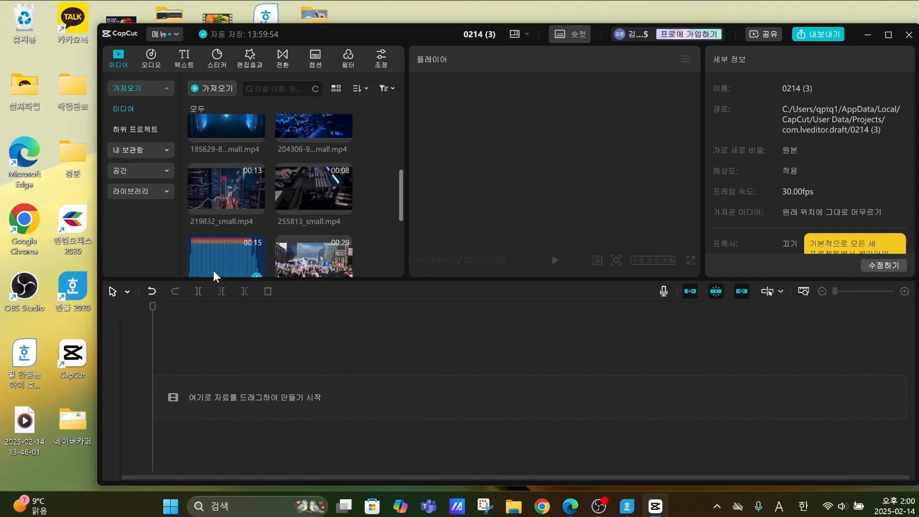
left_click_drag(219, 261, 216, 413)
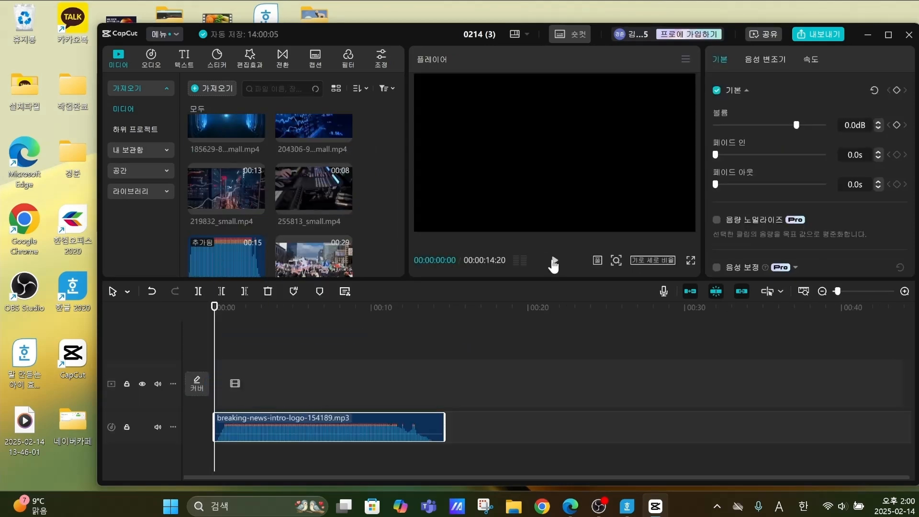
left_click(556, 262)
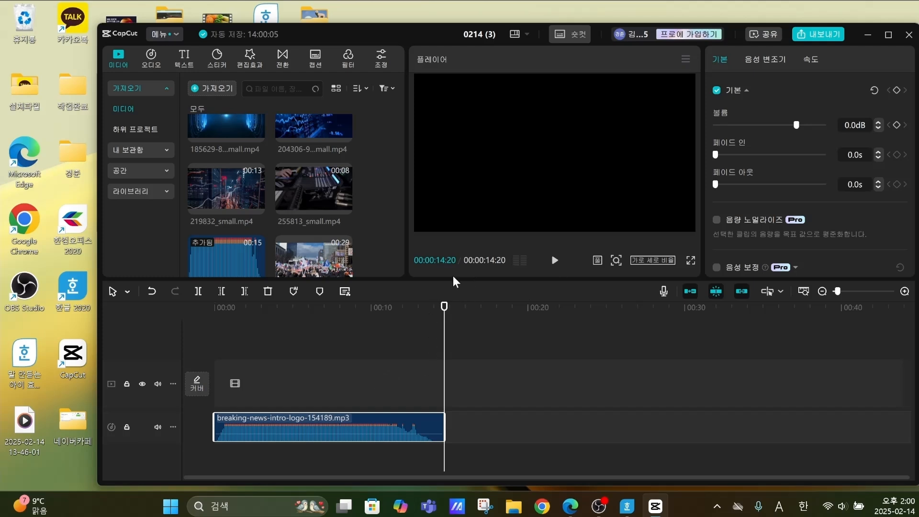
Find the ending point of the music, split the audio clip at 00:00:11:28, and delete the part after it
left_click(355, 387)
left_click(356, 386)
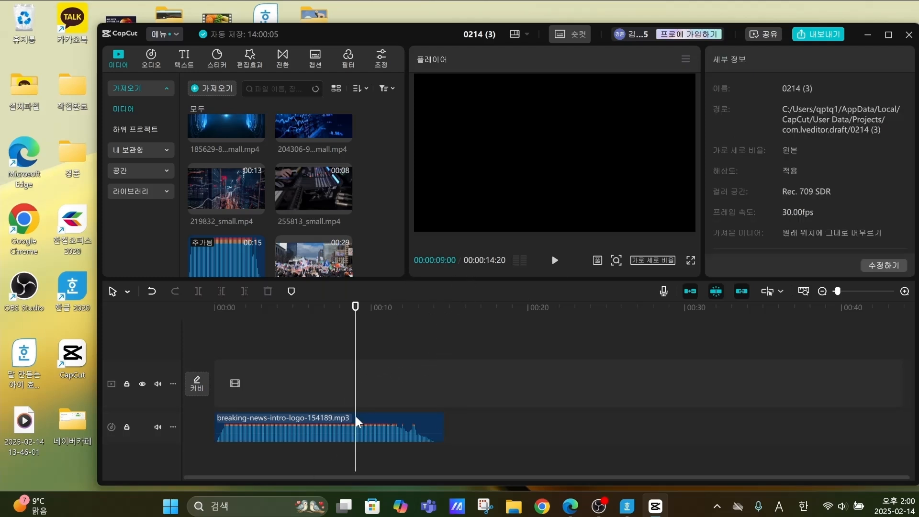
left_click(381, 392)
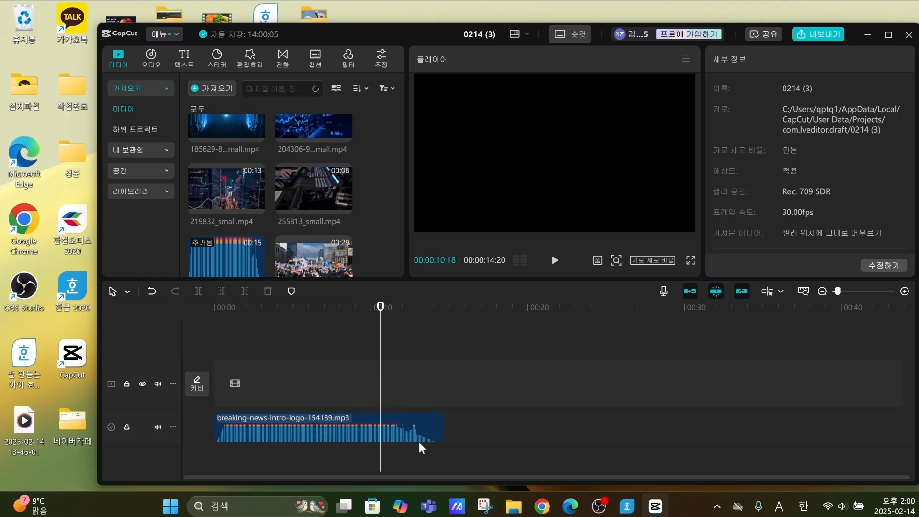
left_click(555, 260)
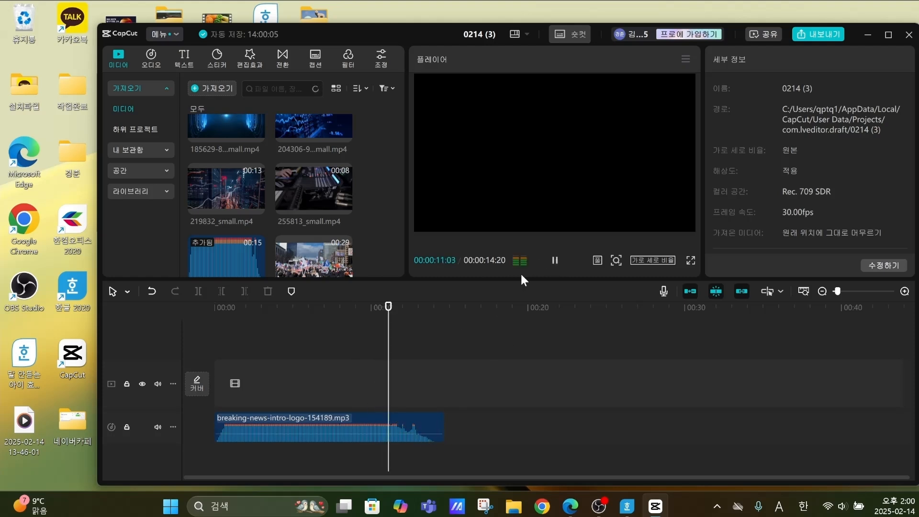
left_click(379, 396)
left_click(394, 399)
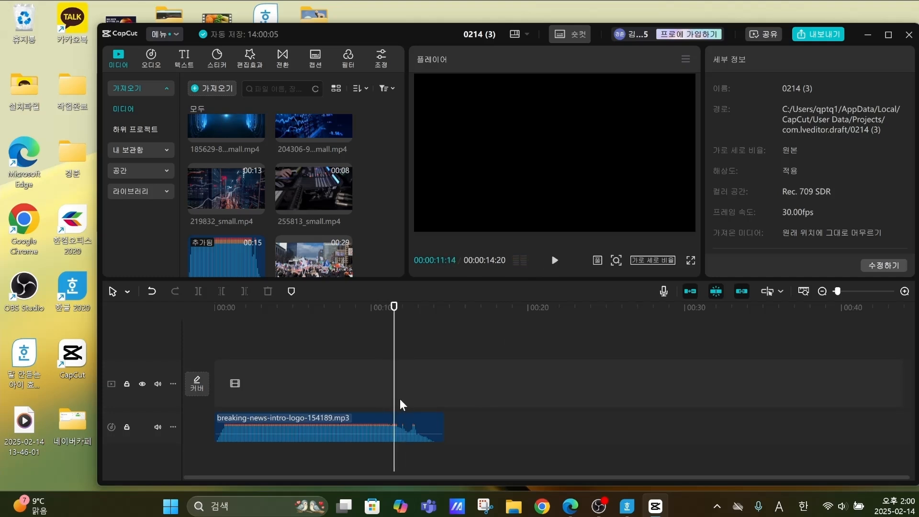
left_click(402, 399)
left_click(419, 425)
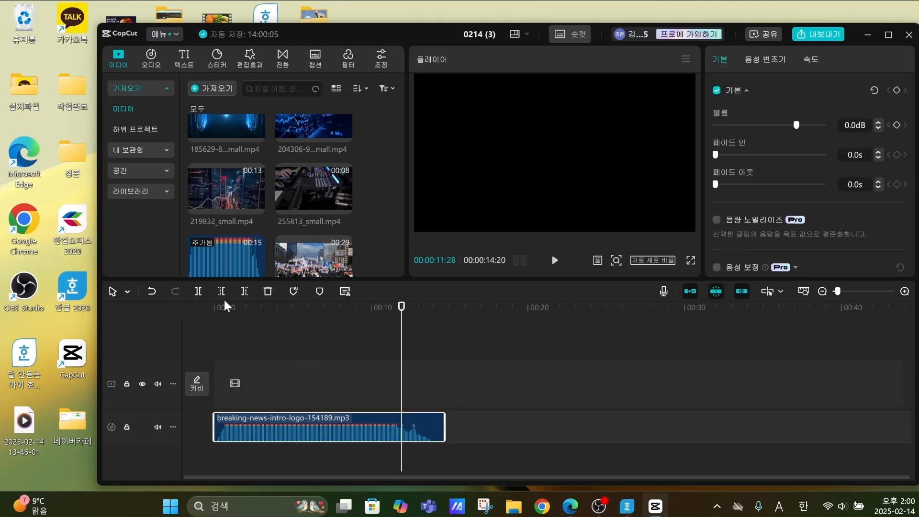
left_click(198, 291)
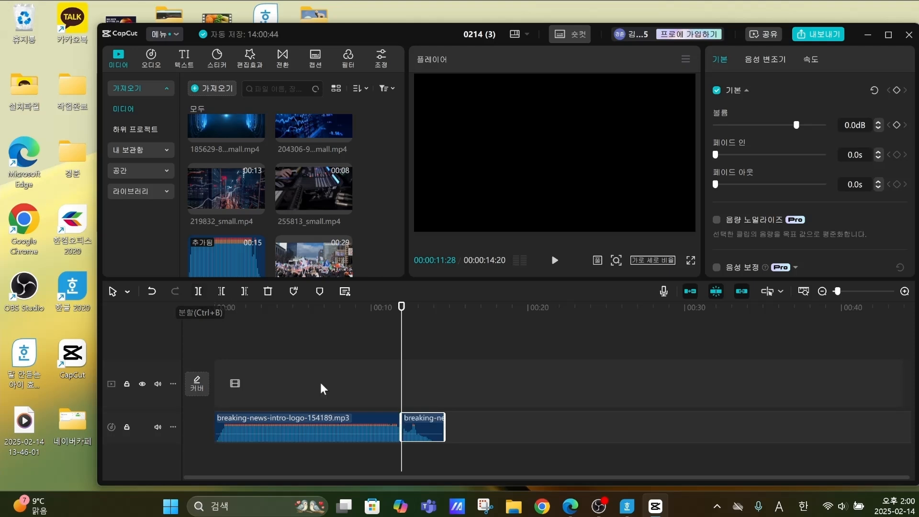
left_click(268, 291)
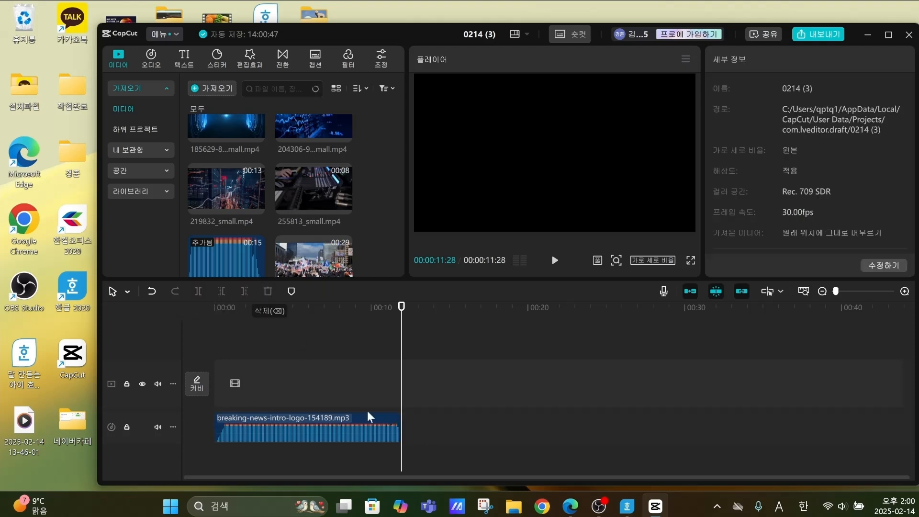
Give the end of the trimmed music clip a fade-out of 2.9 s
left_click(398, 425)
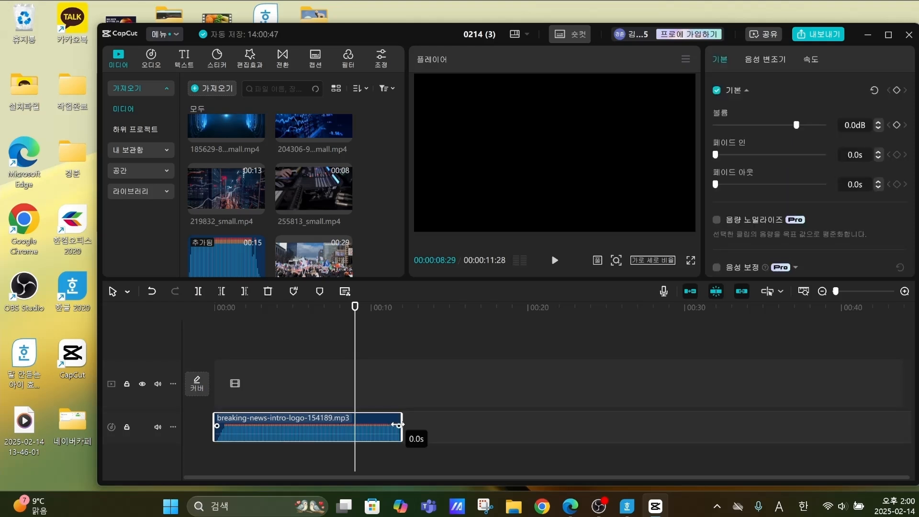
left_click_drag(398, 424, 353, 421)
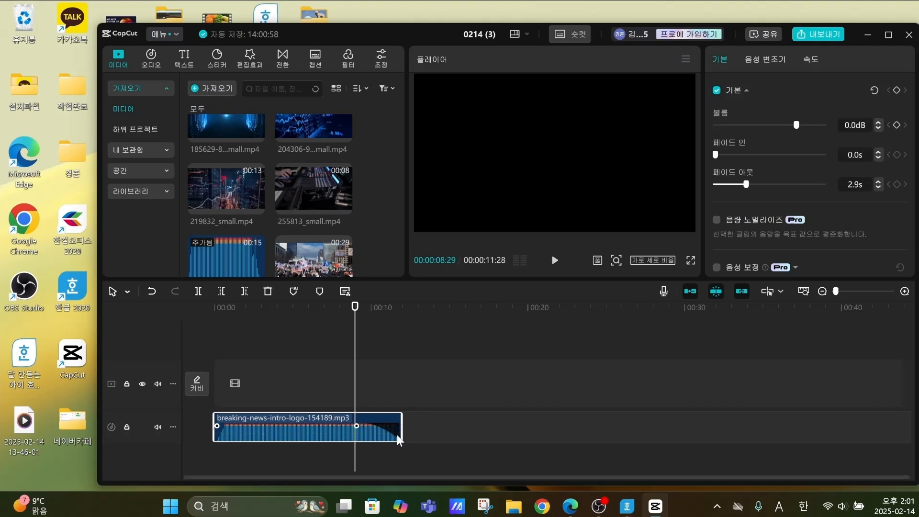
left_click(335, 408)
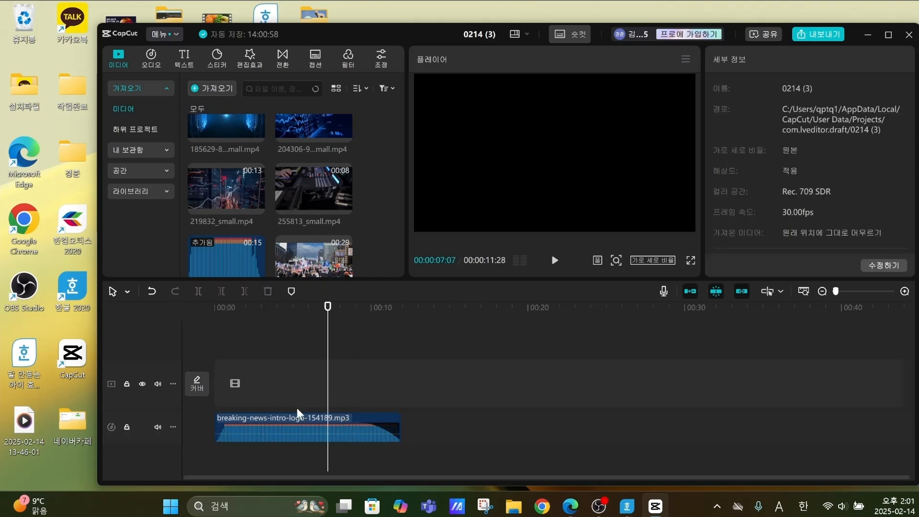
Play the faded music from the beginning to its end, and replay its opening seconds
left_click(215, 411)
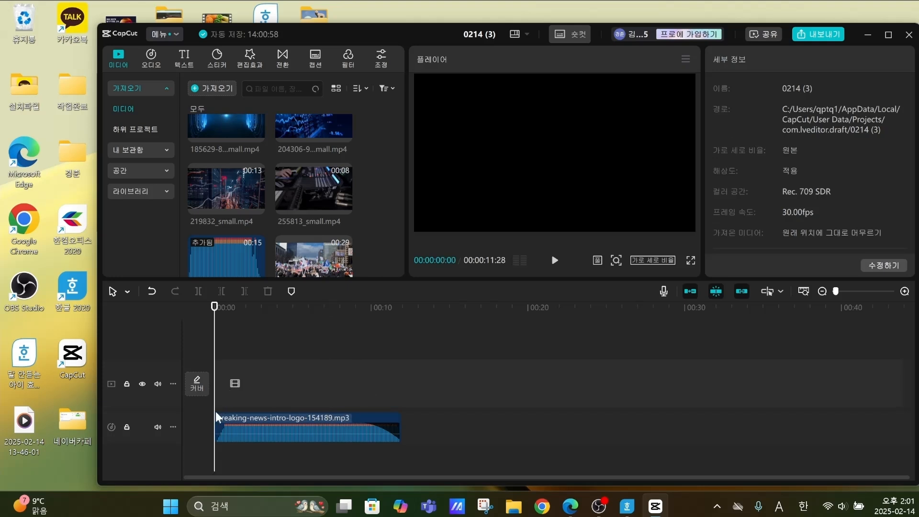
left_click(555, 260)
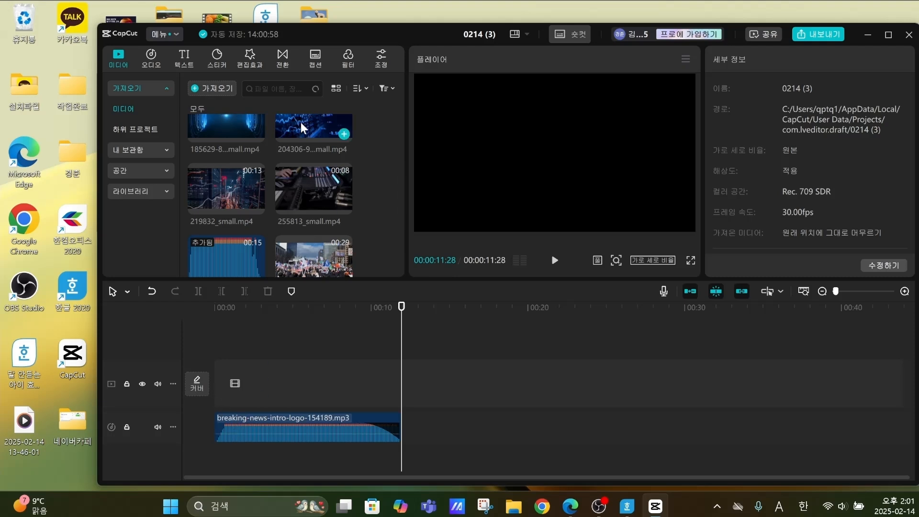
left_click(215, 386)
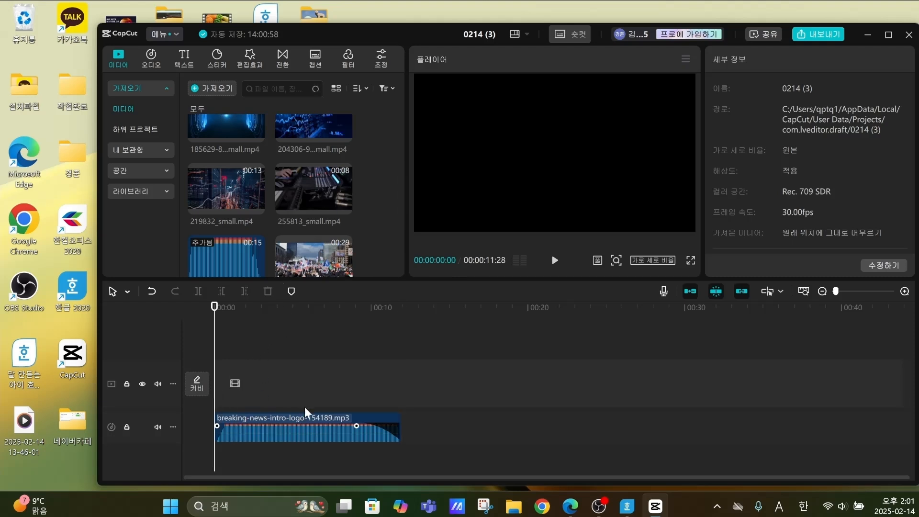
left_click(555, 260)
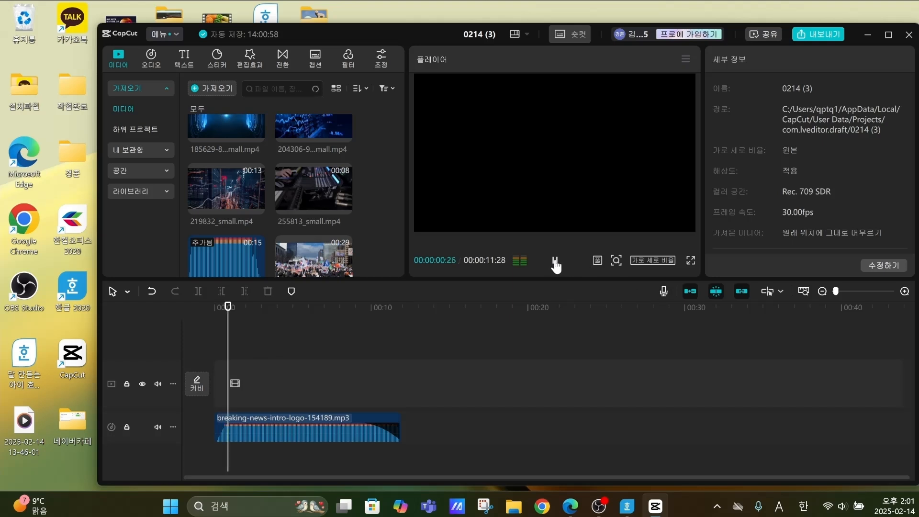
left_click(555, 262)
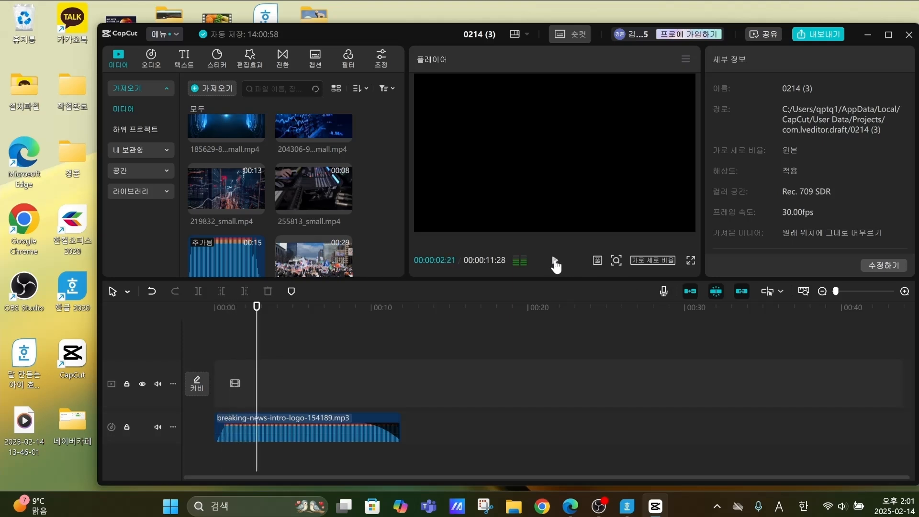
Look through the imported clips and images in the project's media to review which footage is available for the intro
scroll(382, 207, "up", 3)
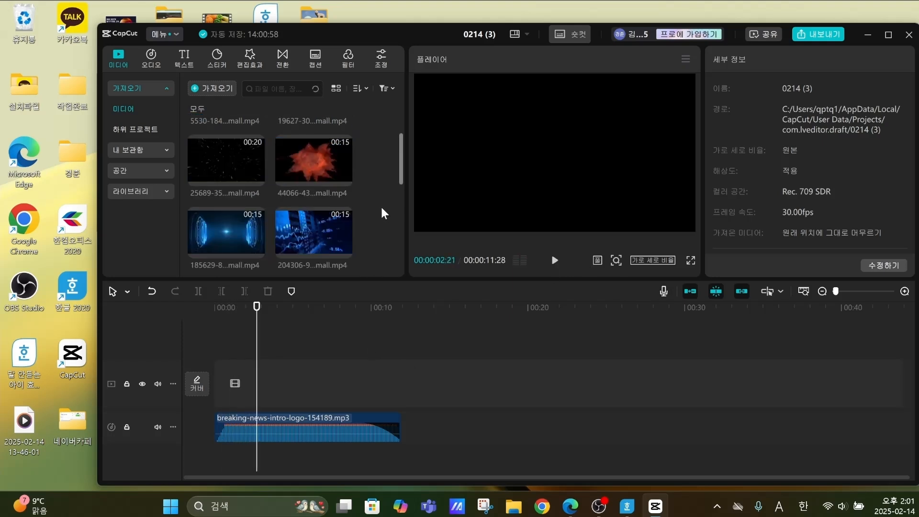
scroll(391, 200, "up", 2)
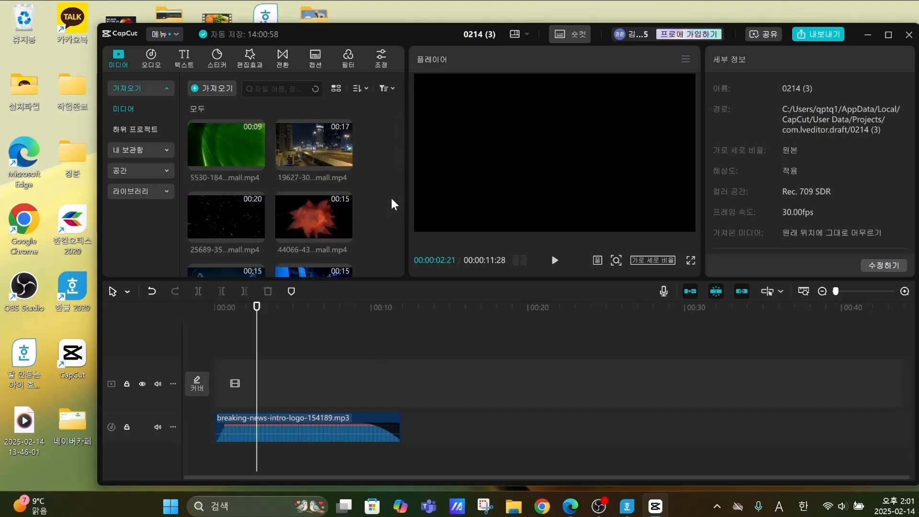
scroll(392, 200, "down", 3)
scroll(392, 201, "up", 6)
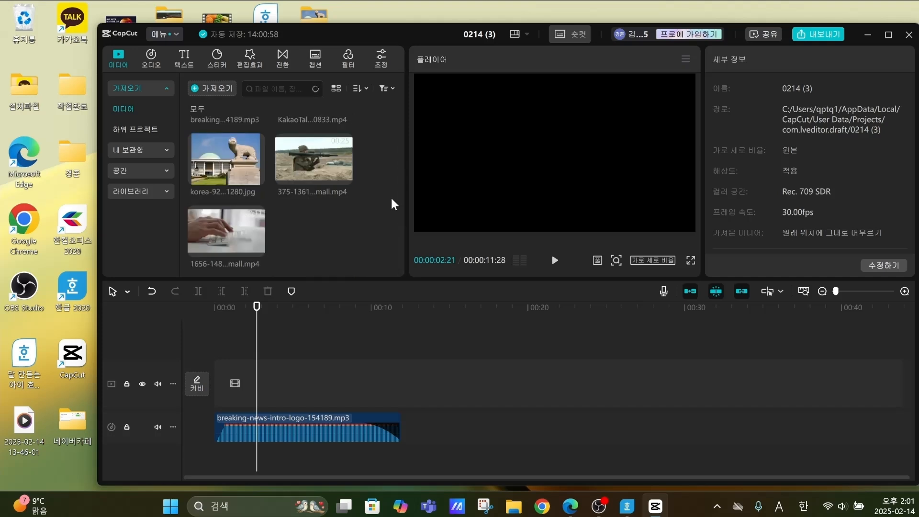
scroll(392, 199, "up", 2)
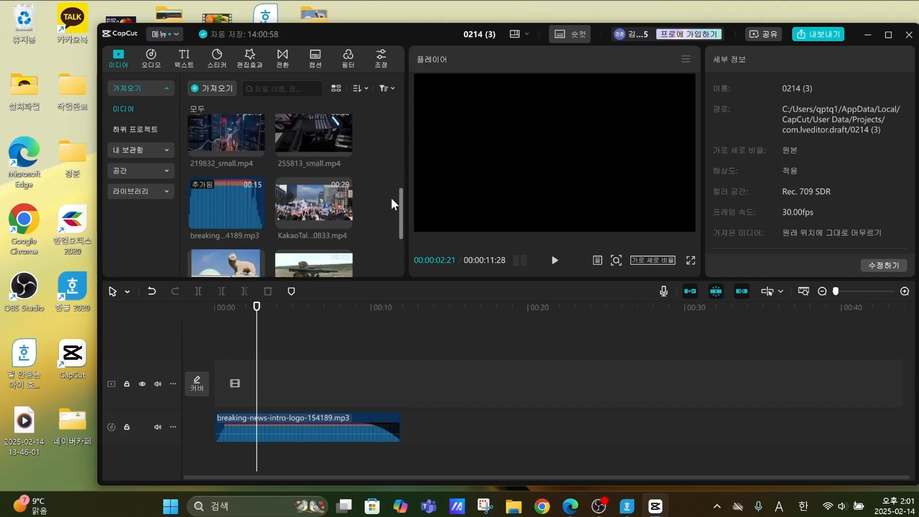
scroll(392, 200, "up", 5)
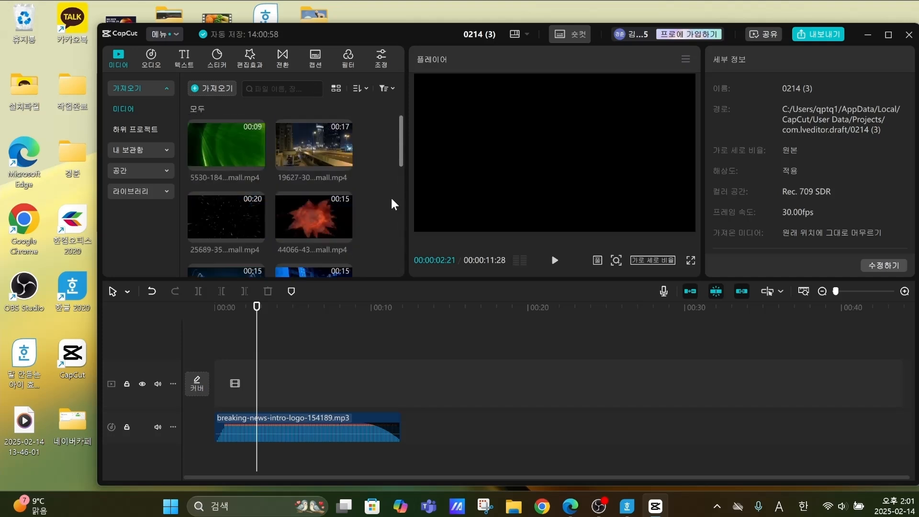
scroll(392, 200, "down", 5)
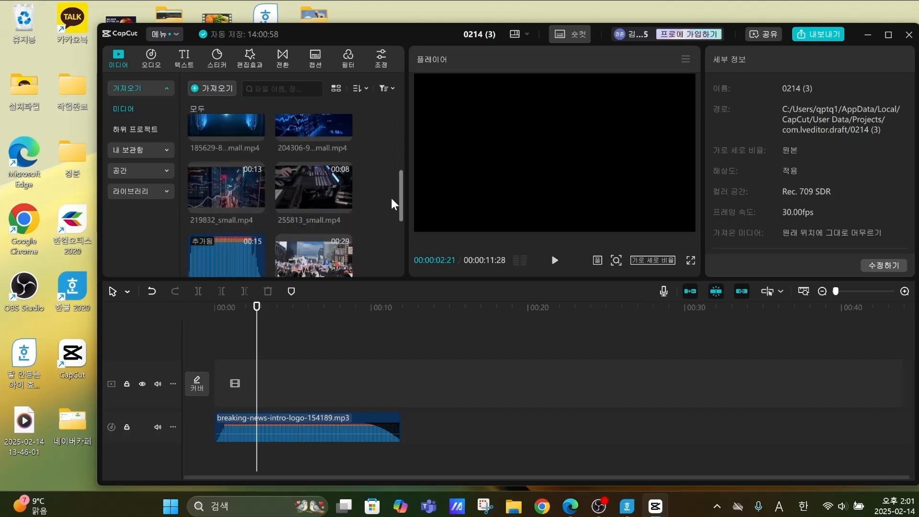
scroll(392, 198, "up", 4)
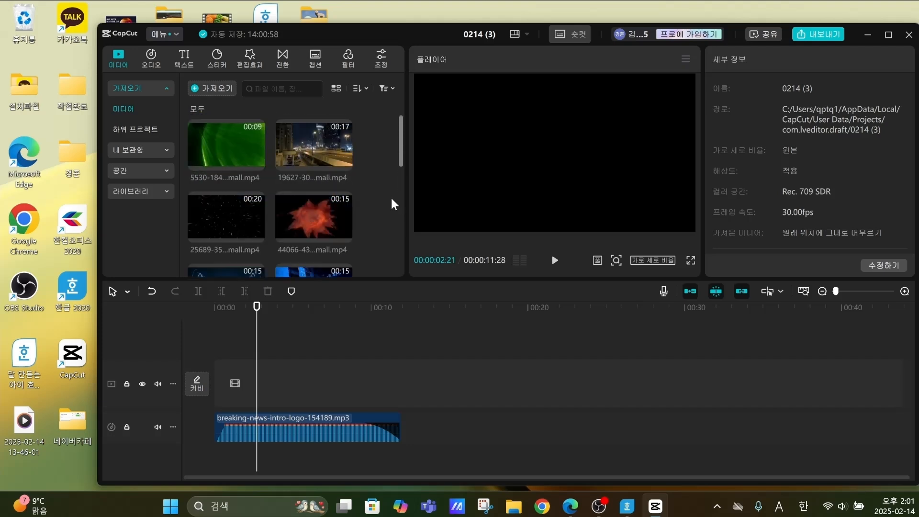
scroll(391, 197, "down", 2)
scroll(390, 196, "down", 3)
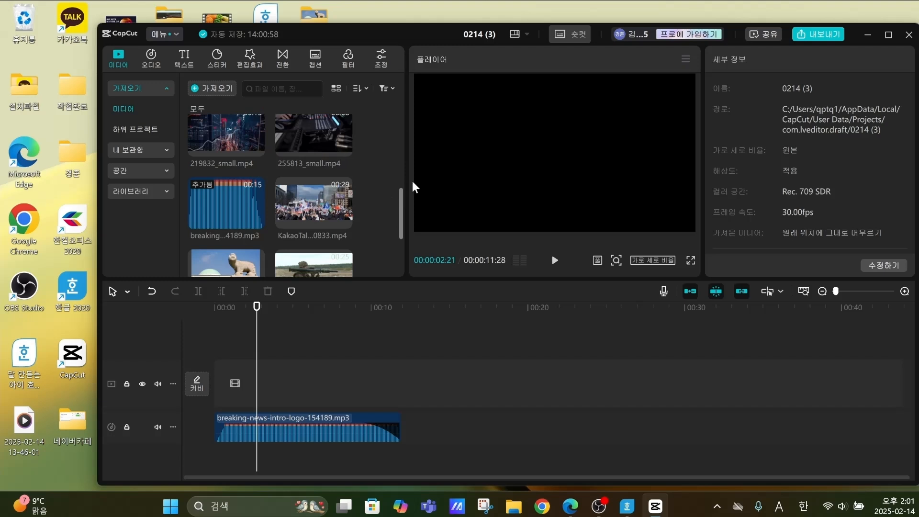
Place KakaoTalk_20250125_151250833.mp4 at the start of the main video track and play its opening seconds with the music
left_click_drag(324, 205, 223, 395)
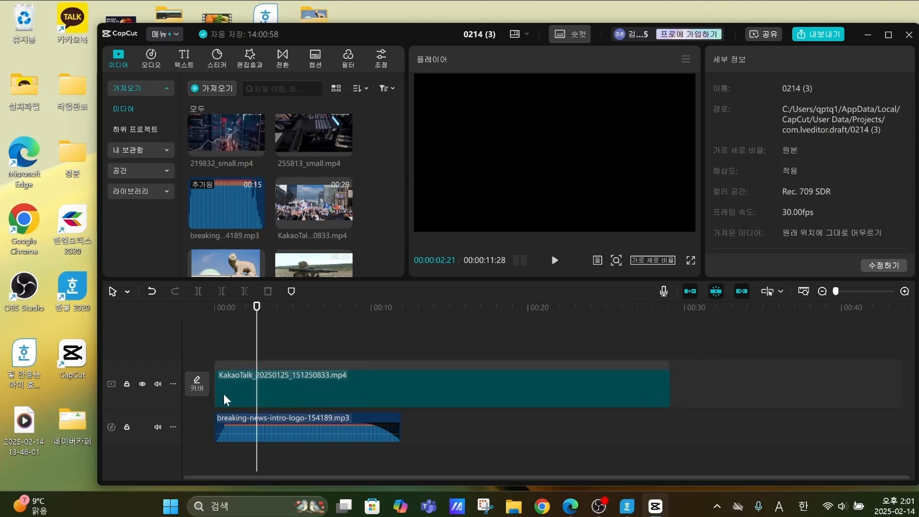
left_click_drag(844, 292, 860, 291)
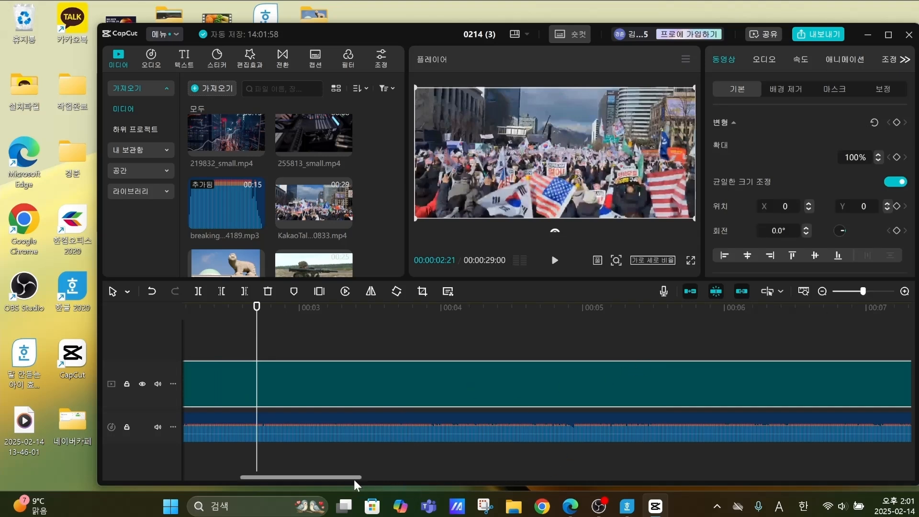
left_click_drag(354, 478, 297, 478)
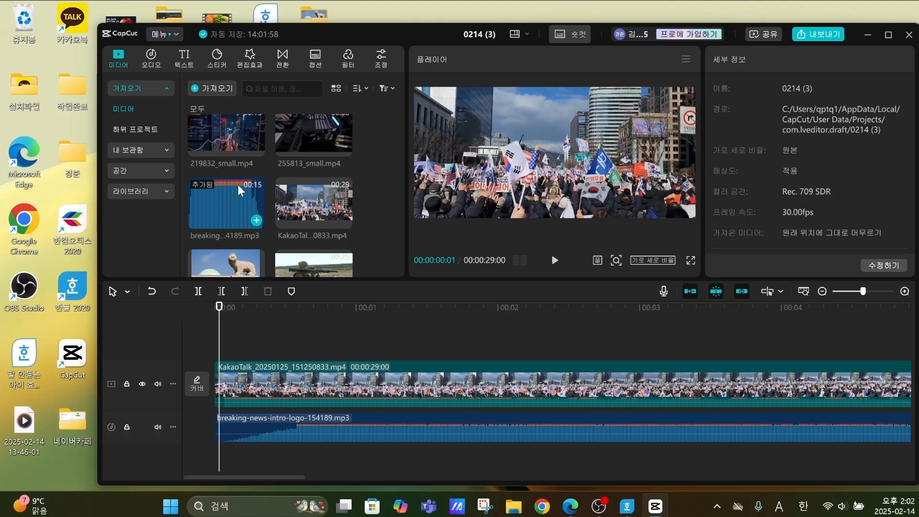
left_click(214, 357)
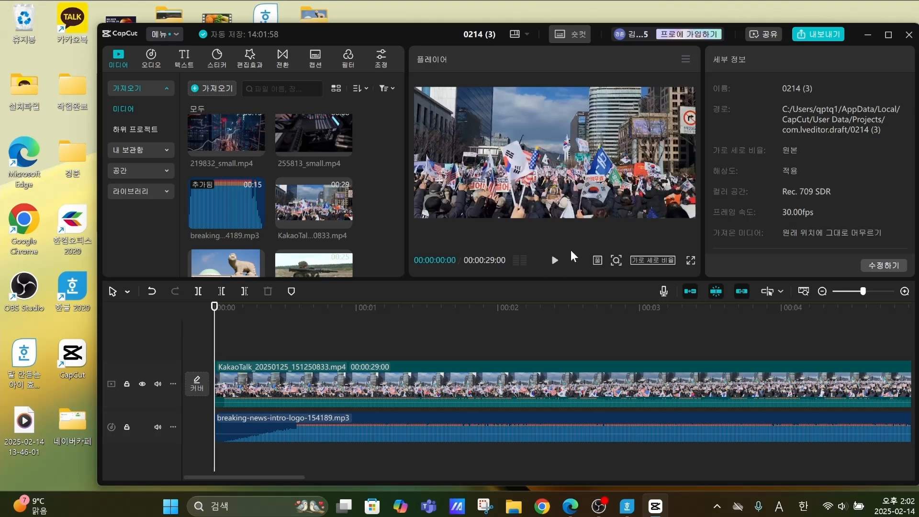
left_click(556, 261)
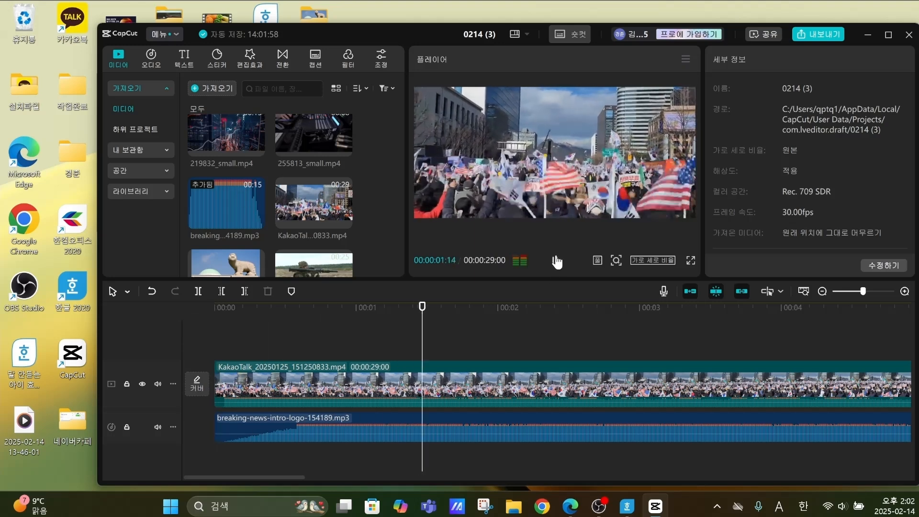
key("space")
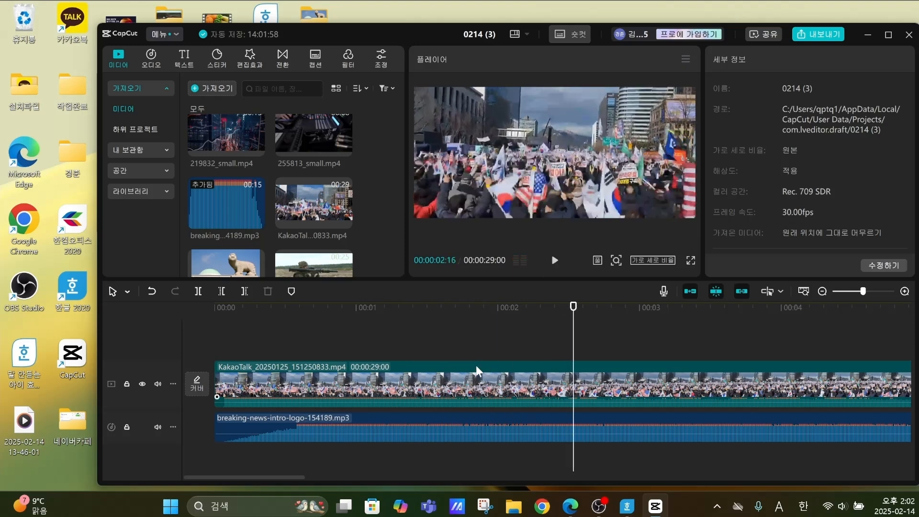
Extract the audio from the rally clip and delete the extracted audio track
left_click(353, 389)
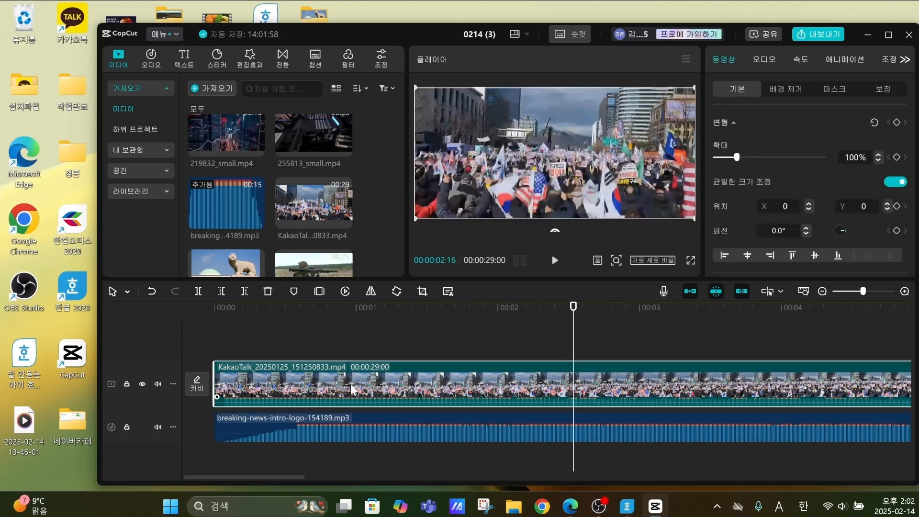
right_click(250, 370)
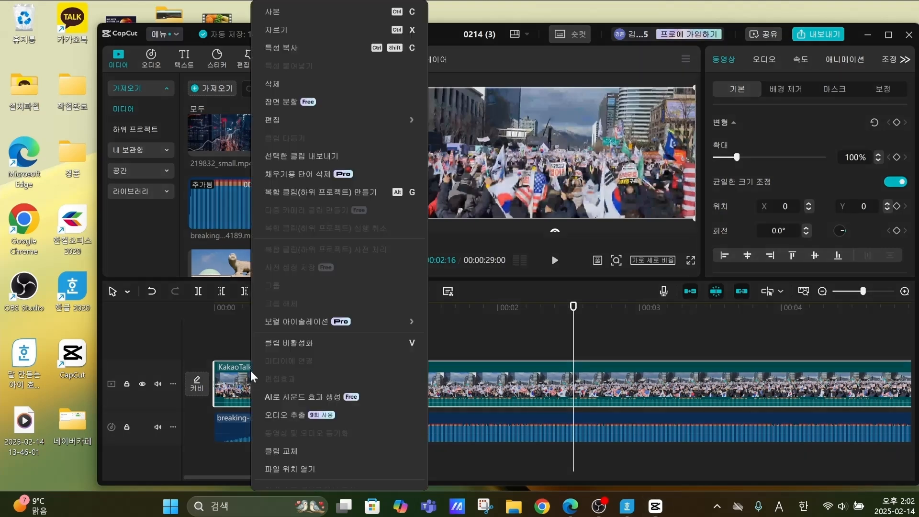
left_click(283, 416)
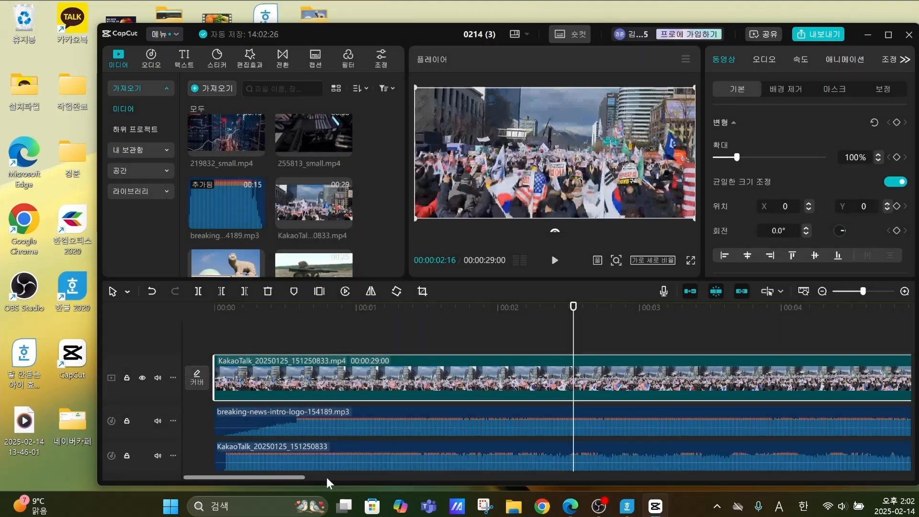
left_click(323, 449)
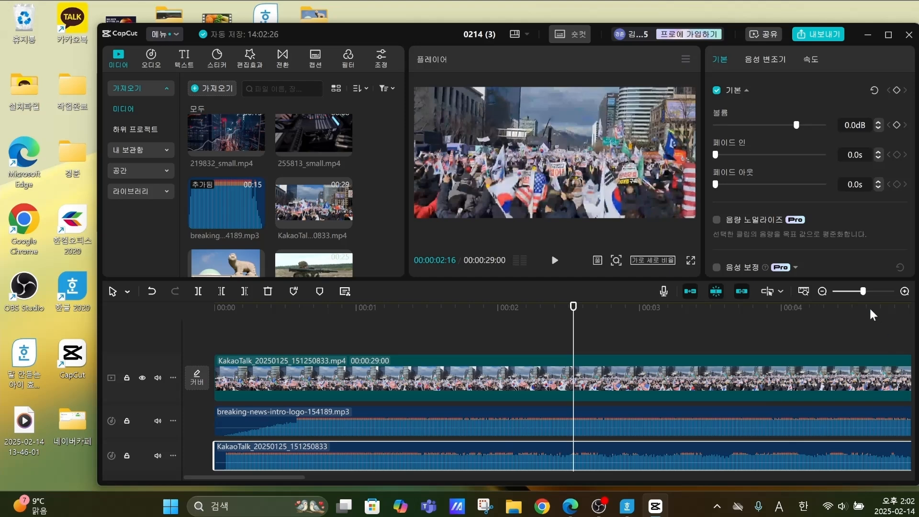
left_click(268, 292)
left_click(219, 368)
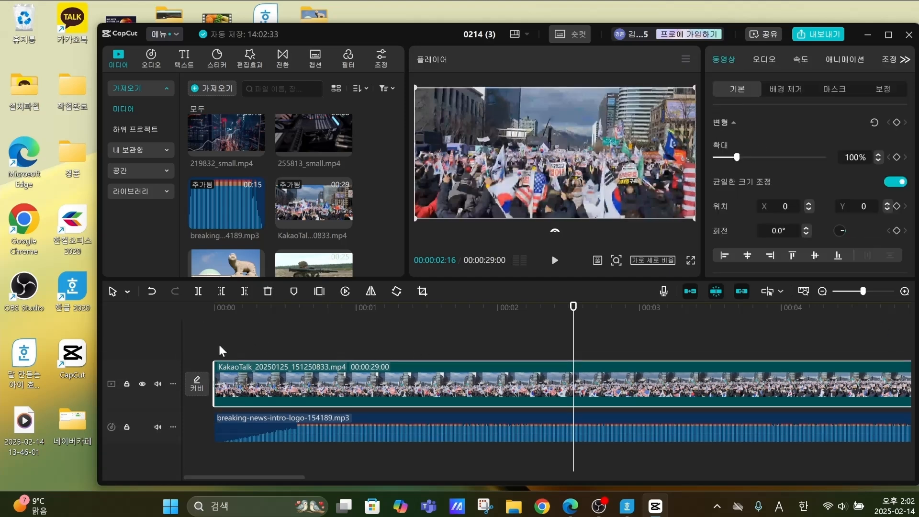
Play the rally clip from near the beginning, and preview its footage around the end of the music
left_click(221, 352)
left_click(555, 260)
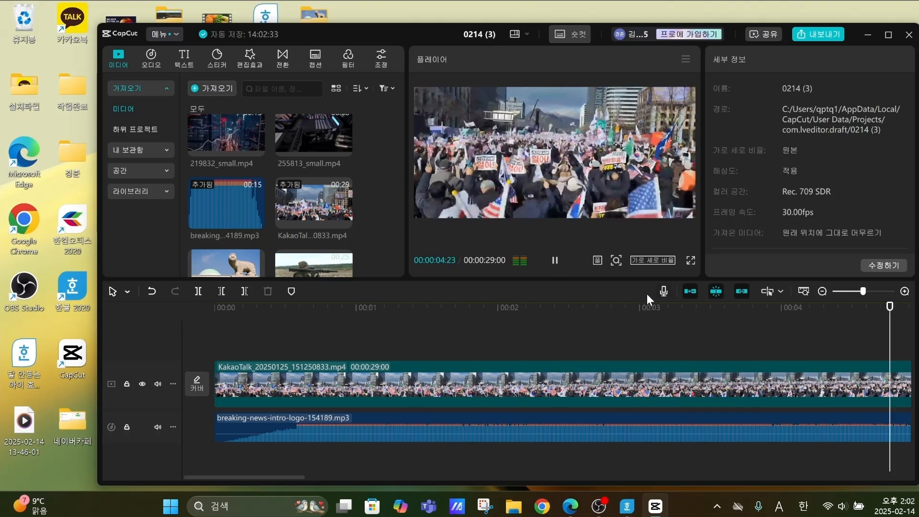
left_click(555, 260)
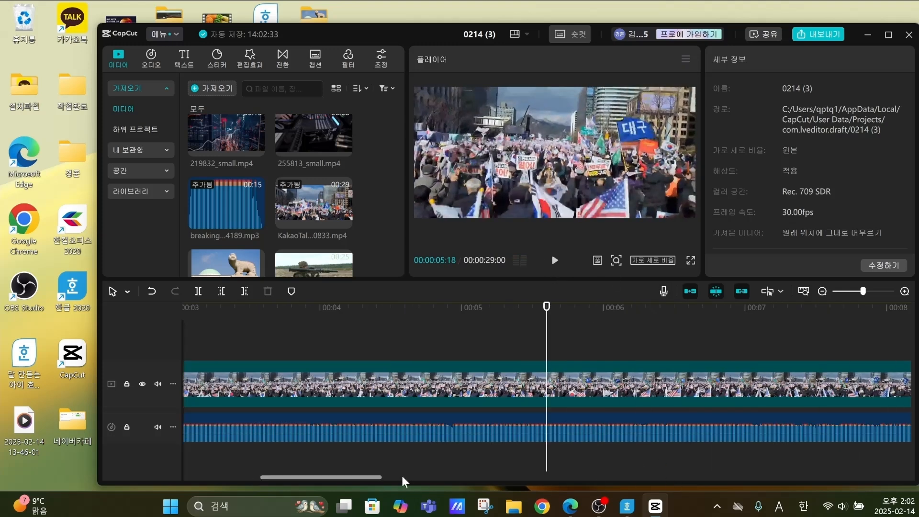
left_click_drag(346, 478, 497, 482)
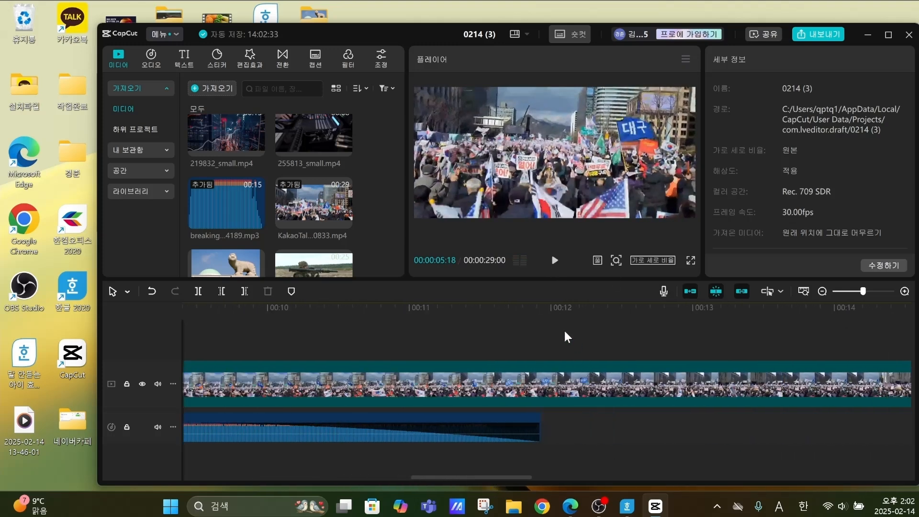
left_click(480, 342)
left_click(555, 260)
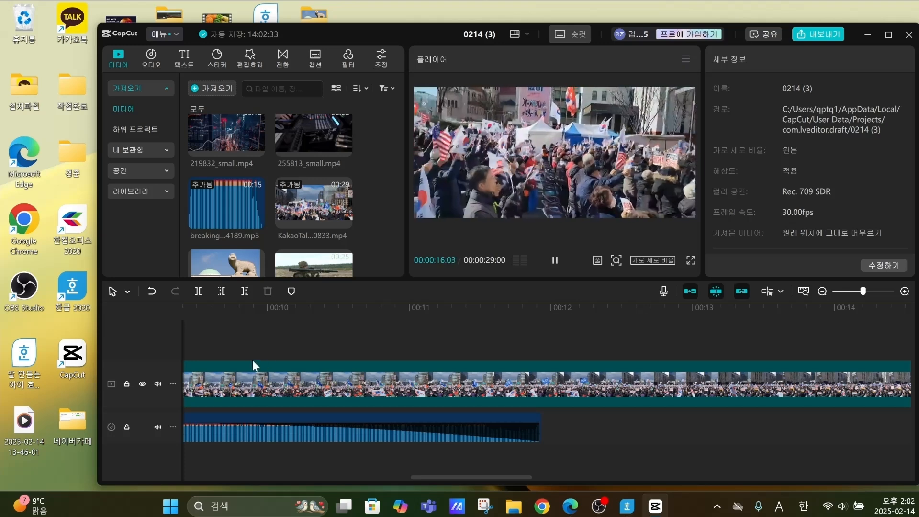
Trim away the part of the rally clip before 00:00:13:03
left_click(278, 354)
left_click(223, 356)
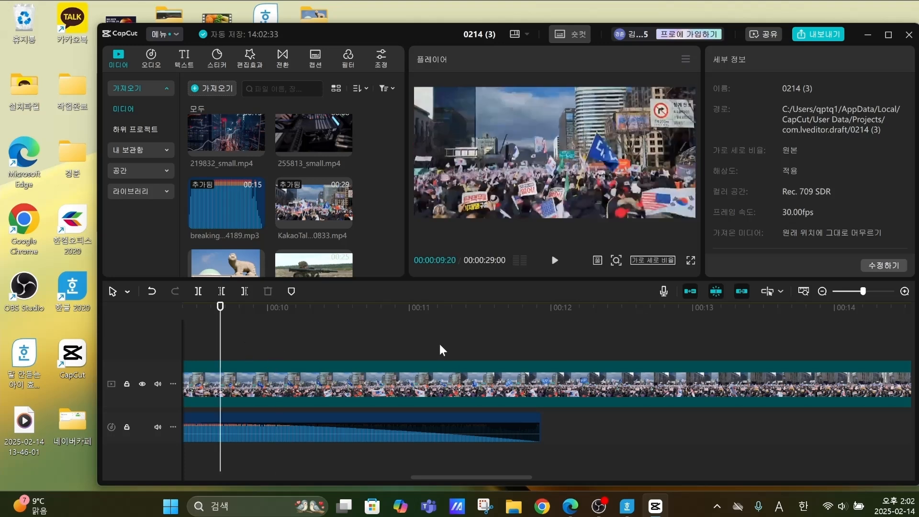
left_click(706, 354)
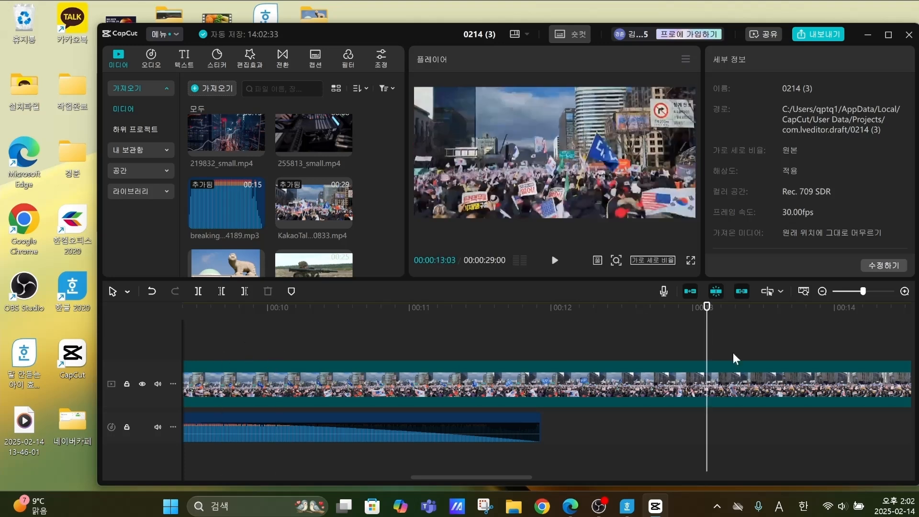
left_click(760, 368)
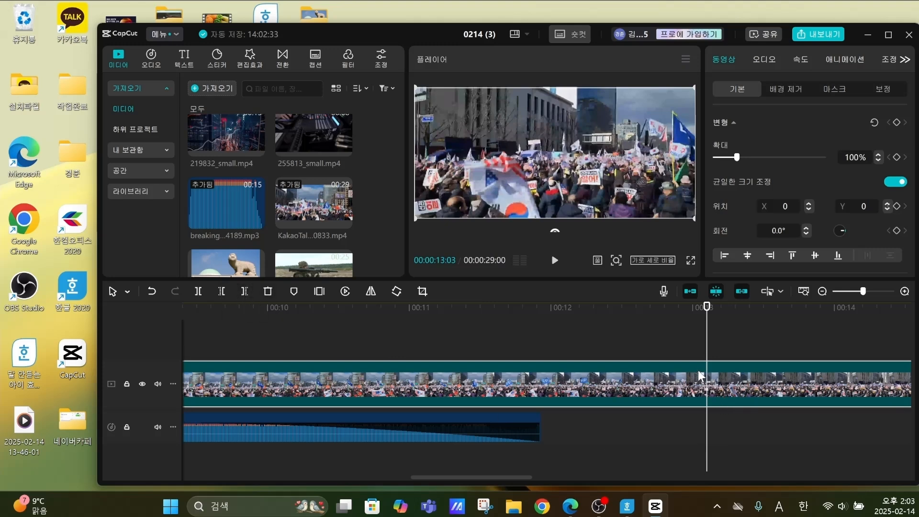
left_click(221, 292)
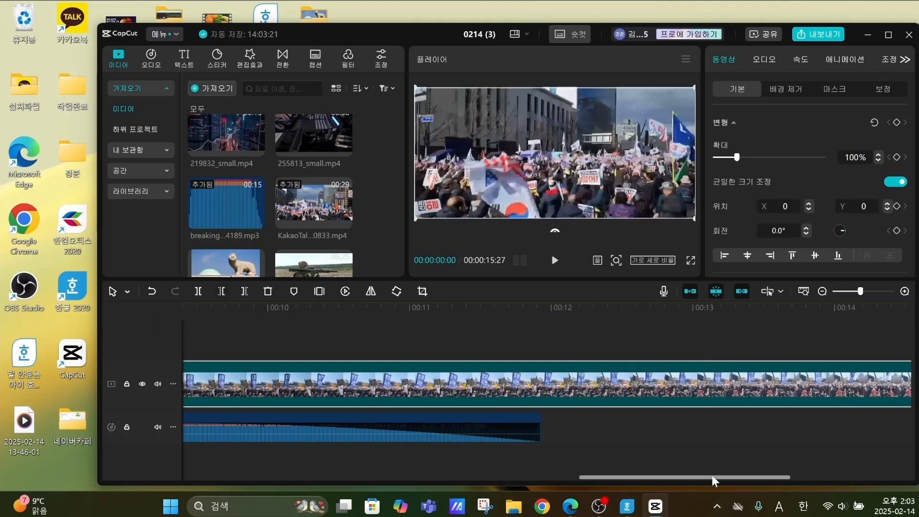
Play the trimmed rally clip from the beginning to judge where the music calls for a cut
left_click_drag(714, 480, 263, 481)
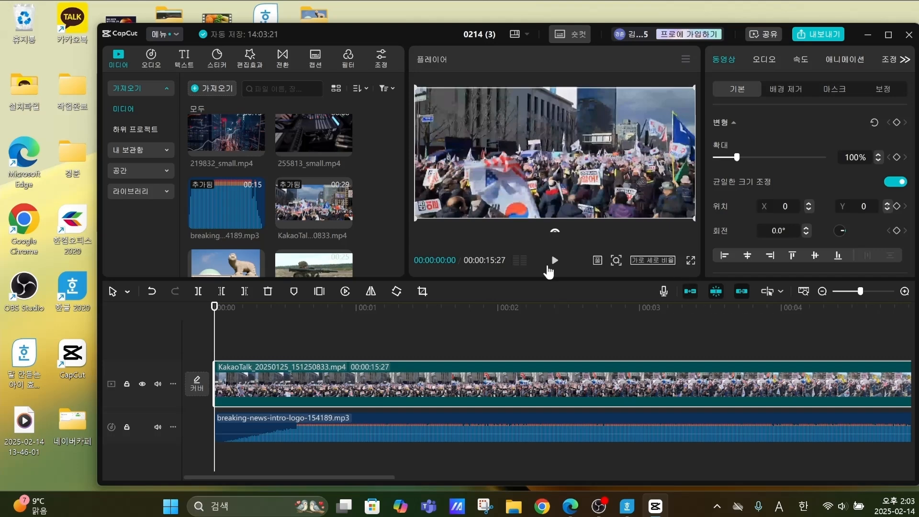
left_click(553, 264)
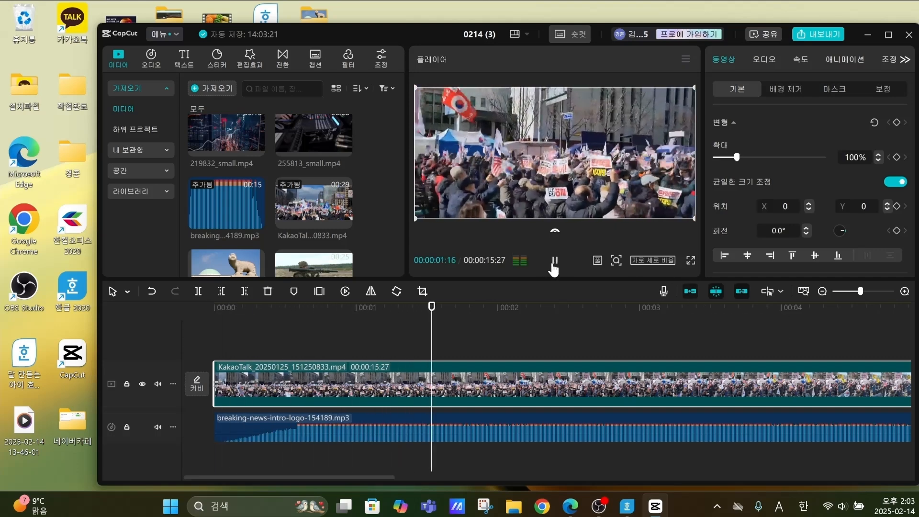
left_click(554, 262)
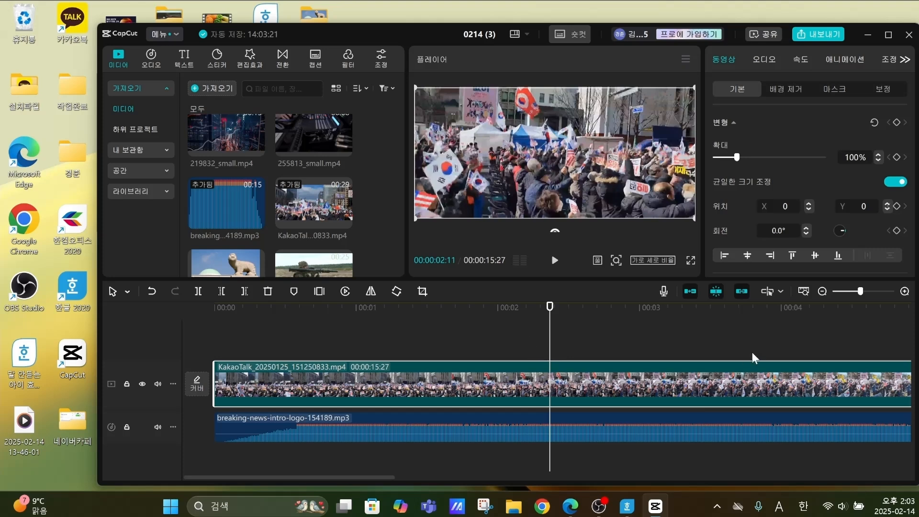
Replay from the beginning at a finer timeline scale, stop at 00:00:02:19, and delete the rally clip's remainder after that point
left_click_drag(860, 291, 870, 293)
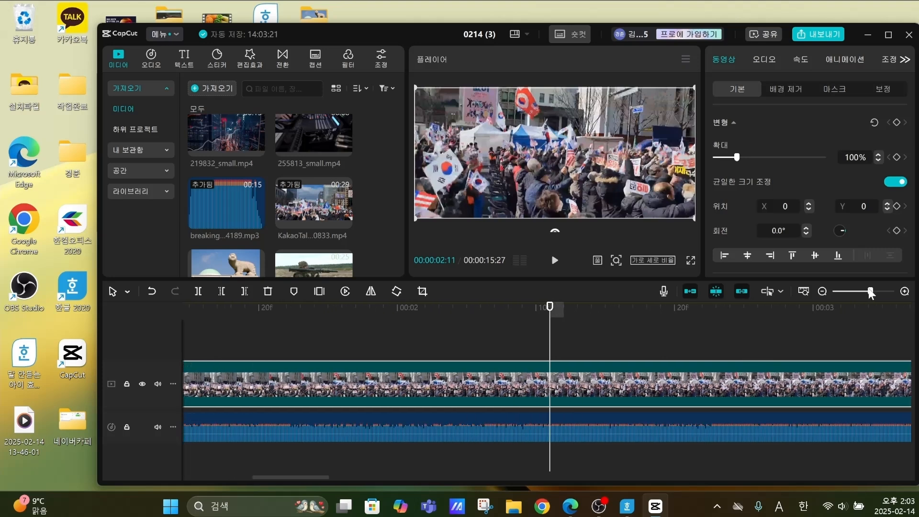
left_click_drag(300, 478, 219, 477)
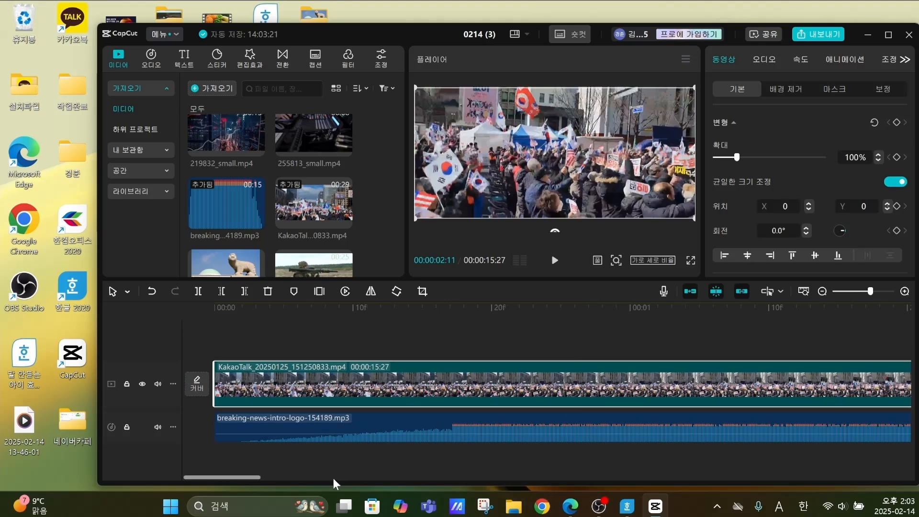
left_click(234, 339)
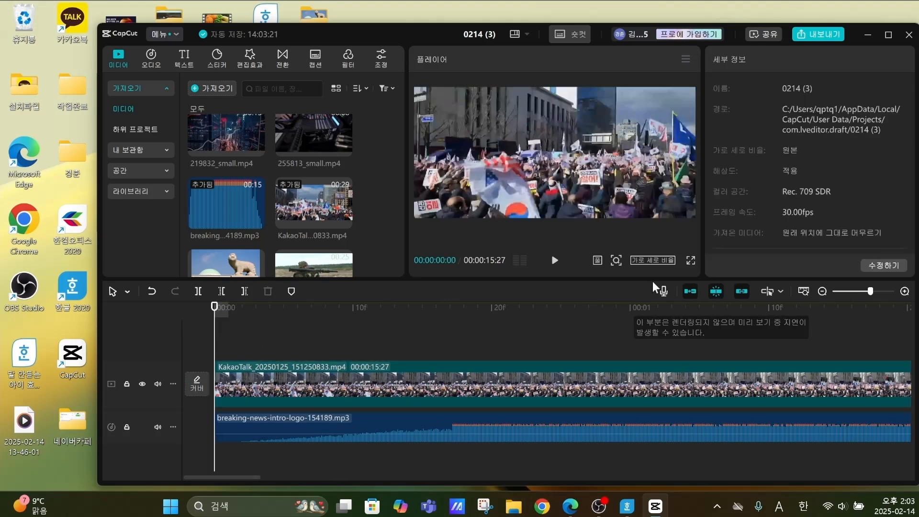
left_click(554, 260)
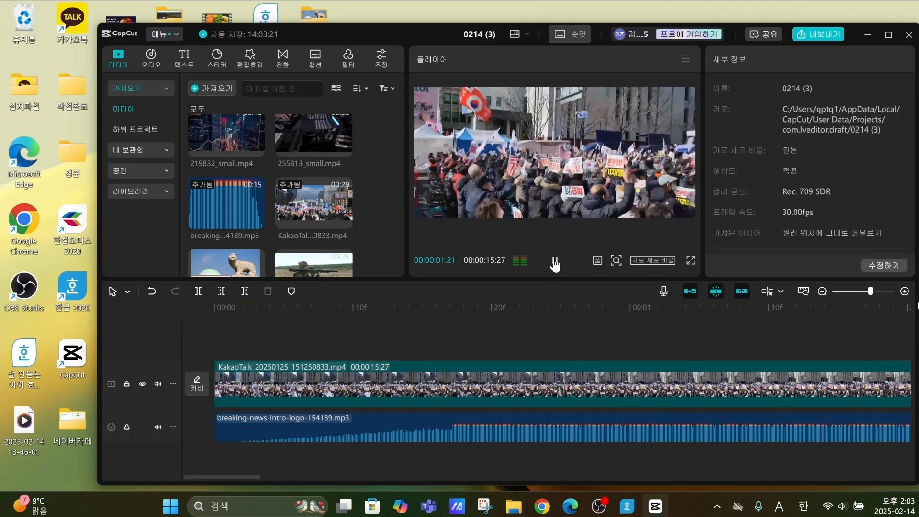
left_click(555, 260)
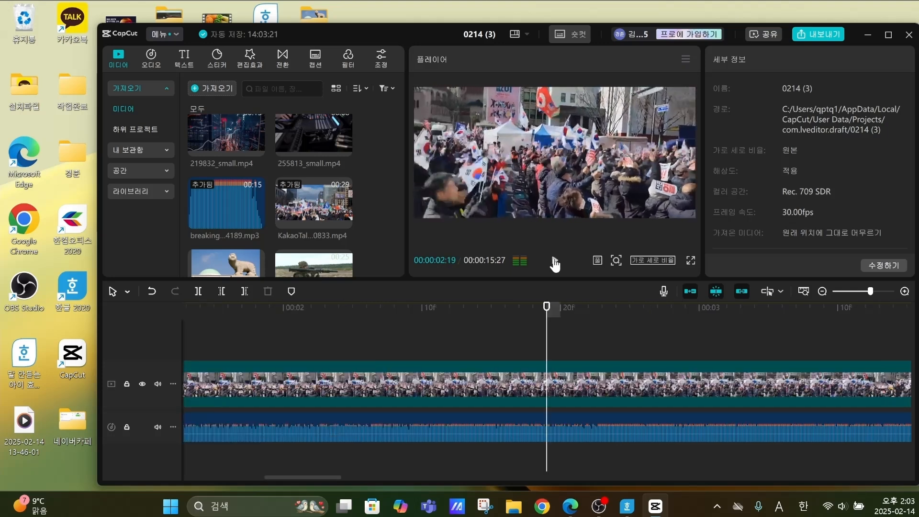
left_click(552, 424)
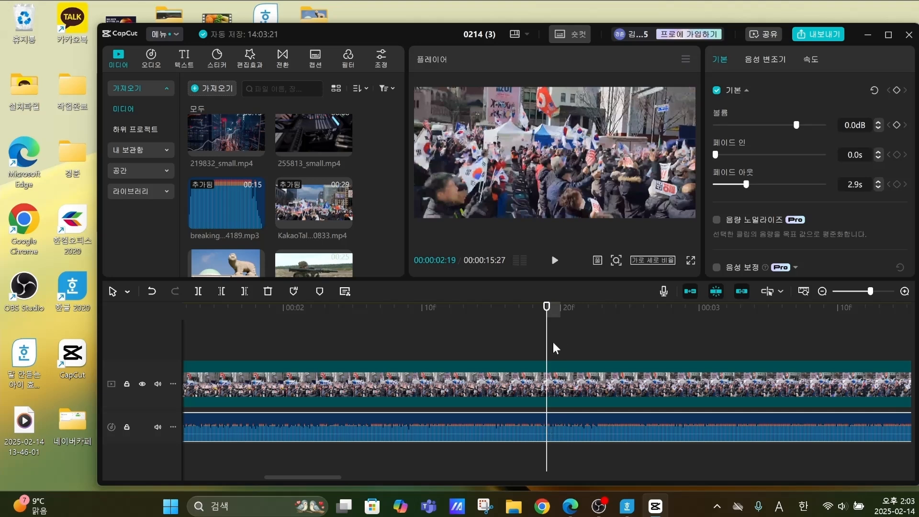
left_click(555, 386)
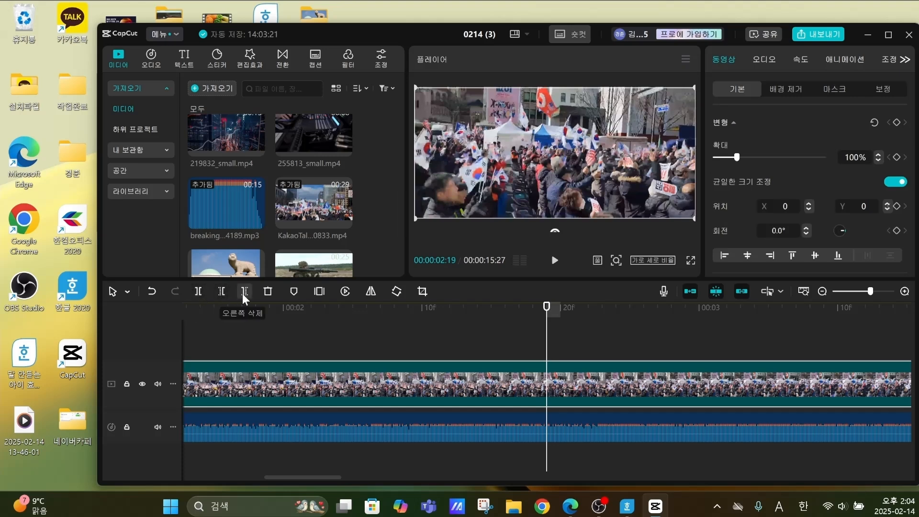
left_click(244, 294)
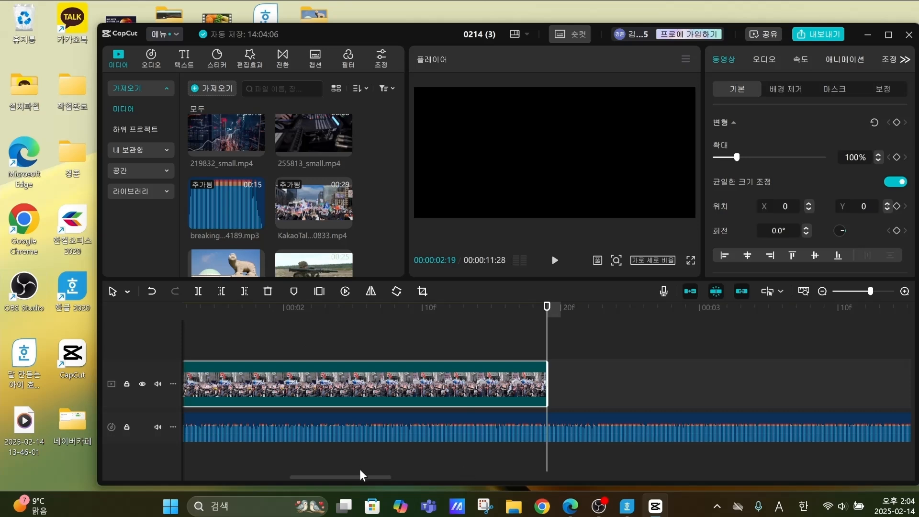
Play the shortened rally clip with the music from the beginning to check where it ends
left_click_drag(360, 475, 254, 475)
left_click(211, 354)
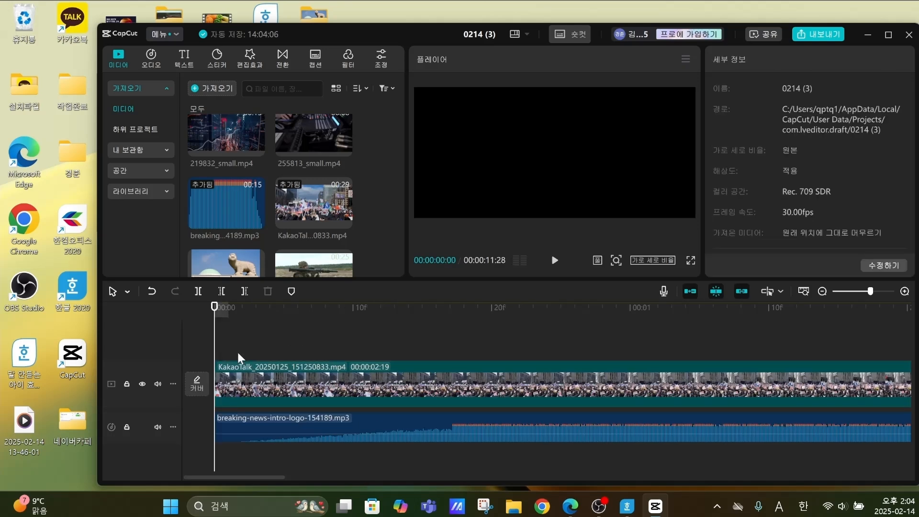
left_click(555, 260)
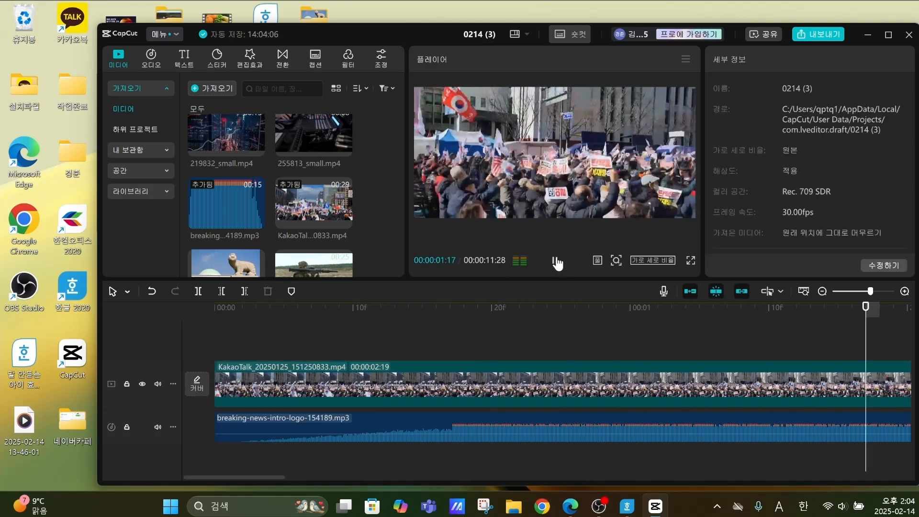
left_click(556, 261)
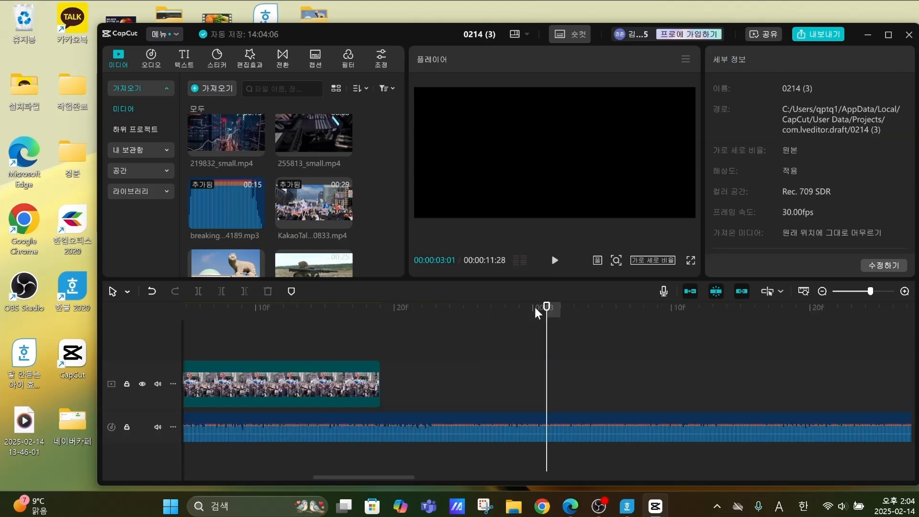
Place 219832_small.mp4 on the main video track directly after the rally clip at 00:00:02:19, and select it
left_click(389, 345)
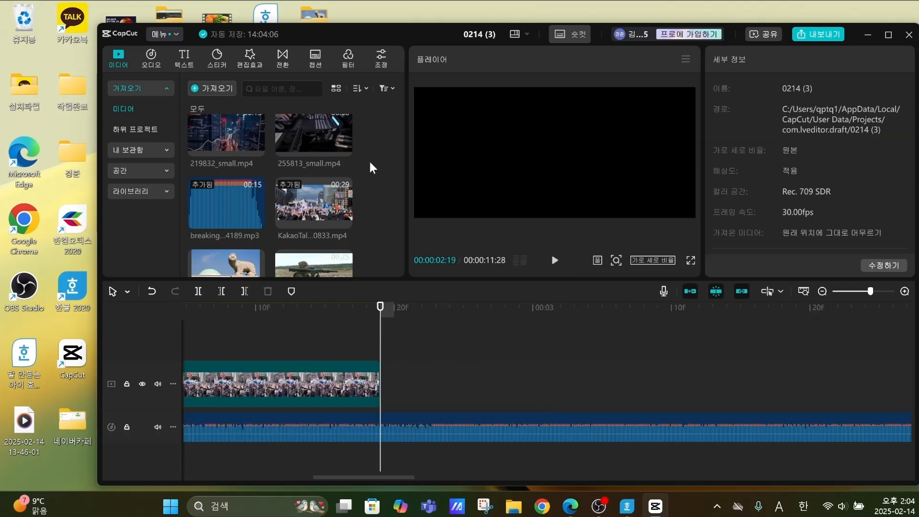
scroll(372, 160, "up", 1)
left_click_drag(222, 185, 382, 379)
left_click(744, 338)
left_click(780, 380)
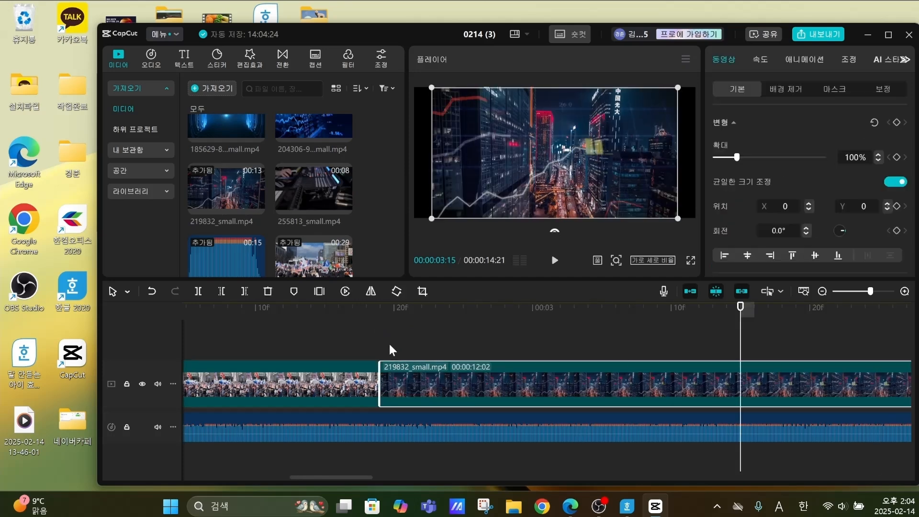
Cut off the part of 219832_small.mp4 before 00:00:03:15, enlarge the clip to fill the video frame, and play it
left_click(222, 291)
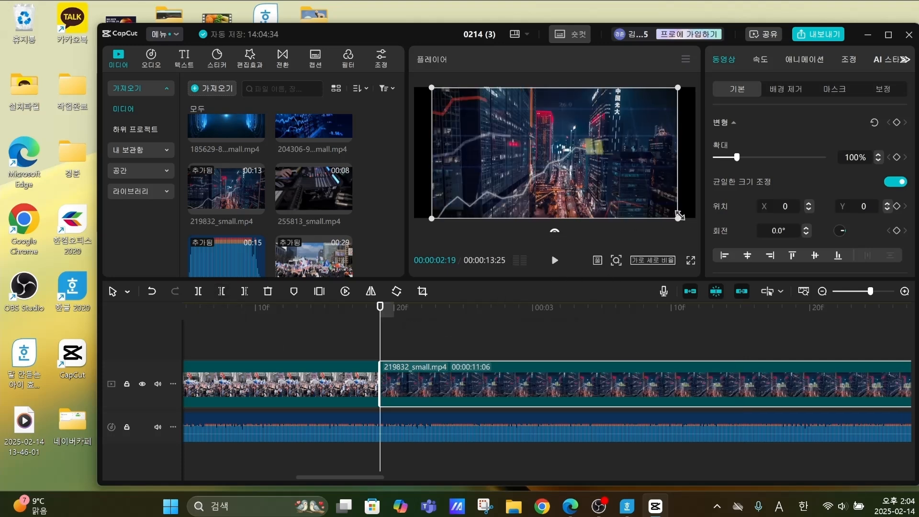
left_click_drag(679, 216, 699, 226)
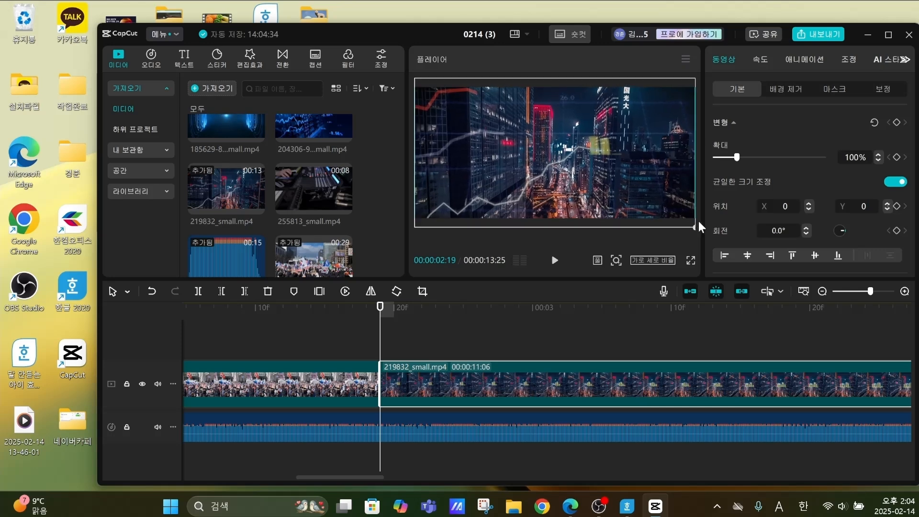
left_click(556, 260)
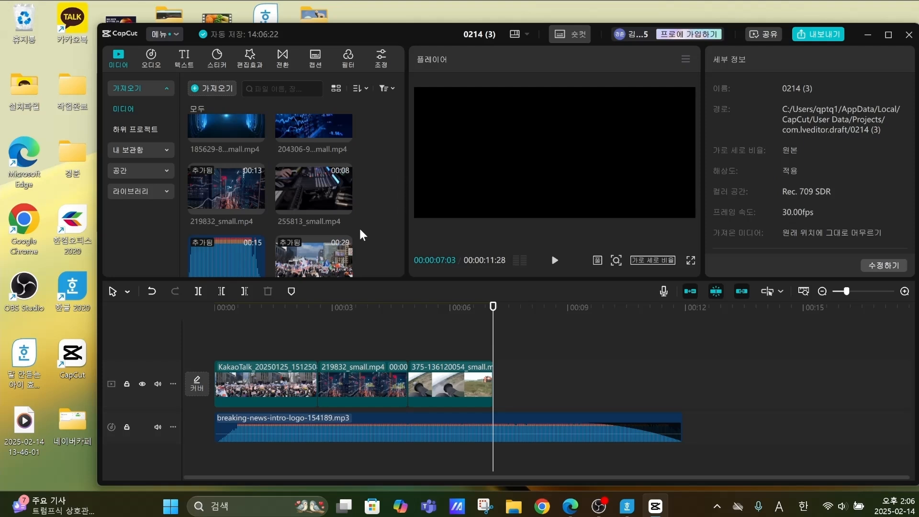
Add the National Assembly statue image at 00:00:07:03, shorten it to end at 00:00:07:21, and enlarge it to 166% to fill the frame
scroll(358, 226, "down", 10)
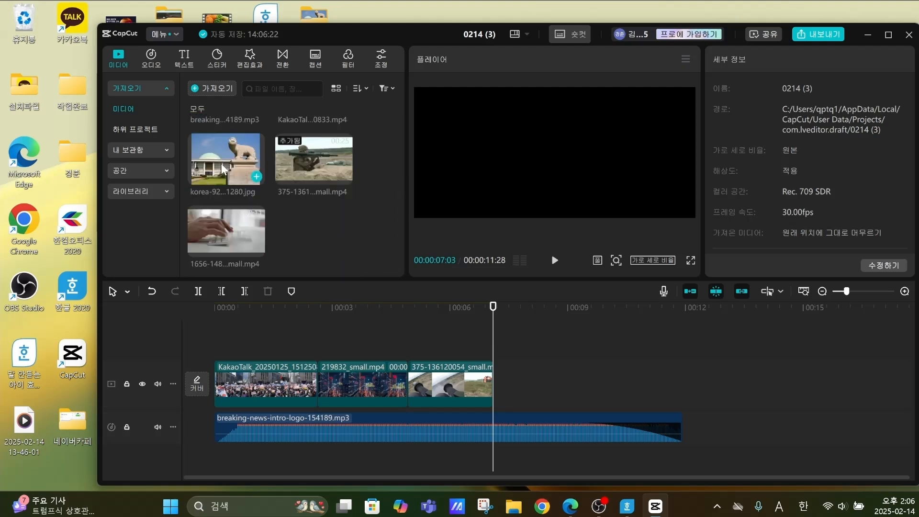
left_click_drag(221, 163, 629, 392)
left_click_drag(690, 386, 510, 399)
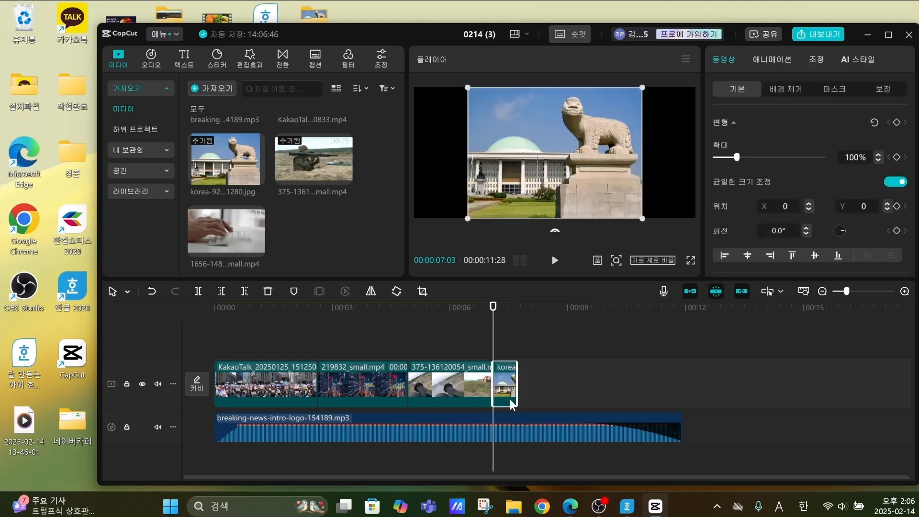
left_click_drag(642, 218, 742, 253)
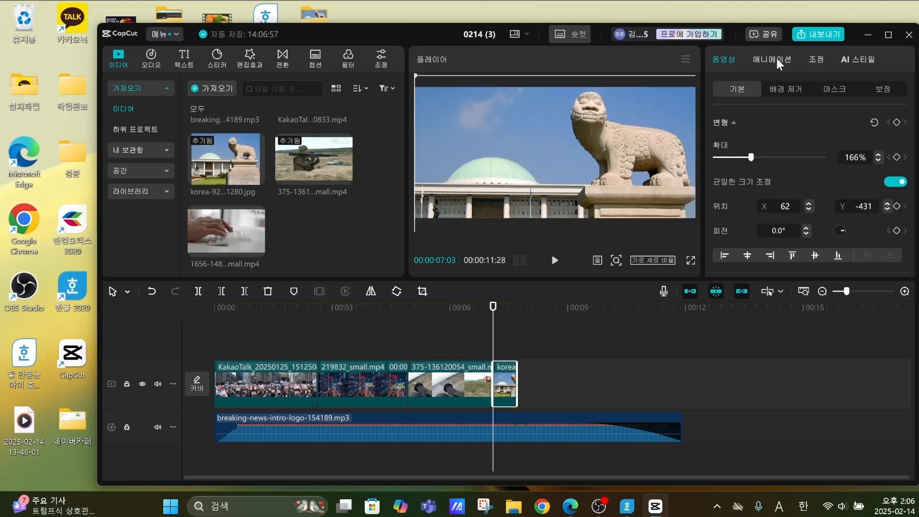
Try the 스티커 메모 and 리플 entrance animations on the statue image, with the entrance length reduced to 0.2 s
left_click(779, 55)
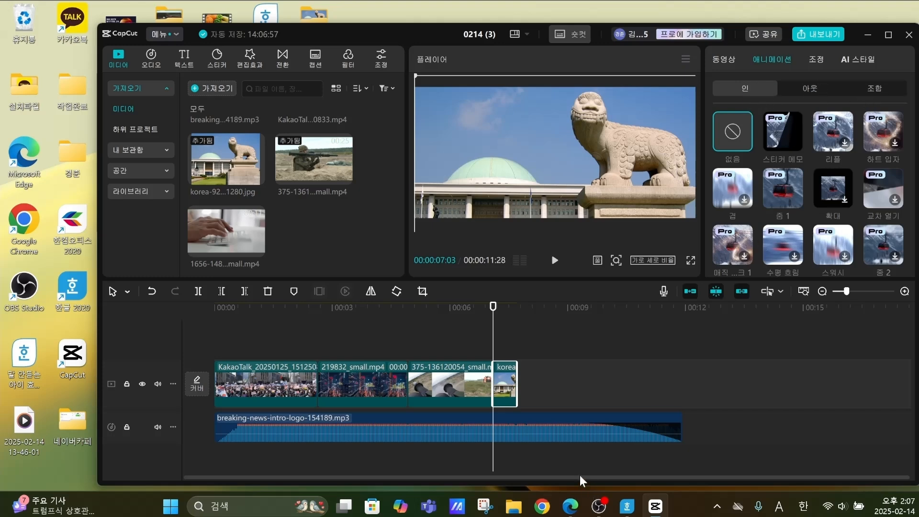
left_click(787, 143)
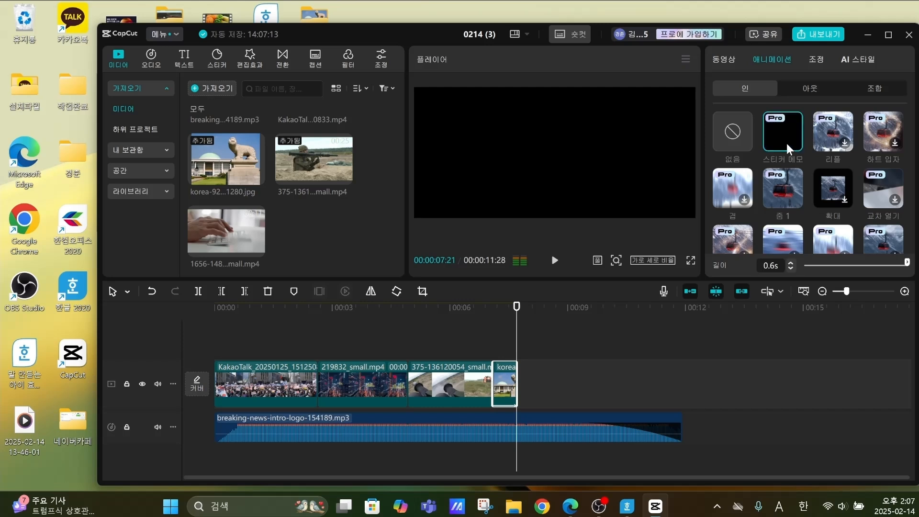
left_click(829, 134)
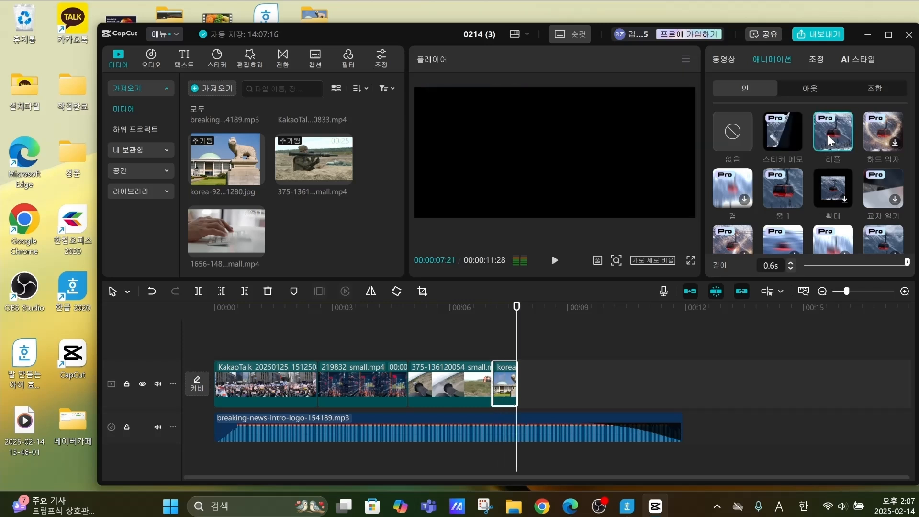
left_click(810, 88)
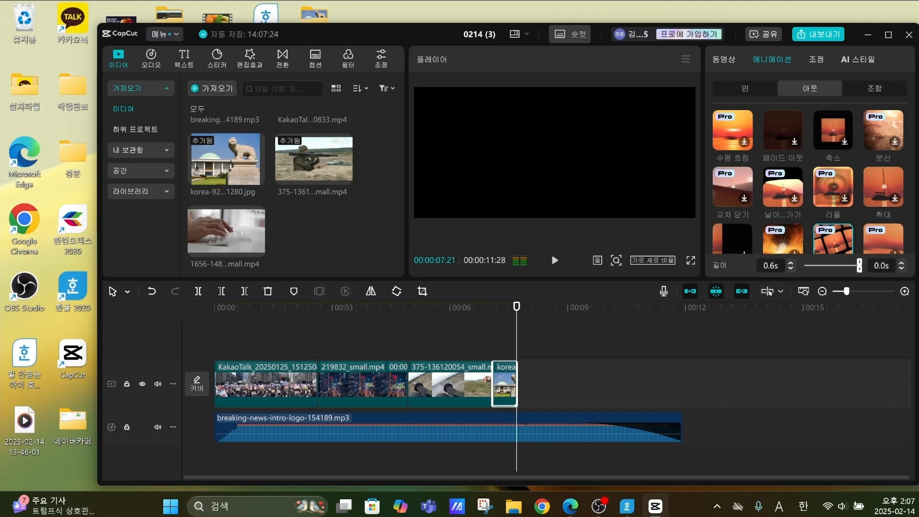
left_click(756, 90)
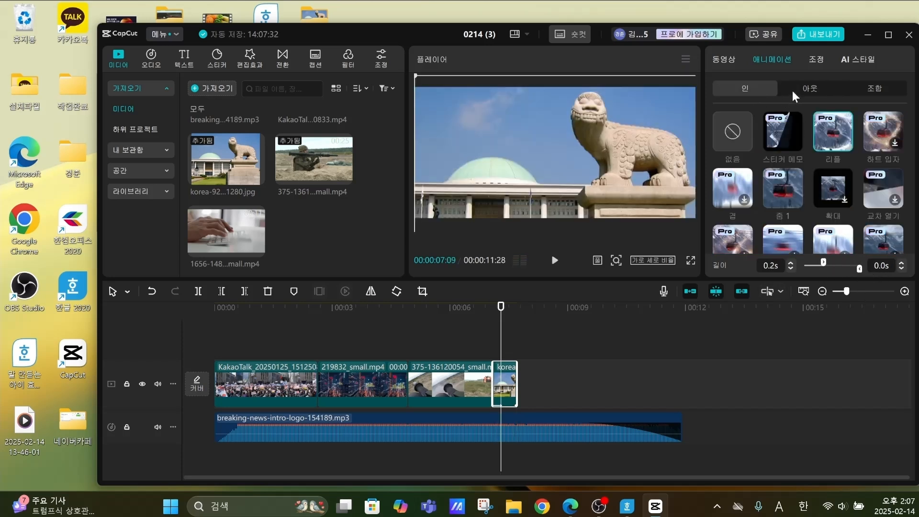
Set the statue image's exit animation length to 0.2 s and play the image with both animations
left_click(809, 88)
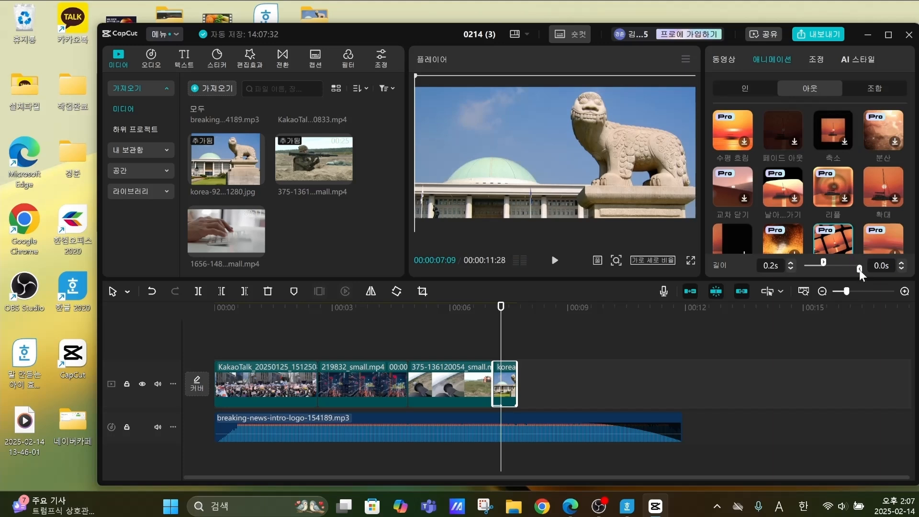
left_click_drag(861, 270, 844, 269)
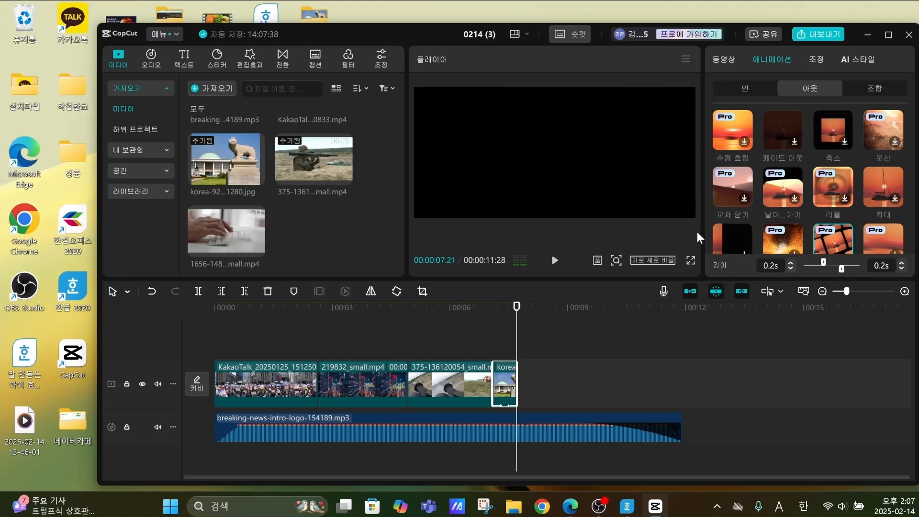
left_click(517, 346)
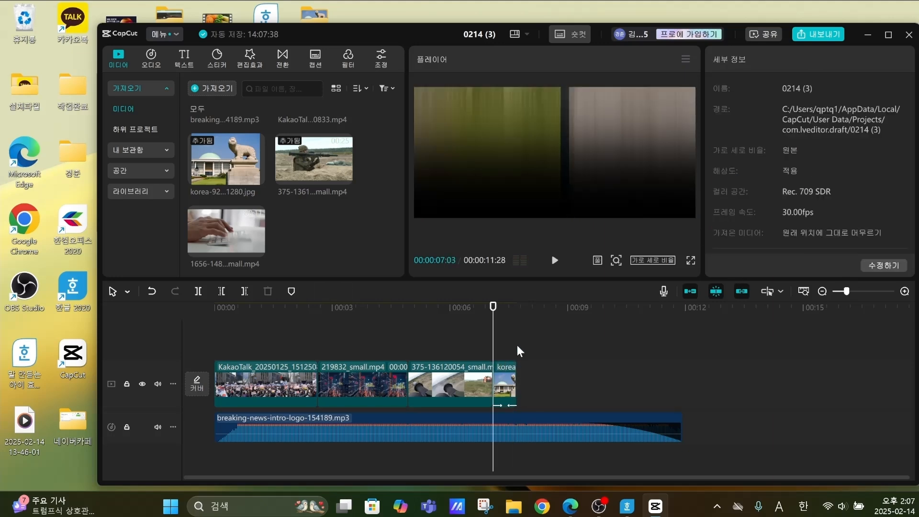
left_click(555, 260)
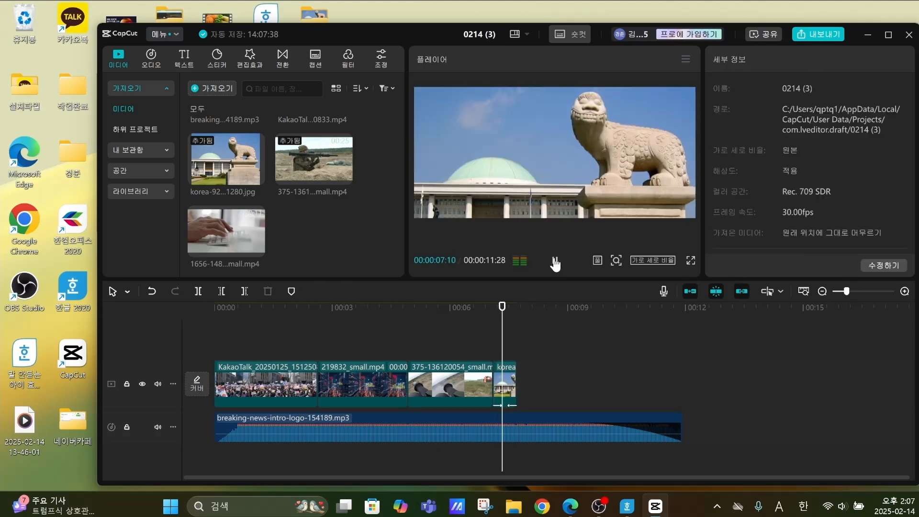
left_click(503, 341)
Reduce the statue image's entrance and exit animation lengths to 0.0 s
left_click(509, 375)
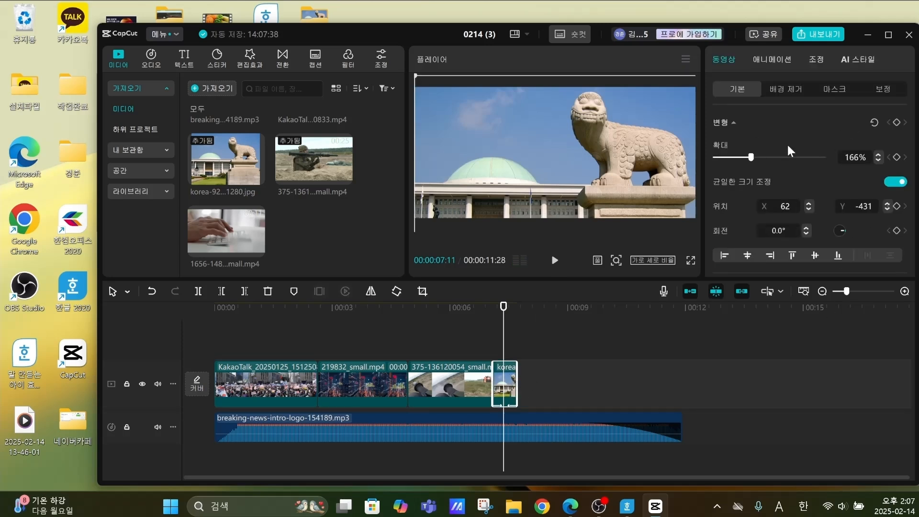
left_click(774, 59)
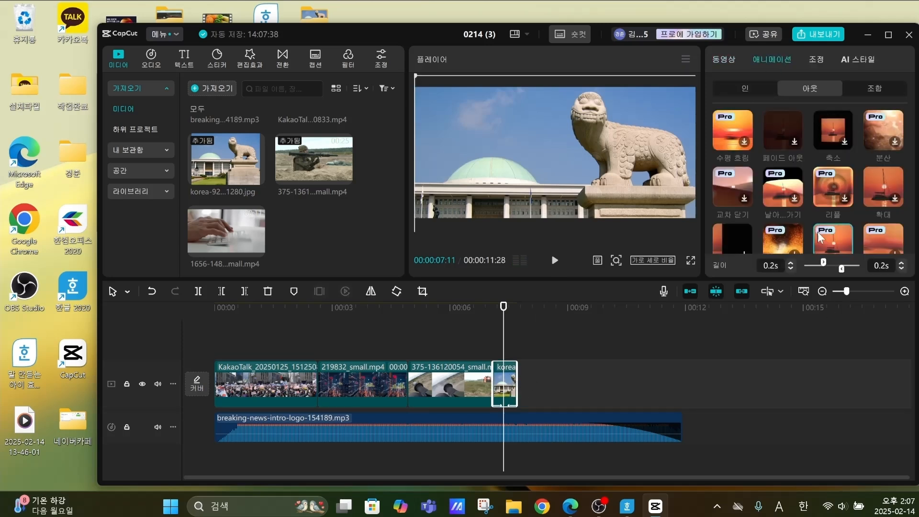
left_click_drag(823, 265, 805, 265)
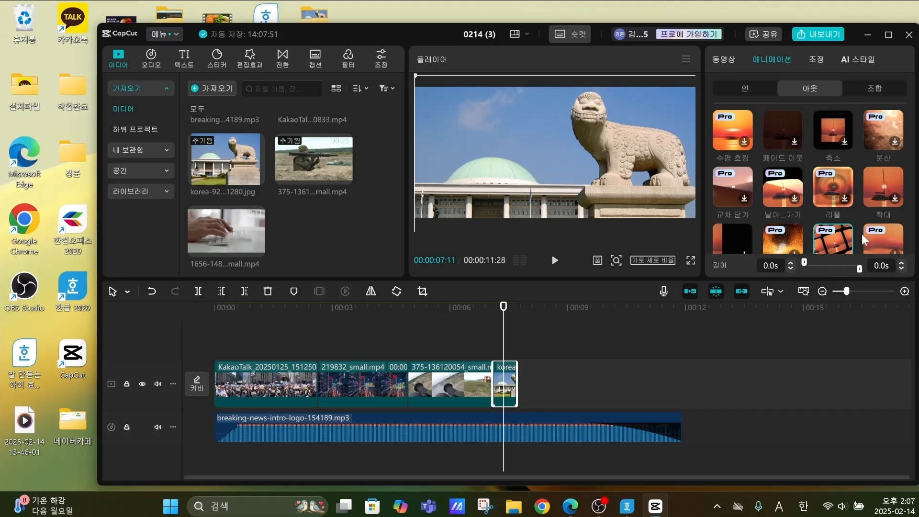
Try the 줌 1 combination animation on the statue image, and apply 기차 1 instead with a length of 1.8 s
left_click(870, 88)
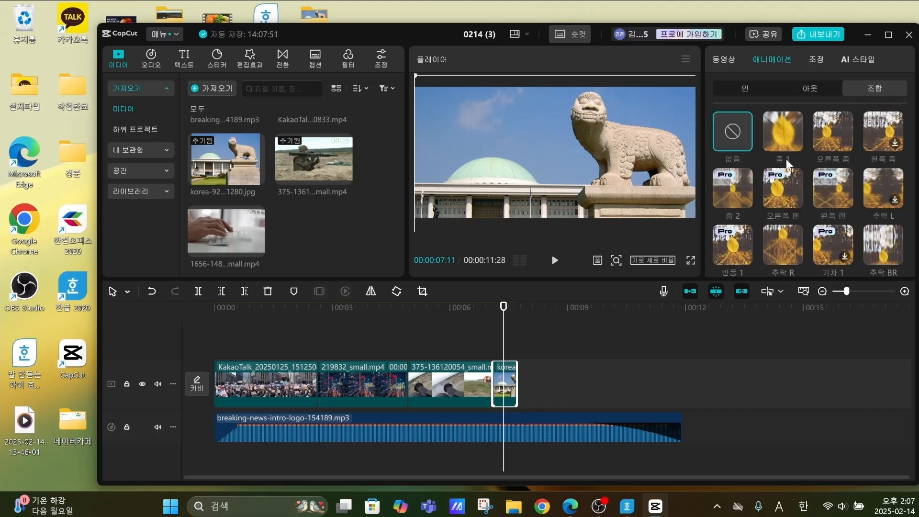
left_click(785, 136)
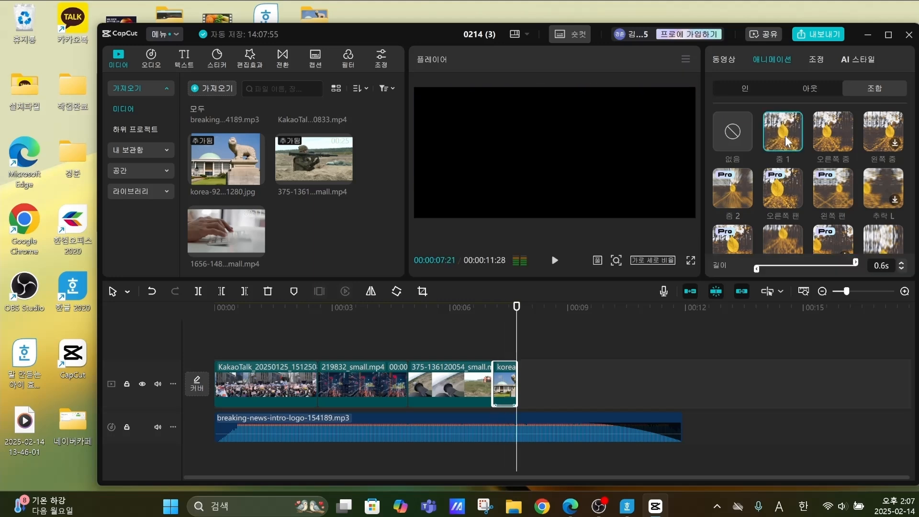
scroll(830, 130, "down", 2)
left_click(820, 143)
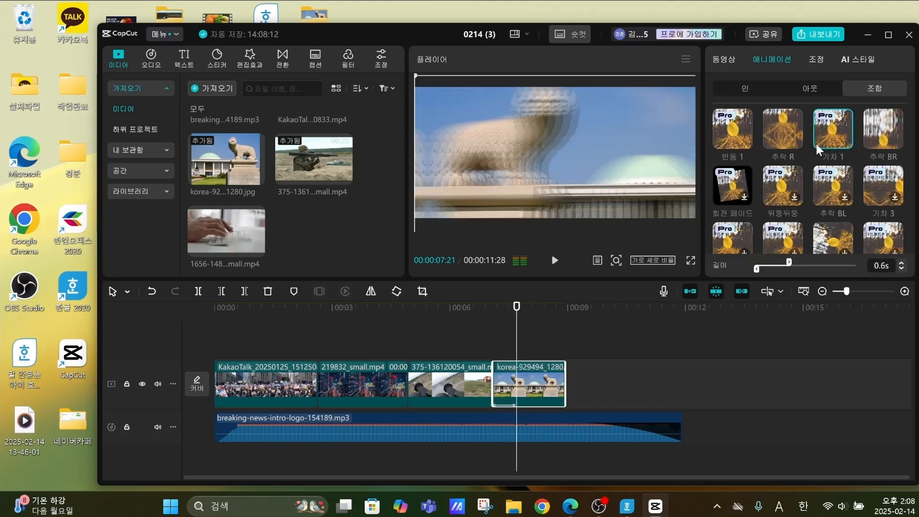
left_click_drag(790, 265, 867, 266)
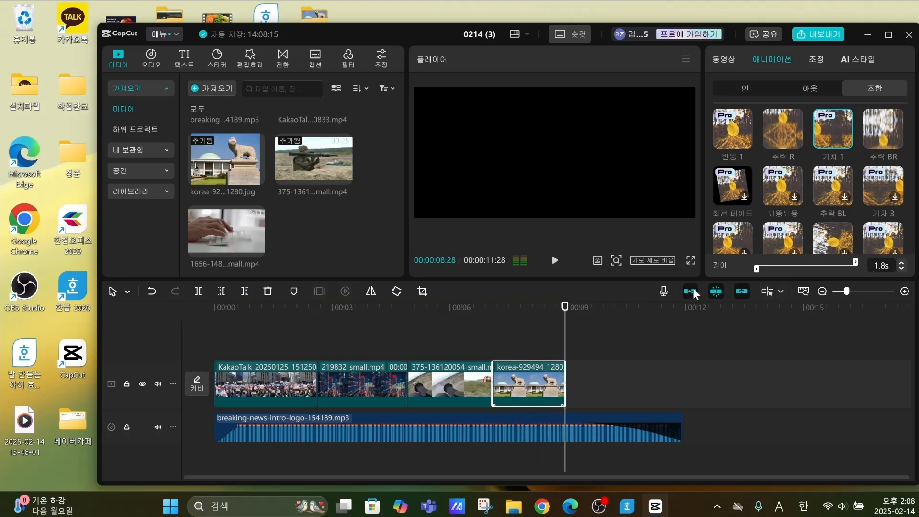
Play the sequence through the animated statue image to check how it runs with the music
left_click(445, 336)
left_click(352, 337)
key("space")
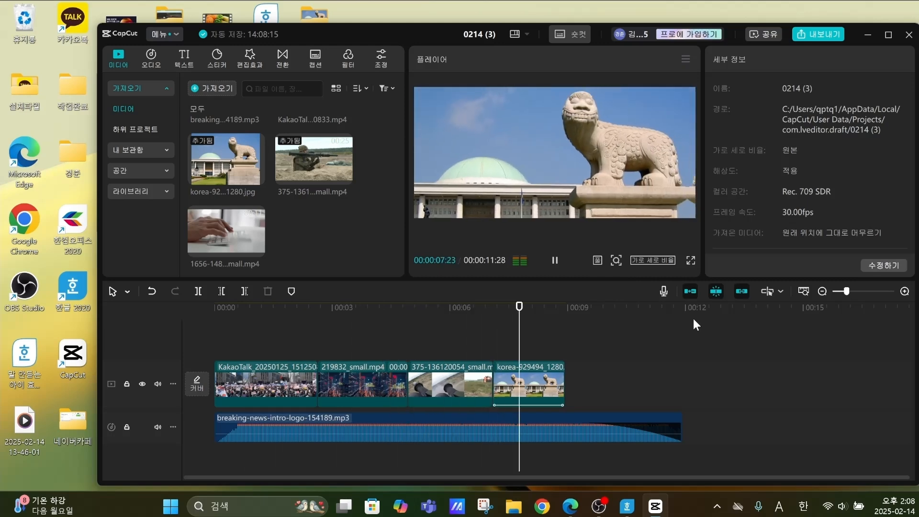
key("space")
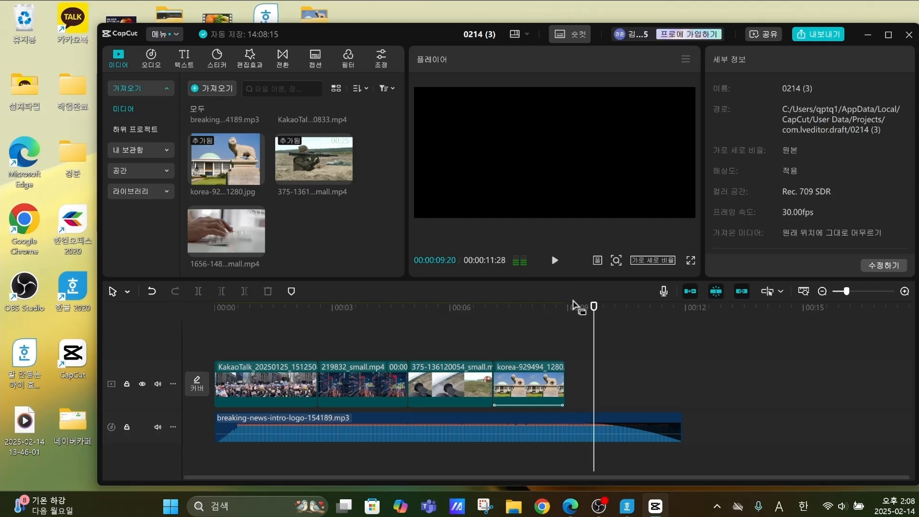
left_click(525, 332)
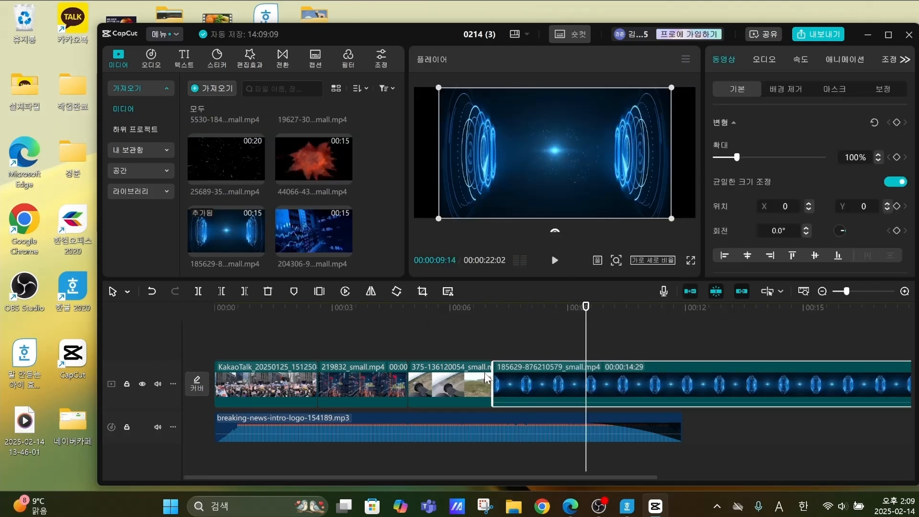
left_click(690, 291)
left_click_drag(647, 369, 739, 370)
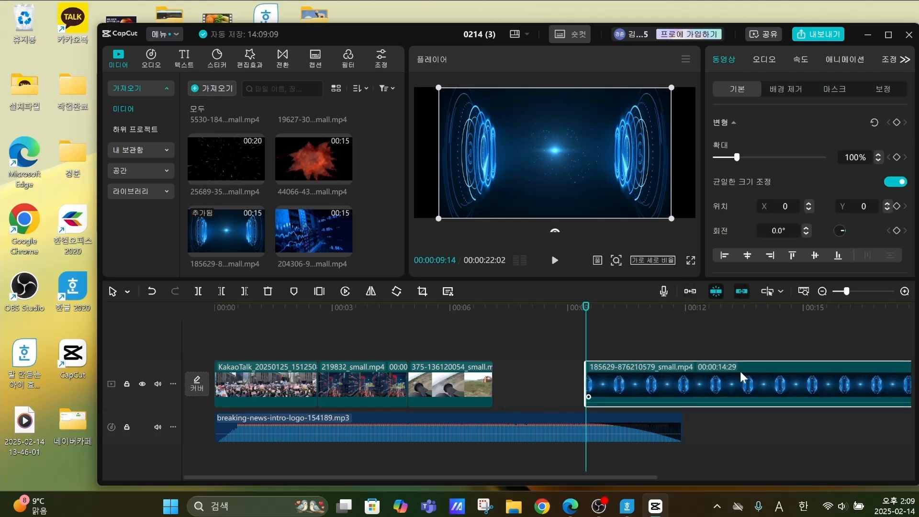
left_click(693, 291)
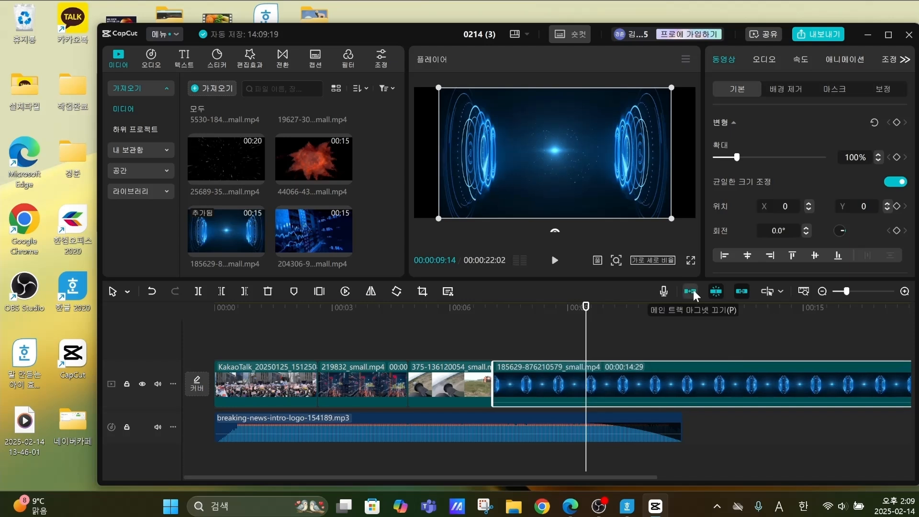
left_click(692, 291)
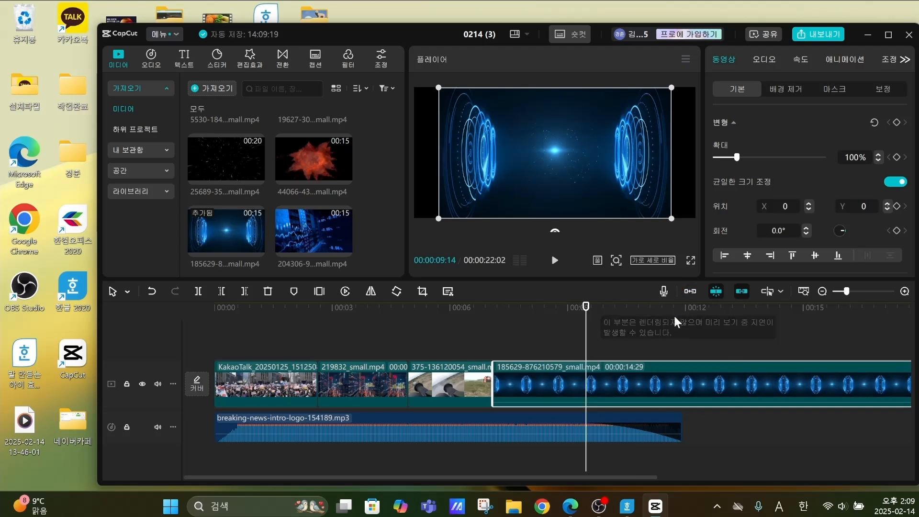
left_click_drag(636, 386, 728, 389)
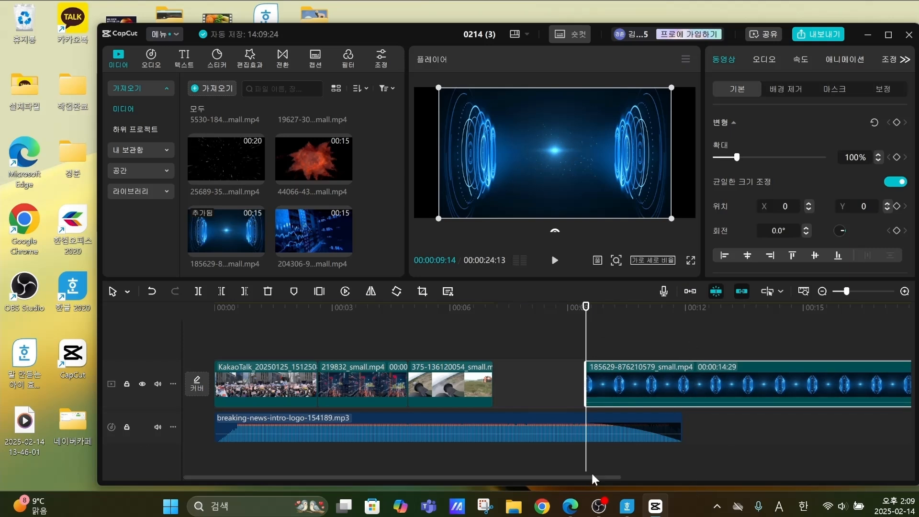
left_click_drag(592, 477, 786, 465)
left_click_drag(842, 389, 436, 392)
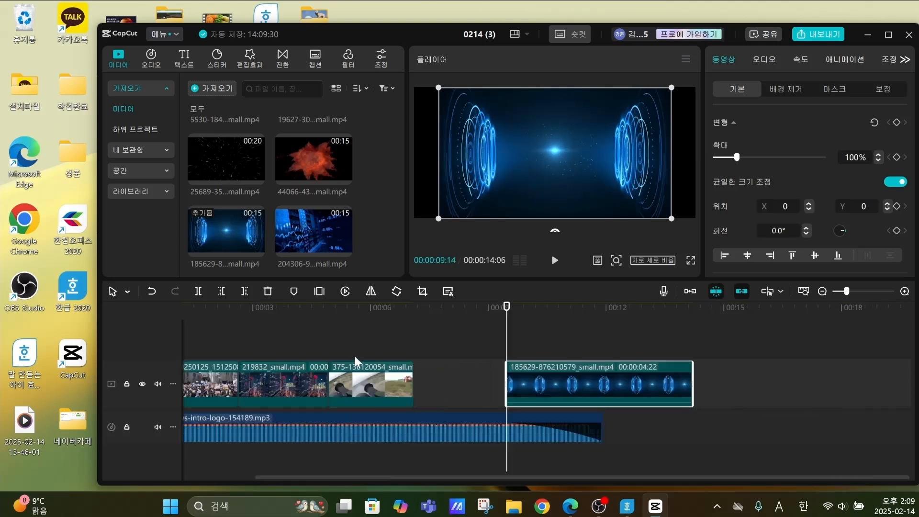
left_click(605, 334)
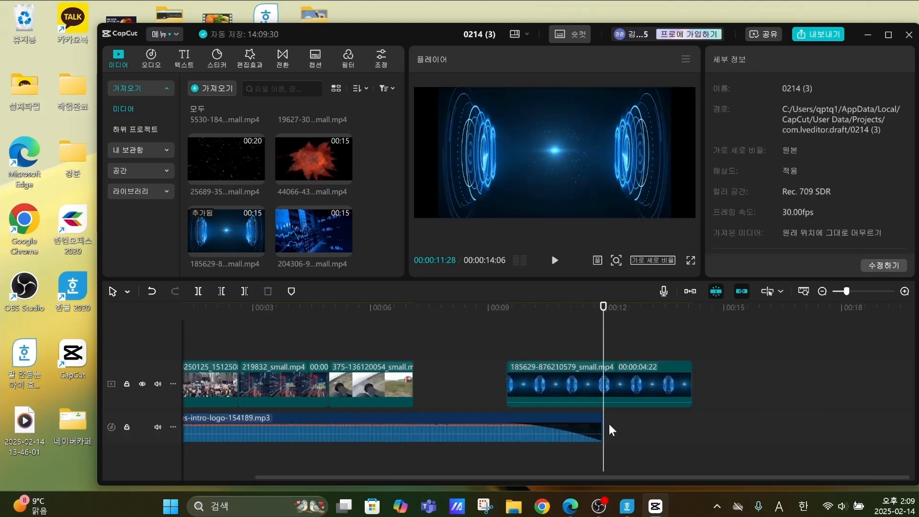
left_click(612, 373)
left_click(245, 291)
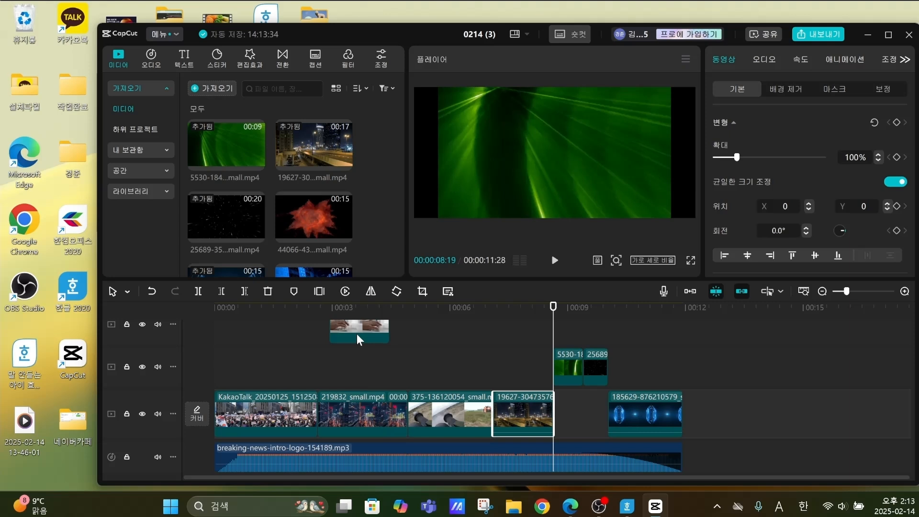
Move the hands-typing clip down to the overlay track directly above 219832_small.mp4, and place the playhead at 00:00:02:19
scroll(357, 334, "down", 2)
scroll(357, 334, "up", 3)
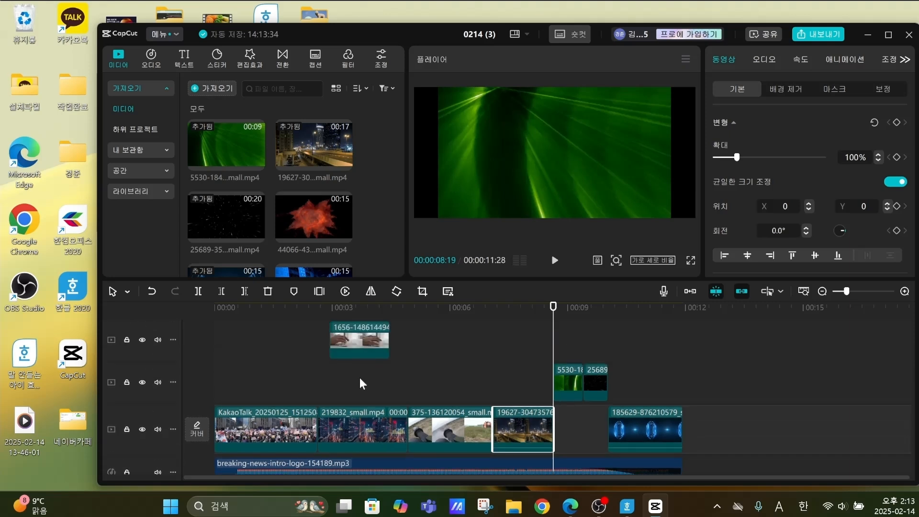
left_click(354, 429)
left_click_drag(364, 340, 373, 382)
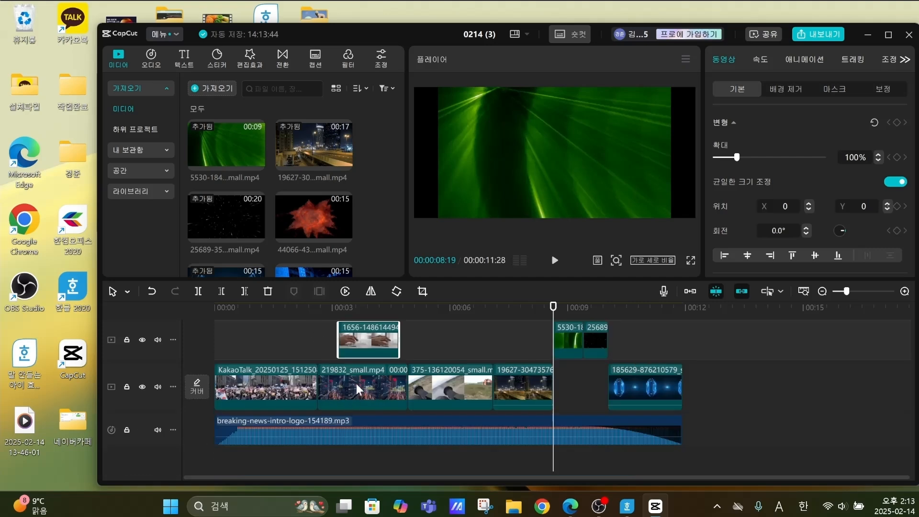
left_click(321, 341)
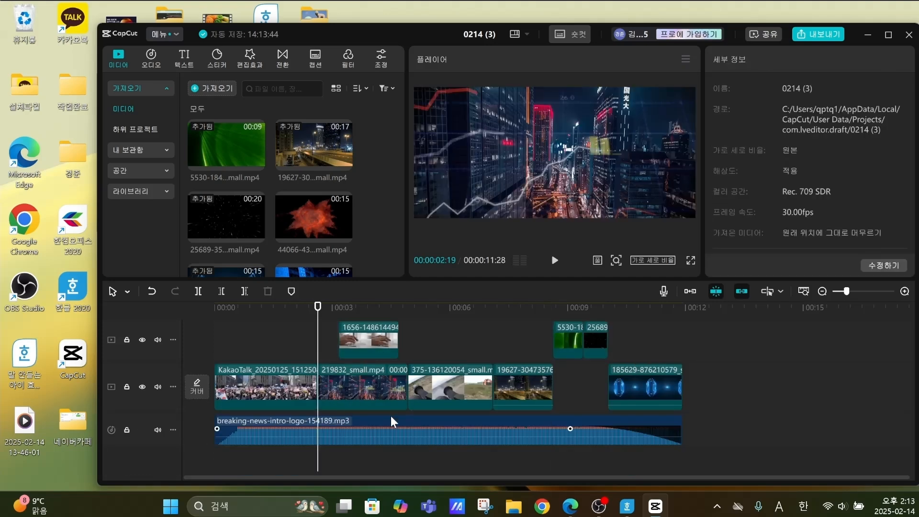
Play the edited sequence through to the end to check the clip order and cuts against the music
left_click(555, 260)
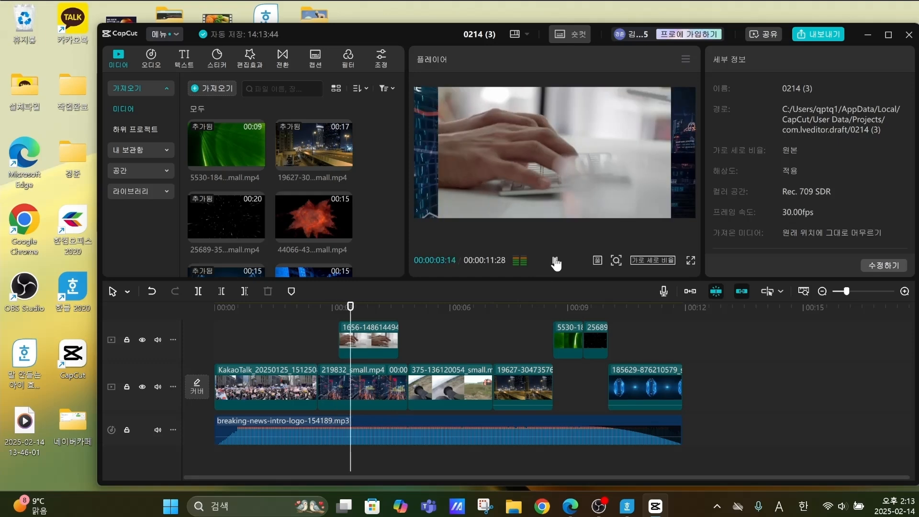
left_click(556, 261)
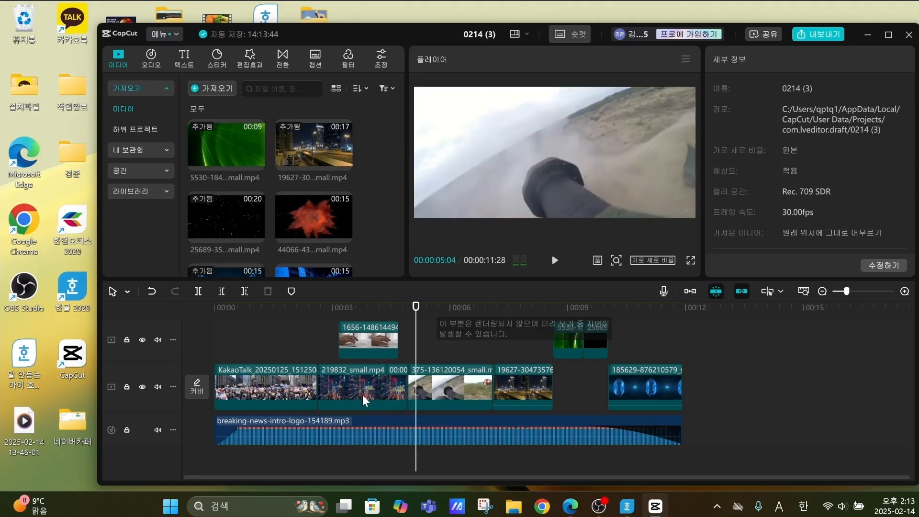
scroll(464, 350, "up", 1)
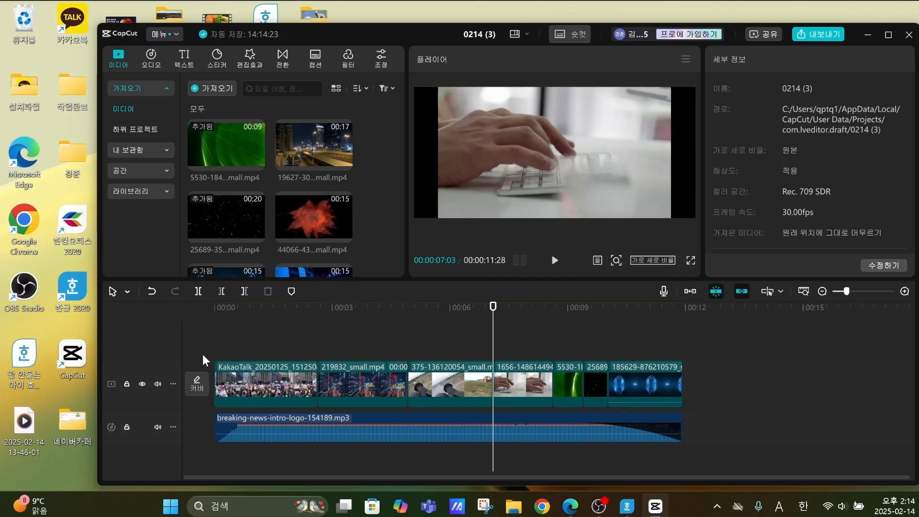
left_click(203, 360)
left_click(558, 261)
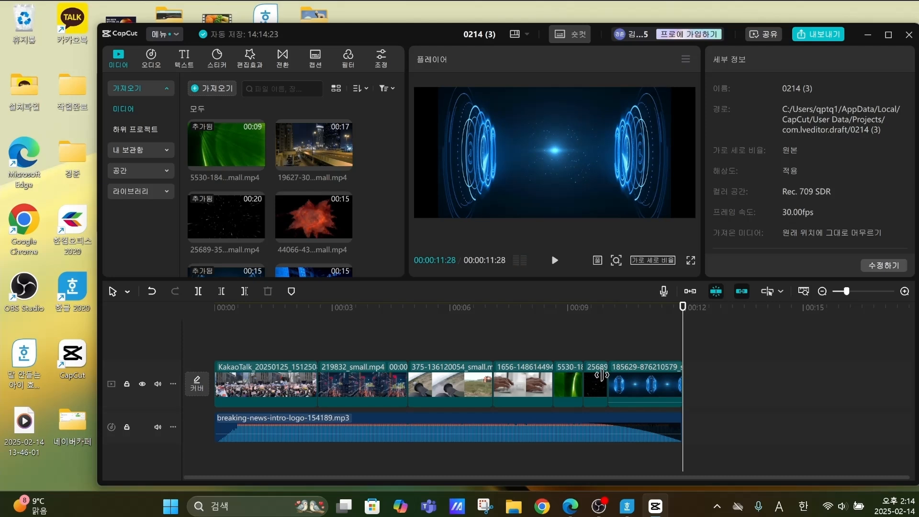
Examine the available text effects and the popular text templates for a suitable title style
left_click(184, 61)
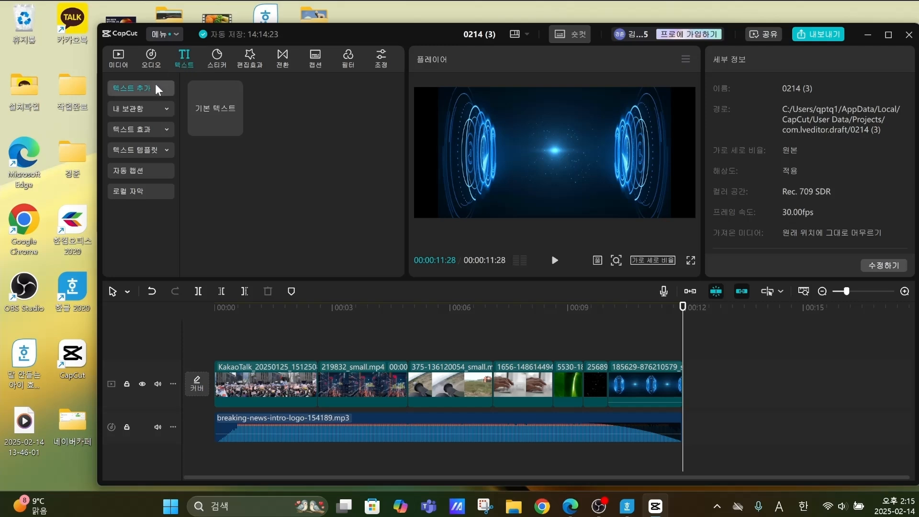
left_click(131, 129)
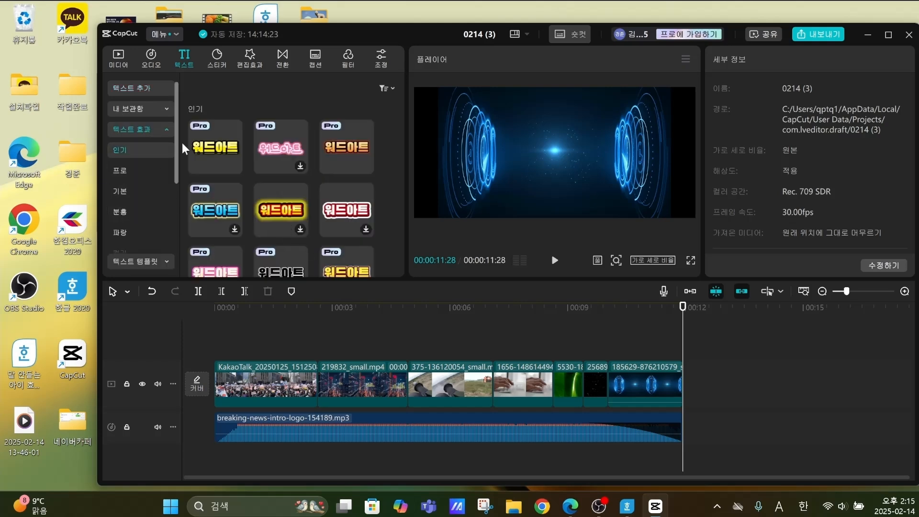
scroll(124, 186, "down", 3)
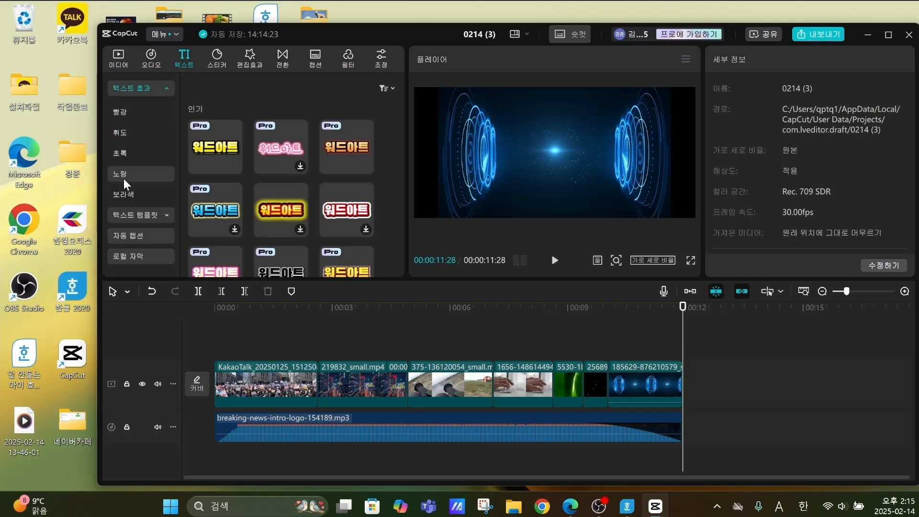
left_click(149, 214)
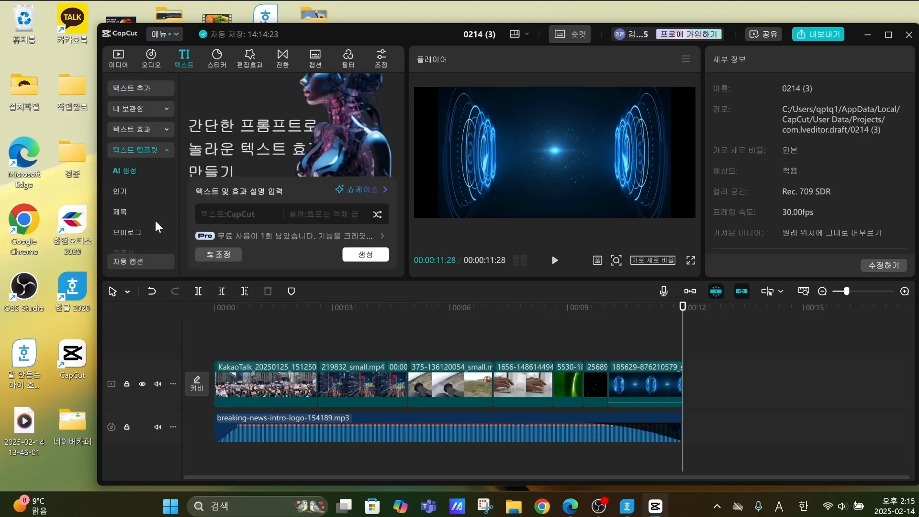
left_click(142, 192)
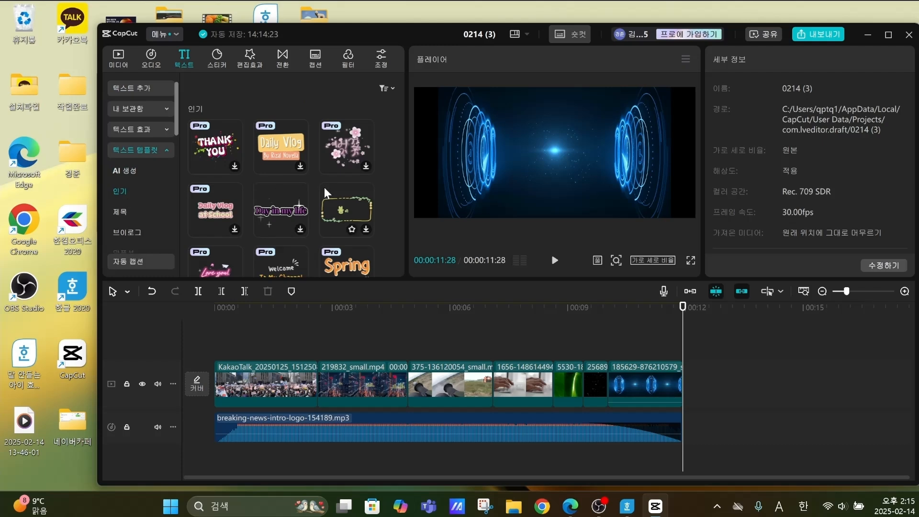
scroll(163, 196, "down", 3)
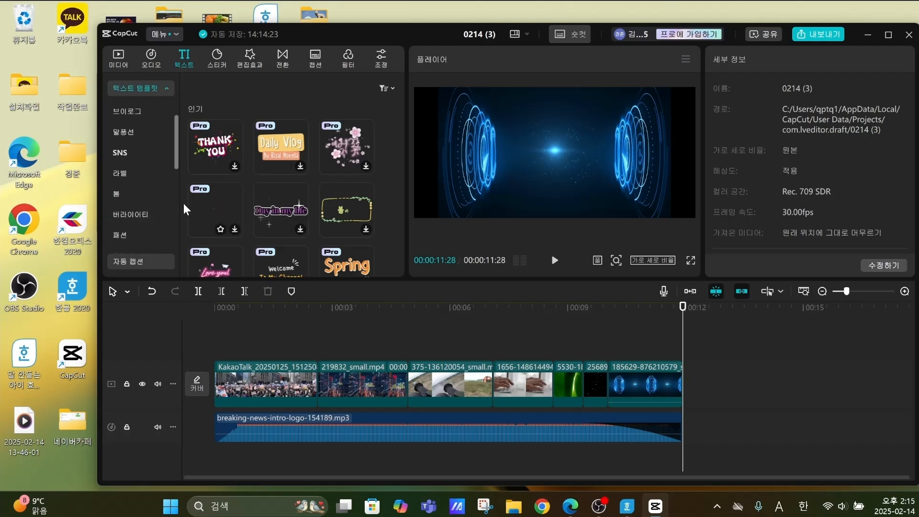
scroll(182, 203, "down", 2)
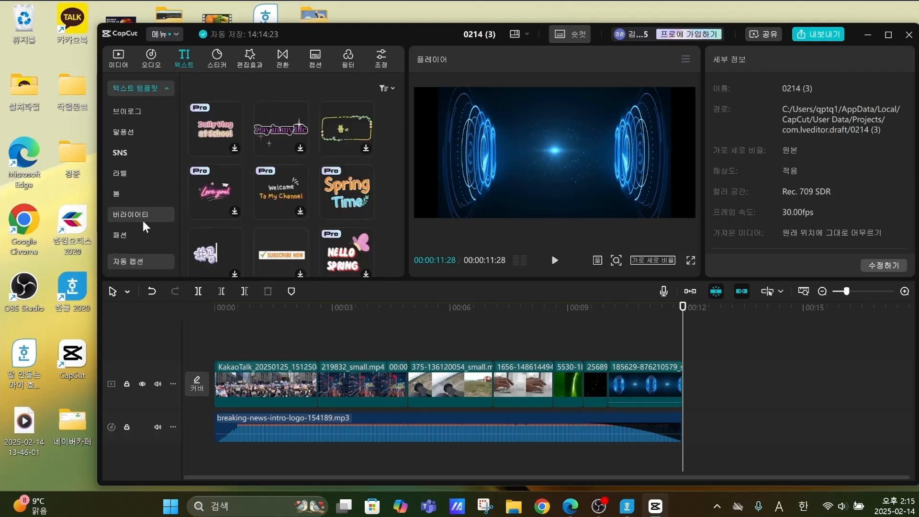
scroll(143, 185, "up", 3)
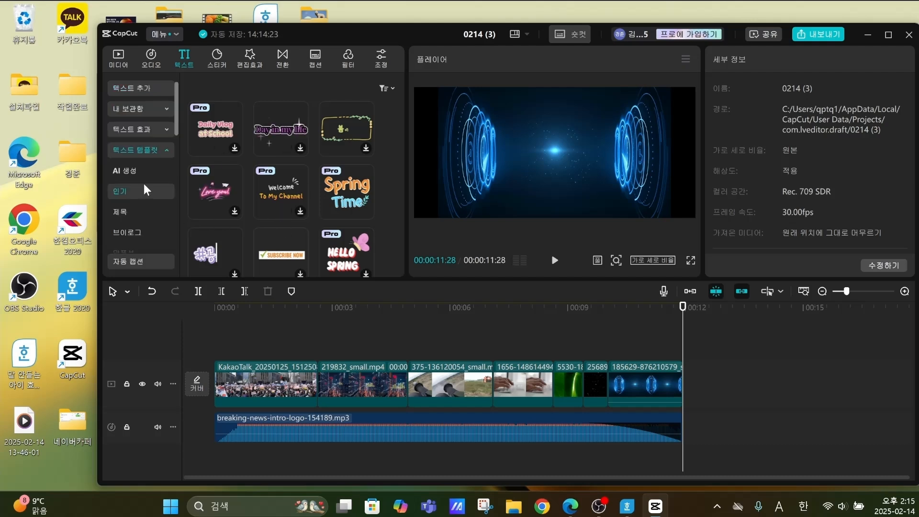
Add a default text clip above the crowd clip at the start of the timeline and preview it at 00:00:00:17
left_click(147, 92)
left_click(214, 117)
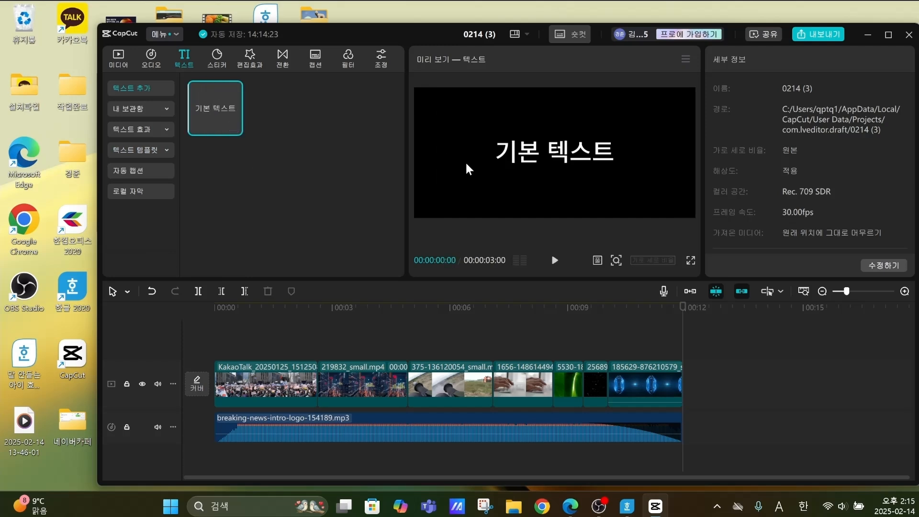
left_click_drag(206, 99, 218, 344)
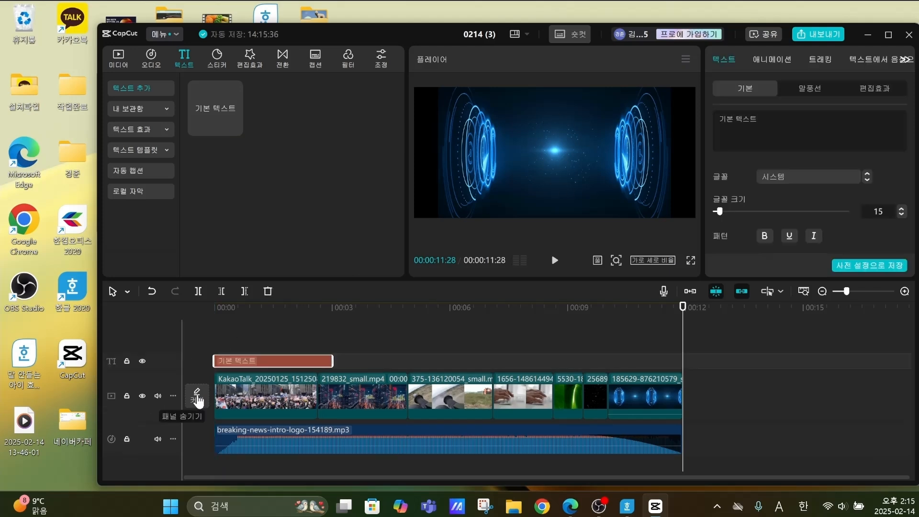
left_click(236, 331)
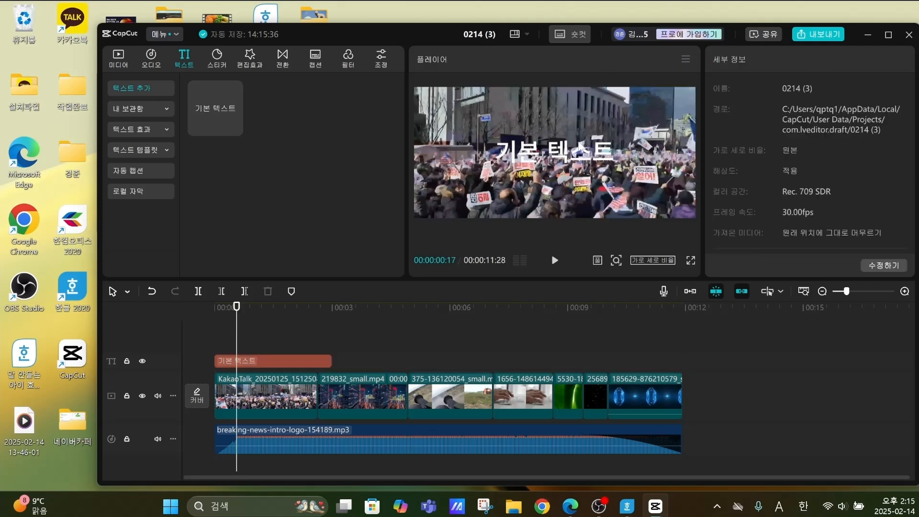
Change the default text to 신속정확, and move and trim its clip to span the green 5530 clip
left_click(304, 364)
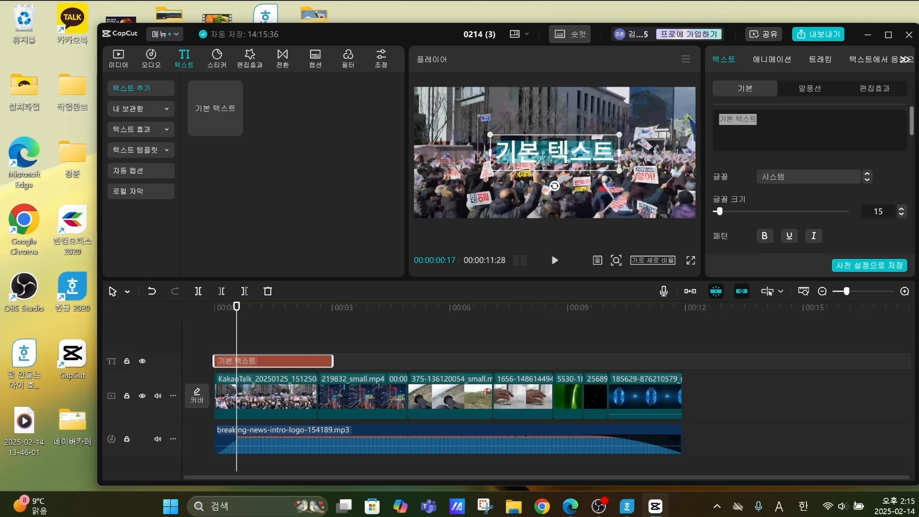
left_click(719, 120)
left_click_drag(759, 120, 682, 128)
key("Hangul")
type("신")
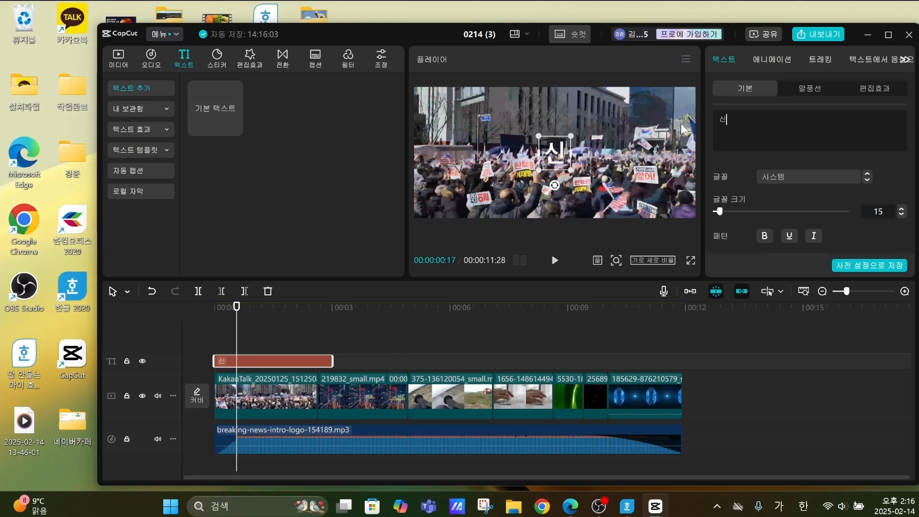
type("속정ㅎ확")
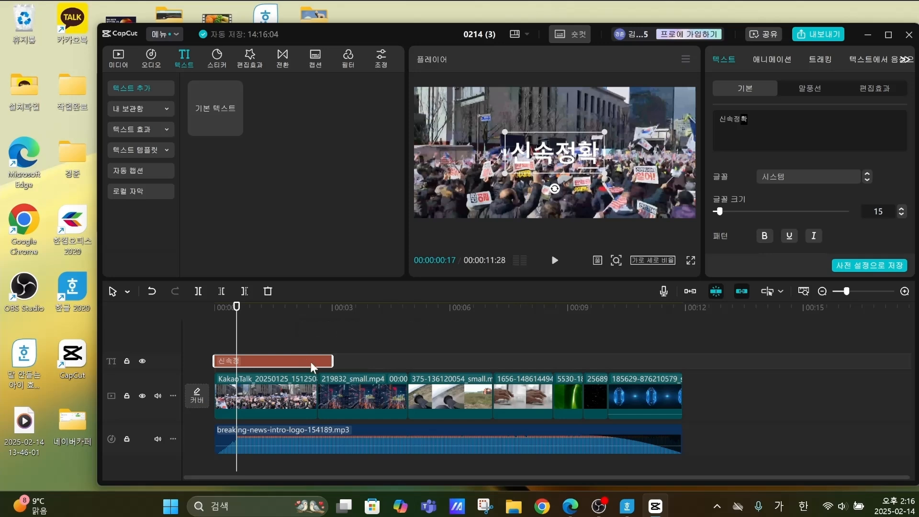
left_click_drag(283, 360, 583, 359)
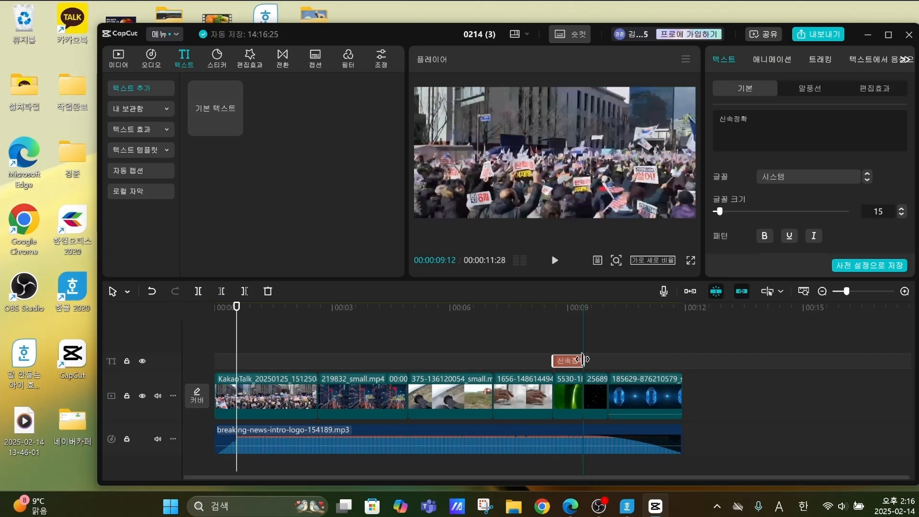
left_click(565, 346)
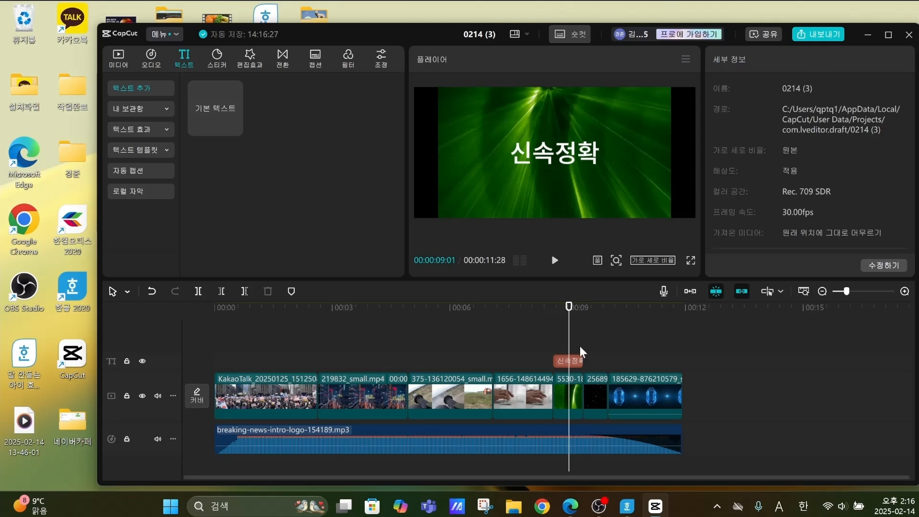
Add a second text clip reading 공정보도 over the starfield 25689 clip
mouse_move(208, 108)
left_click_drag(208, 108, 584, 361)
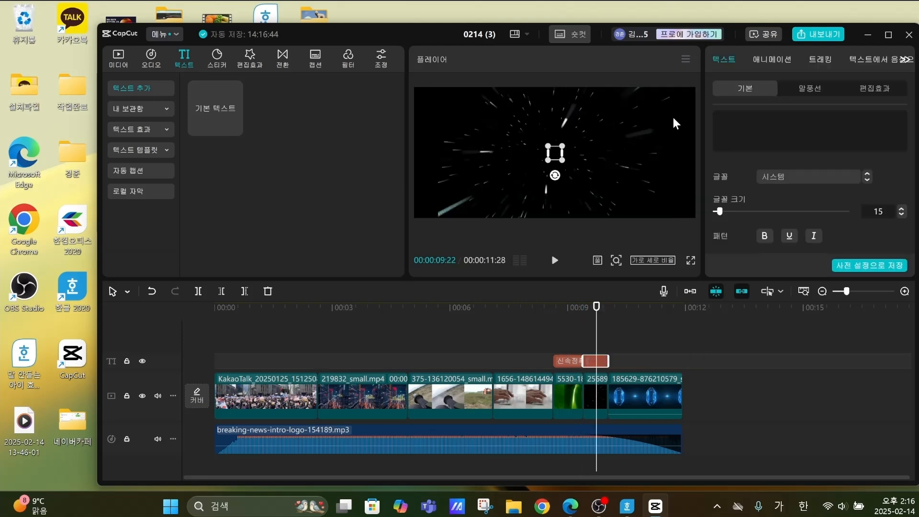
type("ㄱ공정보")
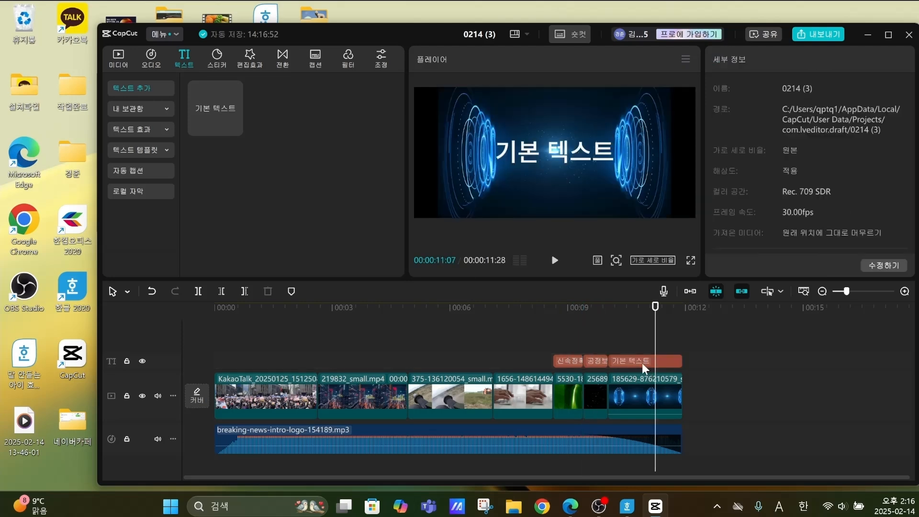
Replace the default text over the blue 185629 clip with 국민의소리
left_click(642, 363)
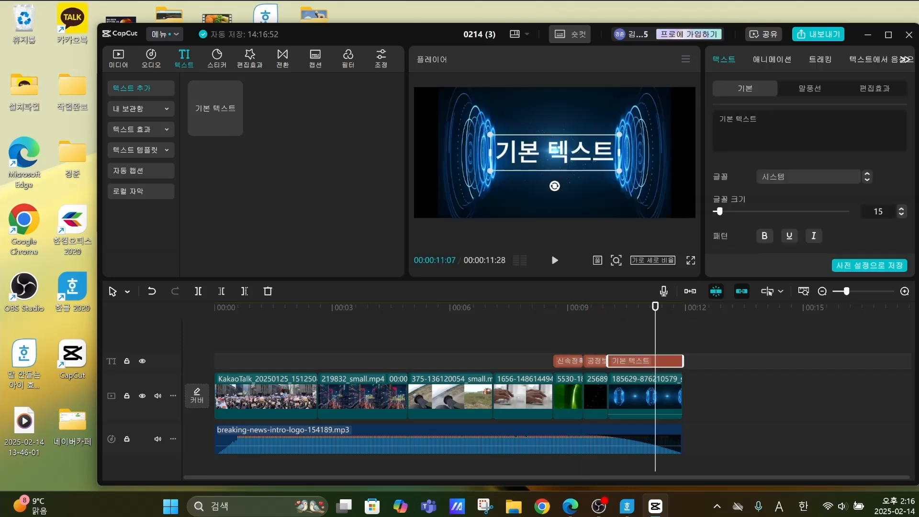
key("BackSpace")
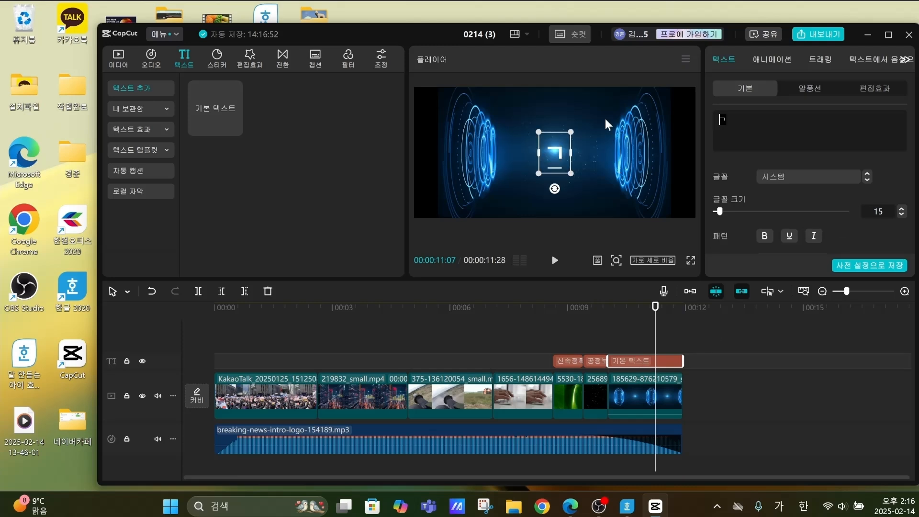
type("국민의소리")
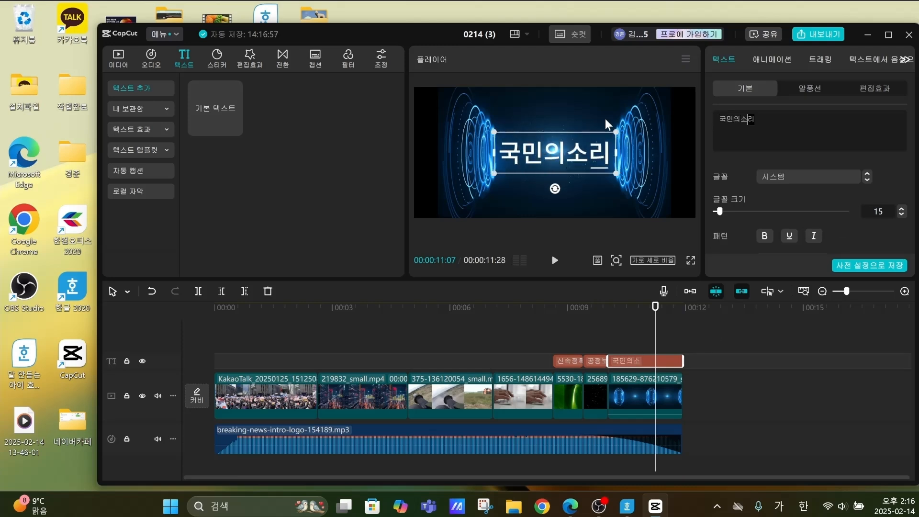
Play back the three titles from the start of the green clip to check their timing
left_click(540, 336)
left_click(554, 335)
left_click(555, 260)
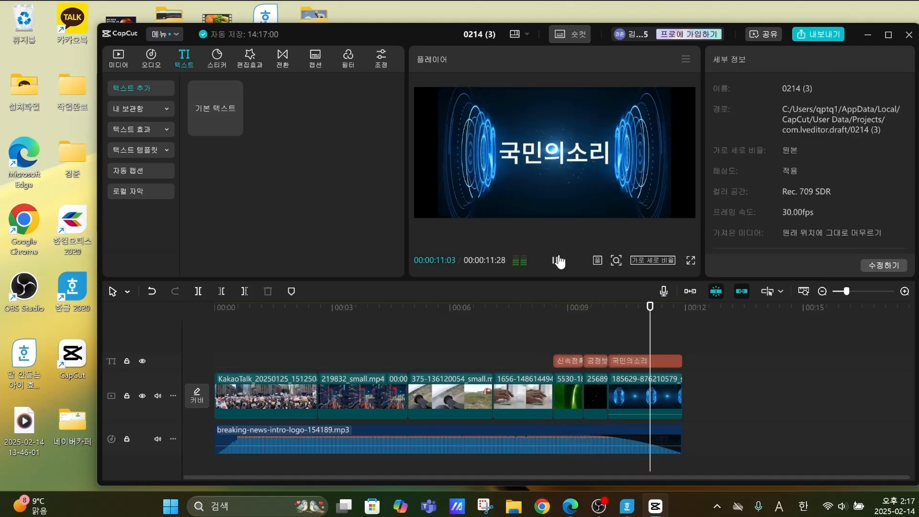
left_click(557, 260)
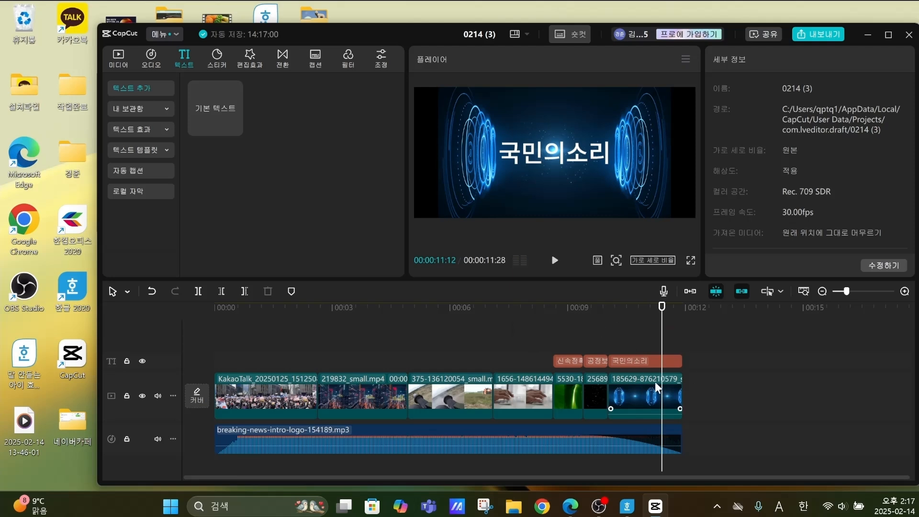
Set the font of the 신속정확 title to 고딕체
left_click(574, 341)
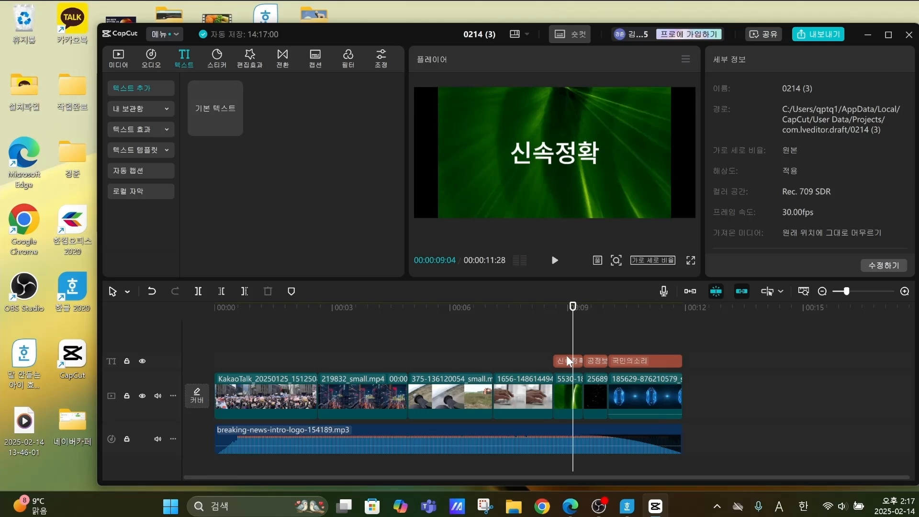
left_click(567, 359)
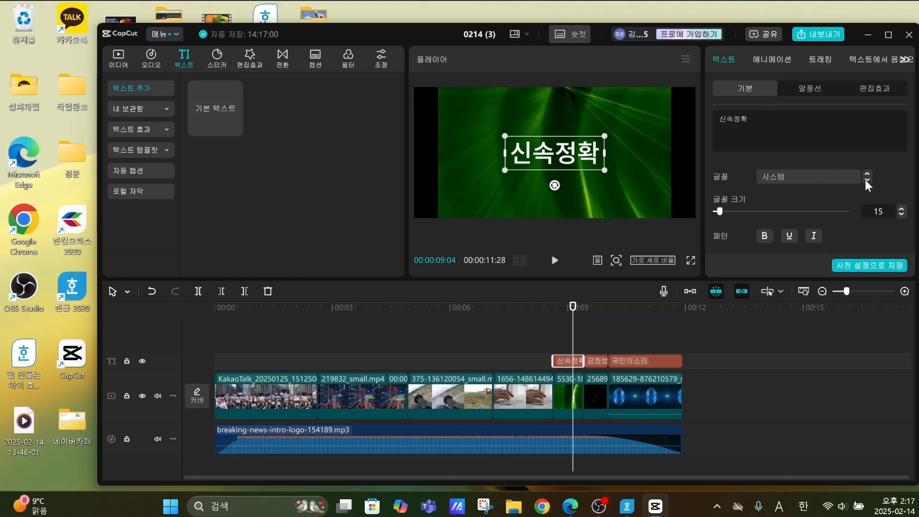
left_click(842, 177)
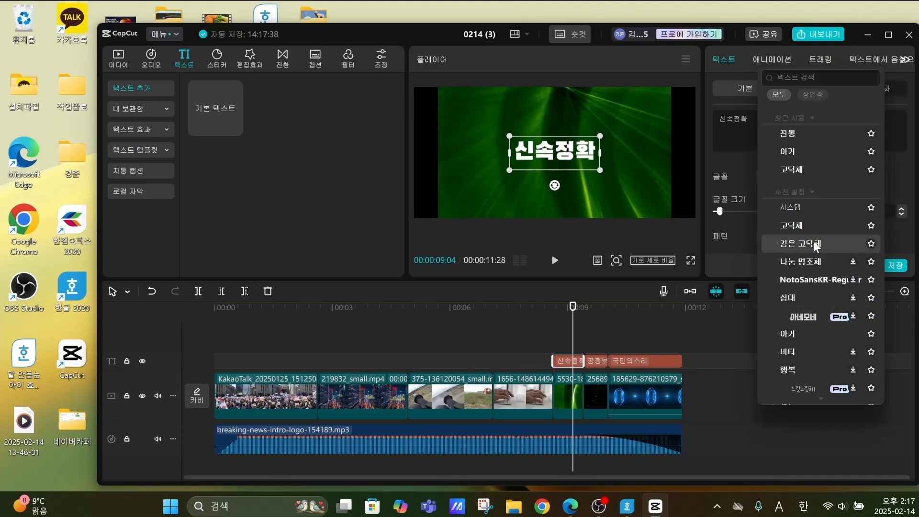
scroll(819, 331, "down", 1)
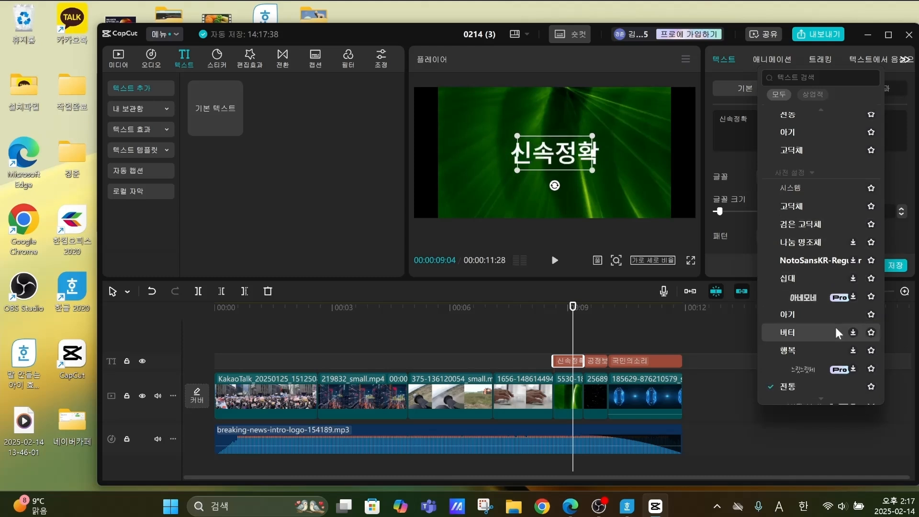
left_click(799, 201)
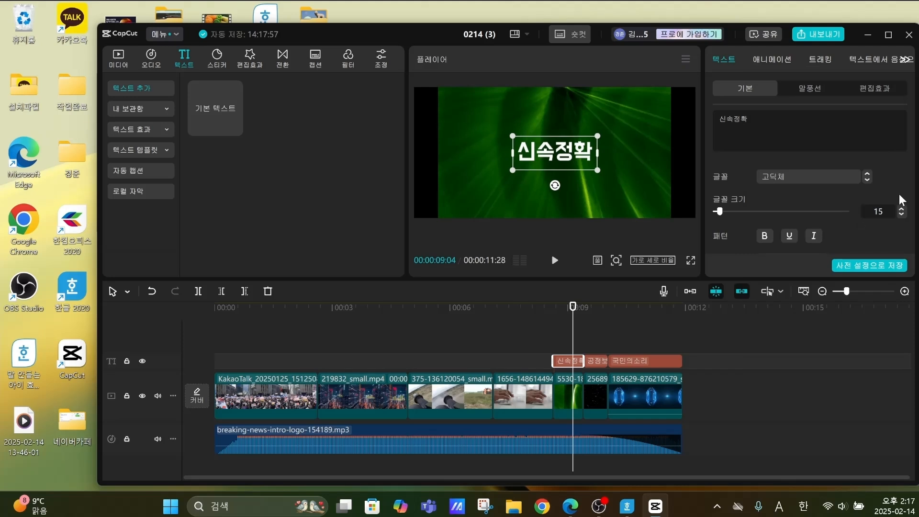
Increase the font size of the 신속정확 title over the green clip to 33
scroll(904, 213, "up", 17)
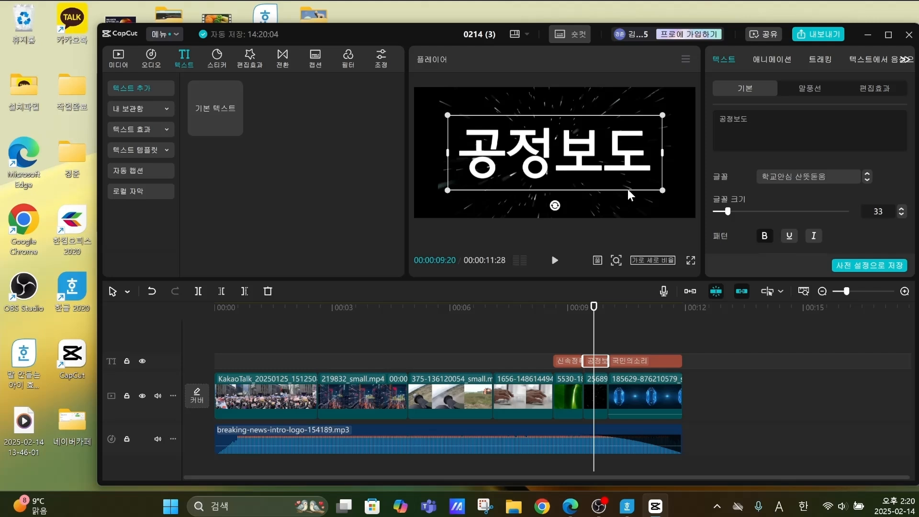
Change the text color of the 공정보도 title over the starfield clip to bright yellow
scroll(912, 124, "down", 5)
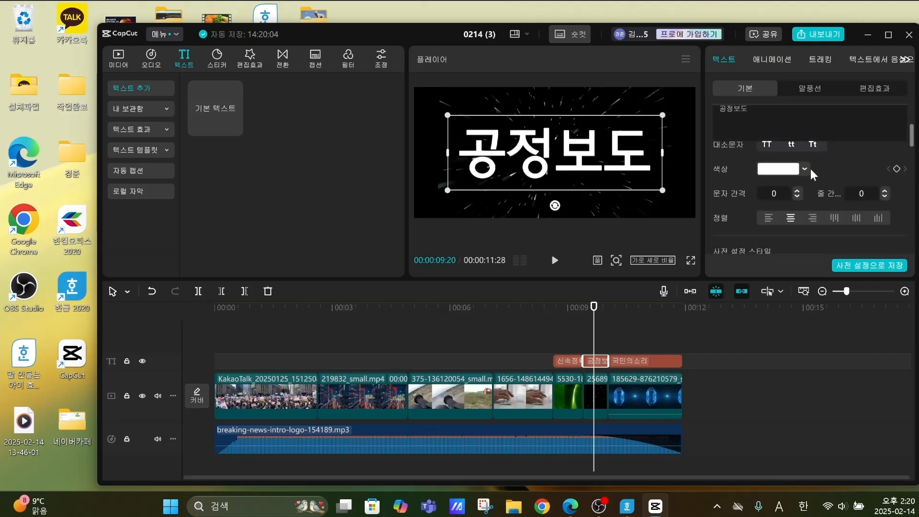
left_click(806, 168)
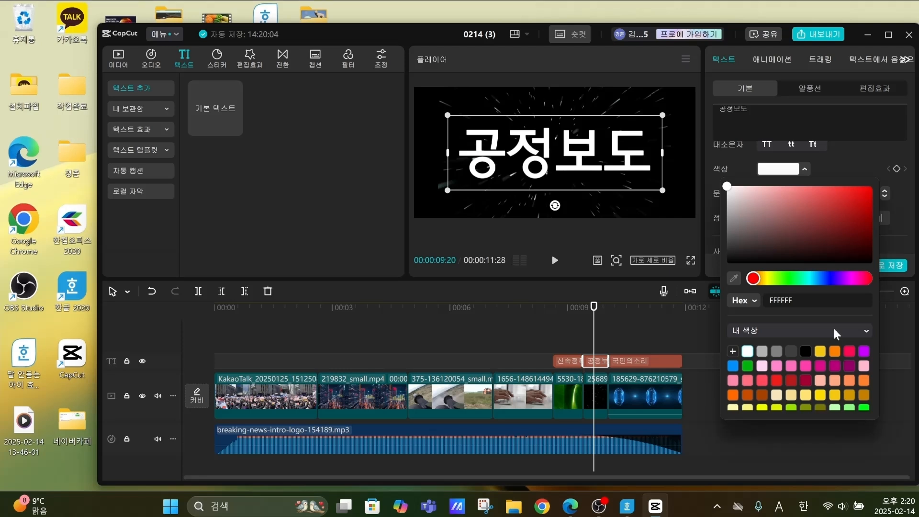
left_click(806, 395)
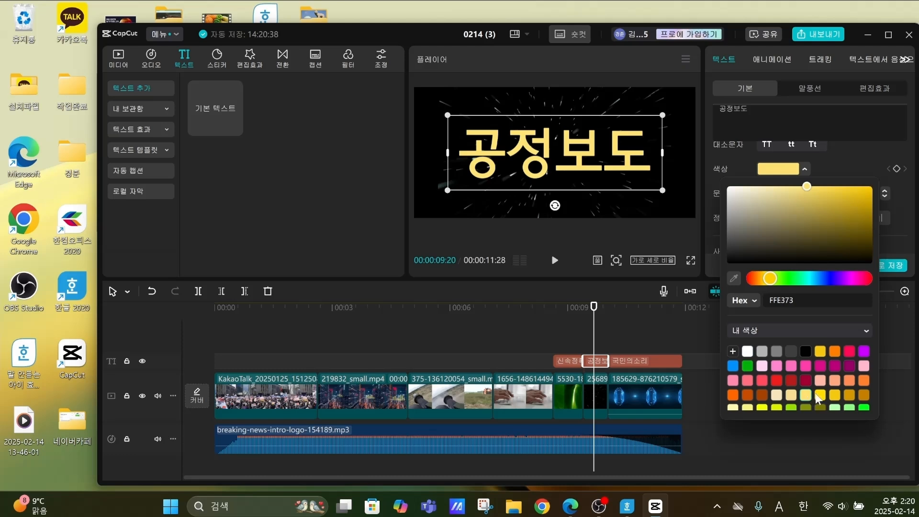
left_click(817, 394)
Play back the titles starting just before the green clip to check the yellow 공정보도 title
left_click(539, 341)
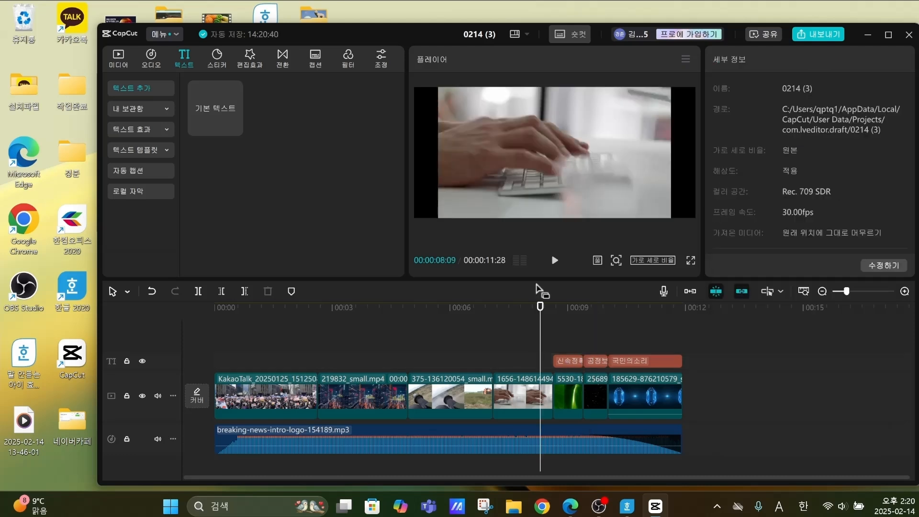
left_click(554, 260)
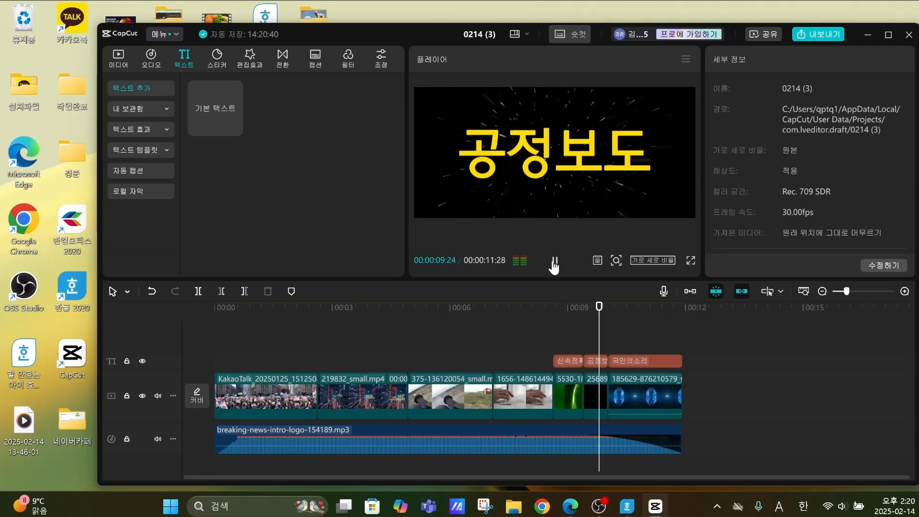
Enlarge the blue 185629 clip to 128% so that it fills the preview frame
left_click(605, 189)
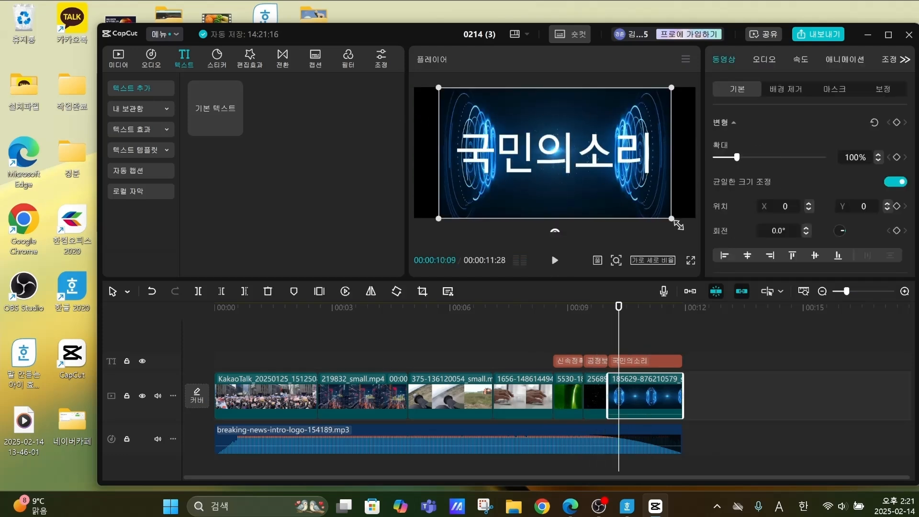
left_click_drag(672, 220, 706, 261)
Reduce the font size of the 국민의소리 title over the blue clip to 20
left_click(562, 159)
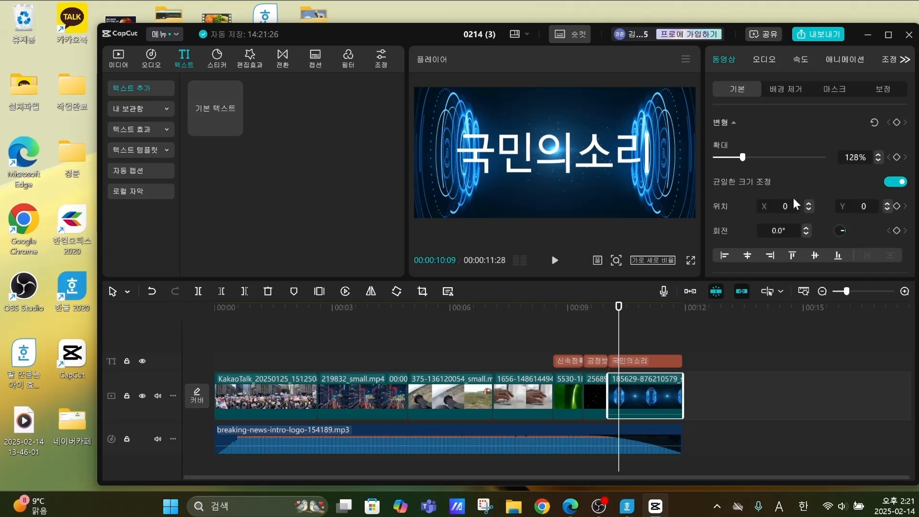
left_click(902, 215)
left_click(902, 215)
left_click(902, 215)
left_click(902, 215)
left_click(902, 215)
left_click(902, 215)
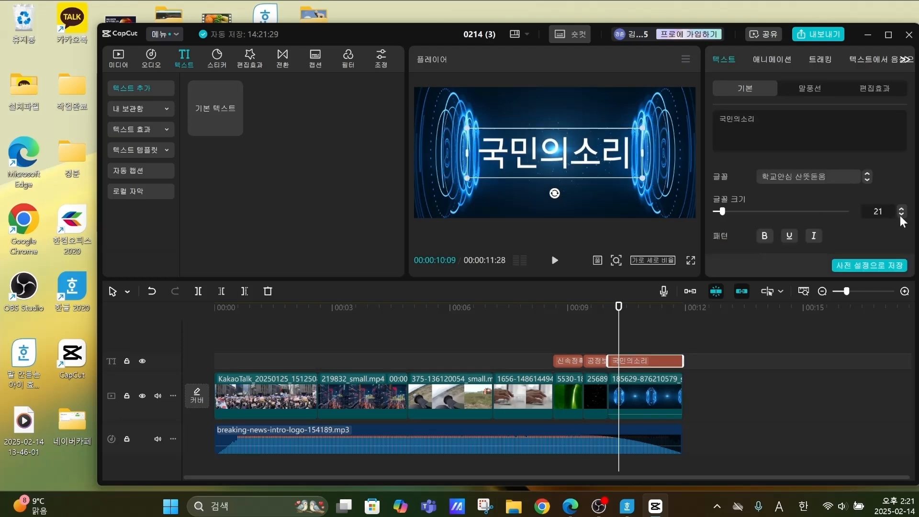
left_click(902, 215)
Change the text color of the 국민의소리 title to dark red
left_click(588, 208)
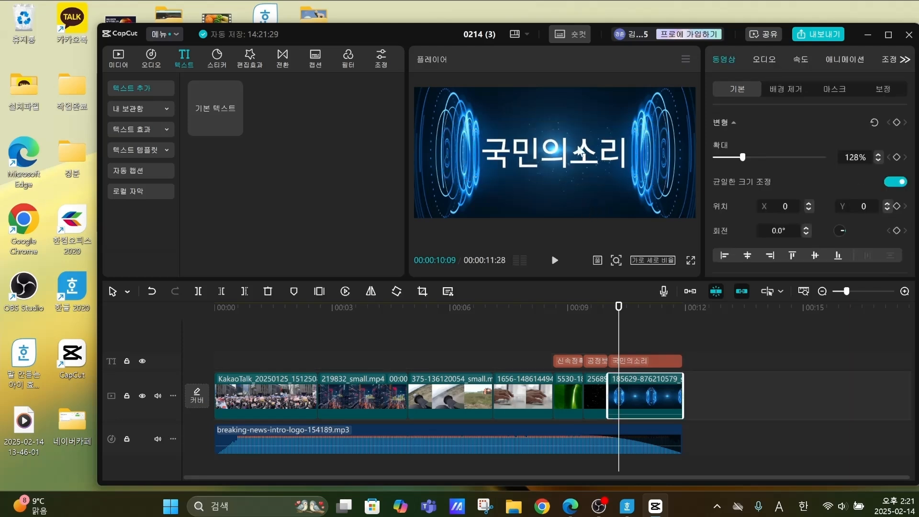
left_click(559, 172)
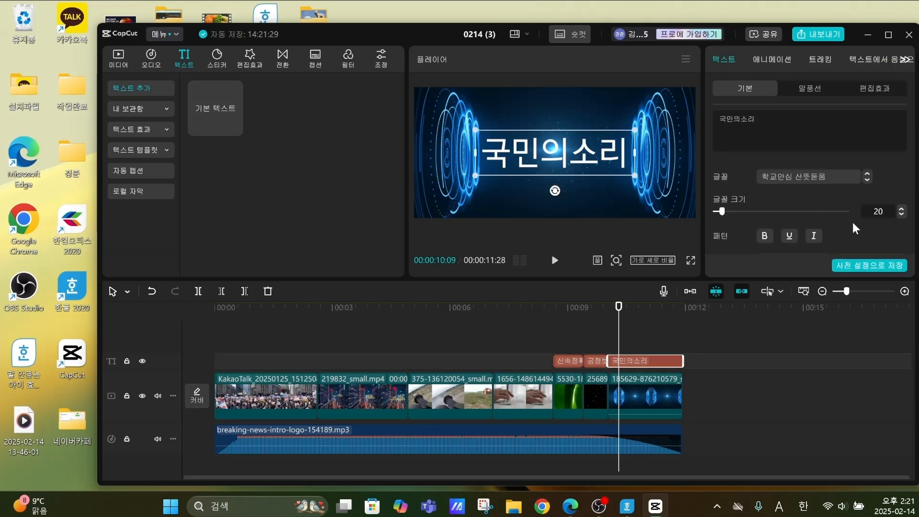
scroll(853, 222, "down", 5)
scroll(790, 200, "up", 3)
scroll(851, 198, "down", 2)
left_click(778, 181)
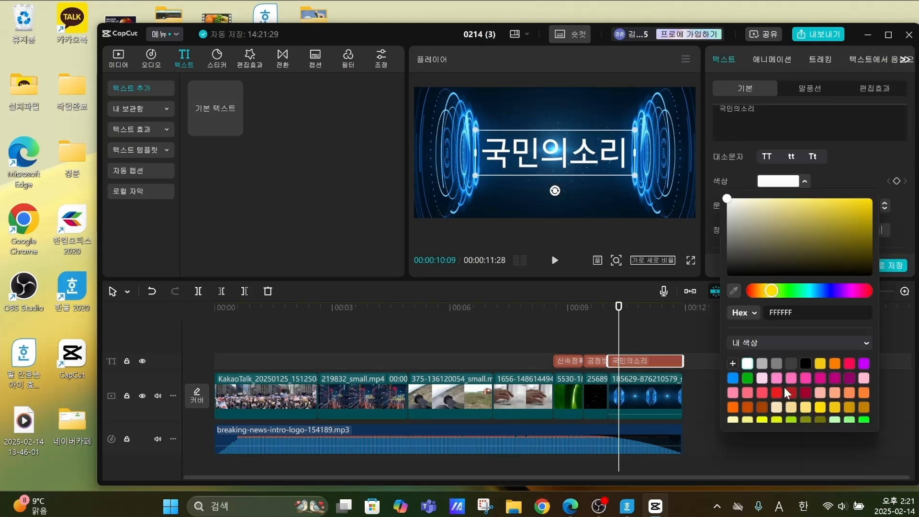
left_click(777, 393)
Expand the list of preset text styles for the 국민의소리 title
scroll(912, 144, "up", 3)
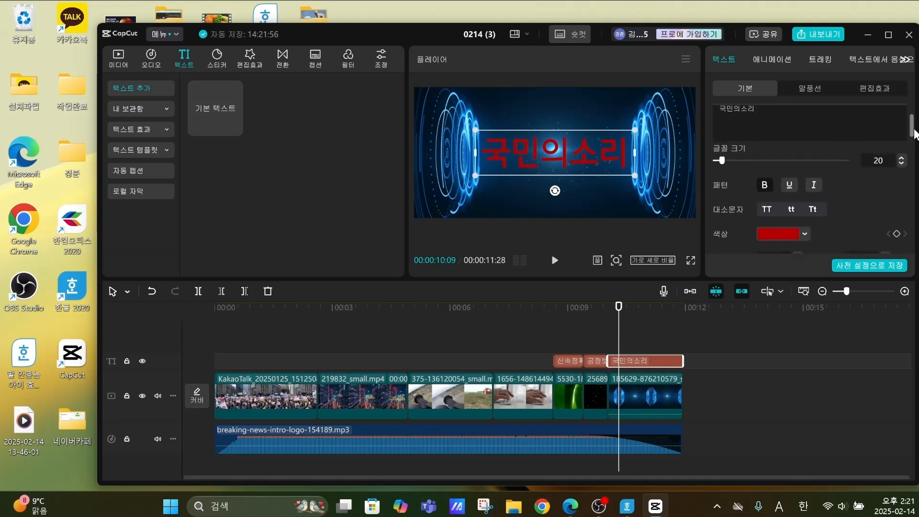
left_click_drag(915, 134, 915, 160)
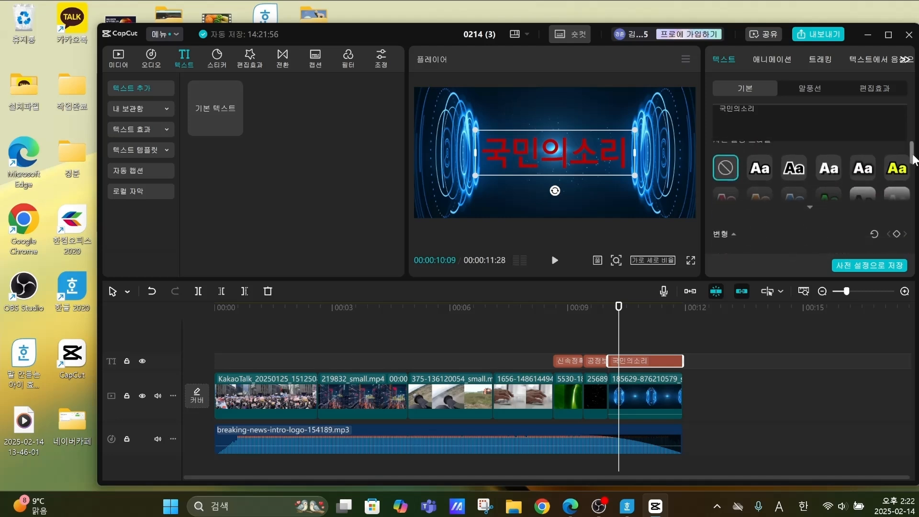
left_click(810, 209)
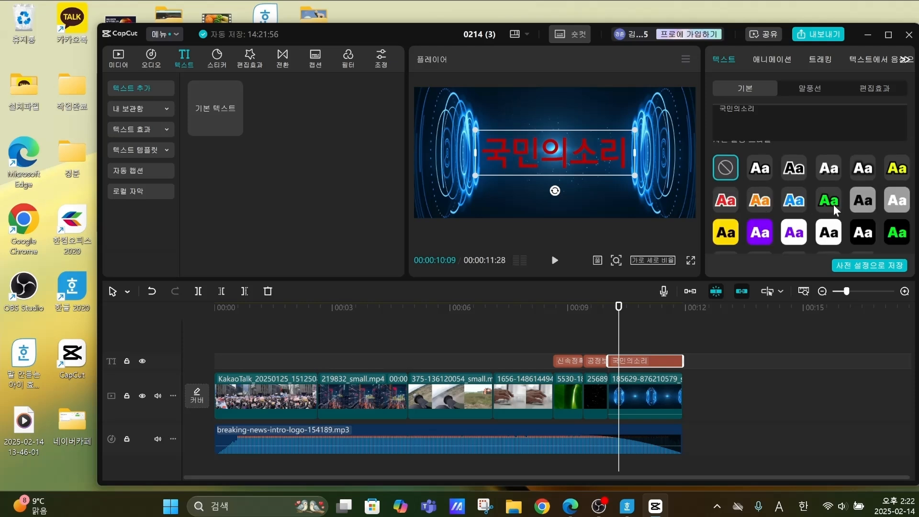
Preview each of the three titles, and play them back from the start of the green clip
left_click(569, 340)
left_click(596, 337)
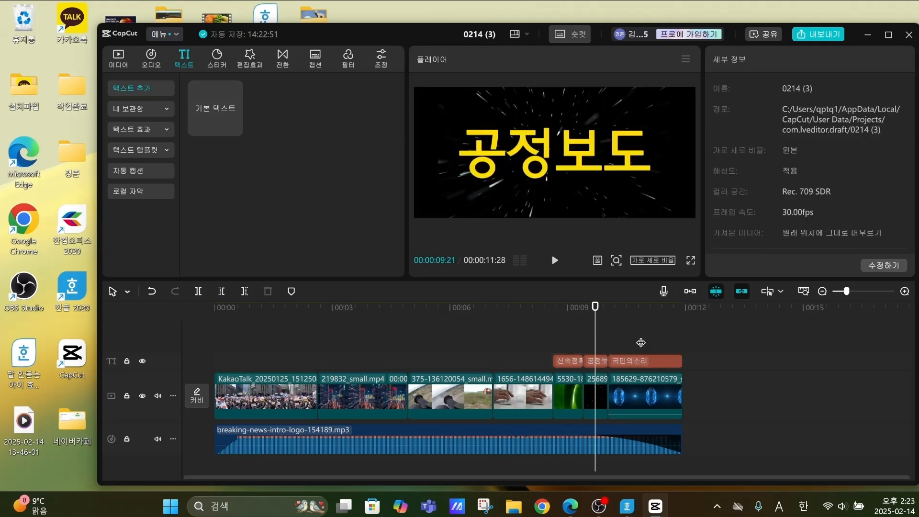
left_click(641, 343)
left_click(555, 346)
left_click(555, 261)
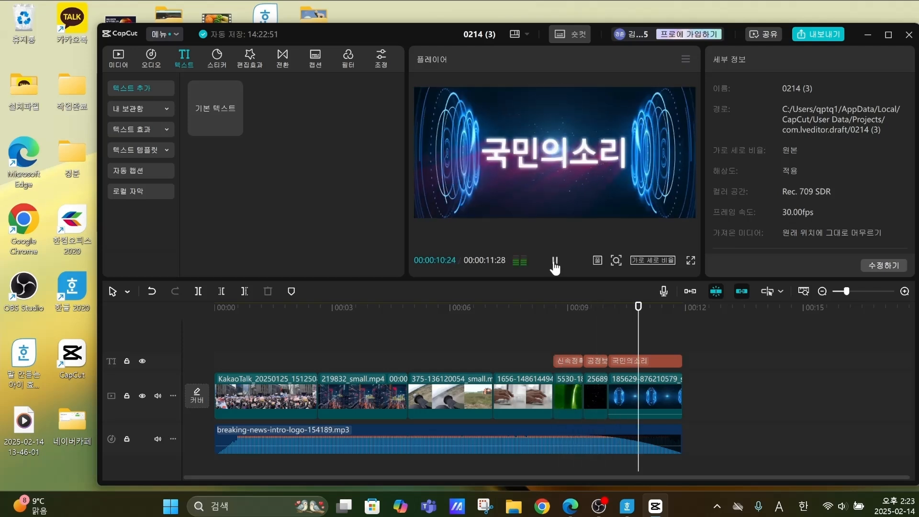
Apply the Pro 음파 entrance animation to the 신속정확 title over the green clip
left_click(575, 345)
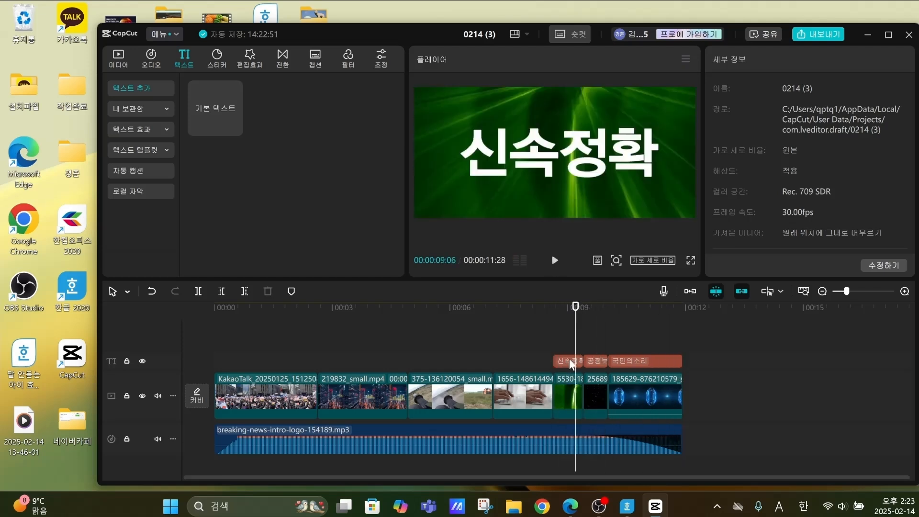
left_click(570, 360)
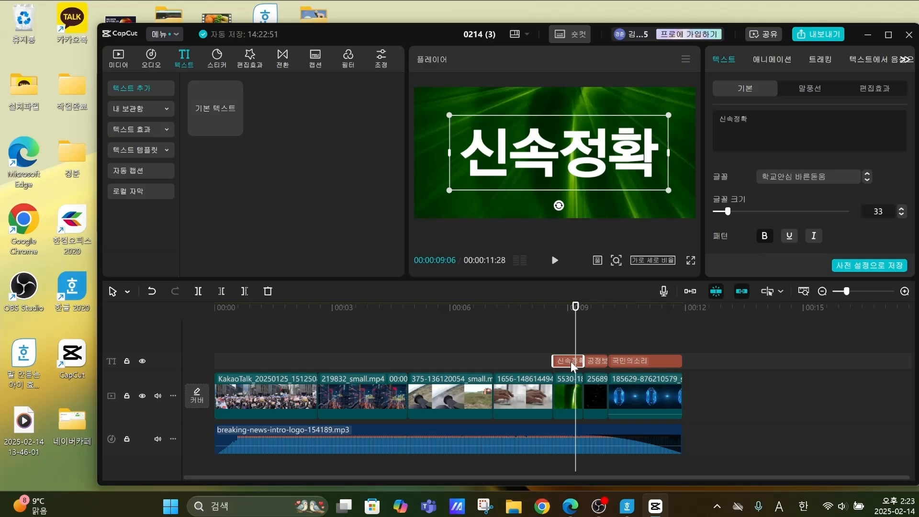
left_click(769, 57)
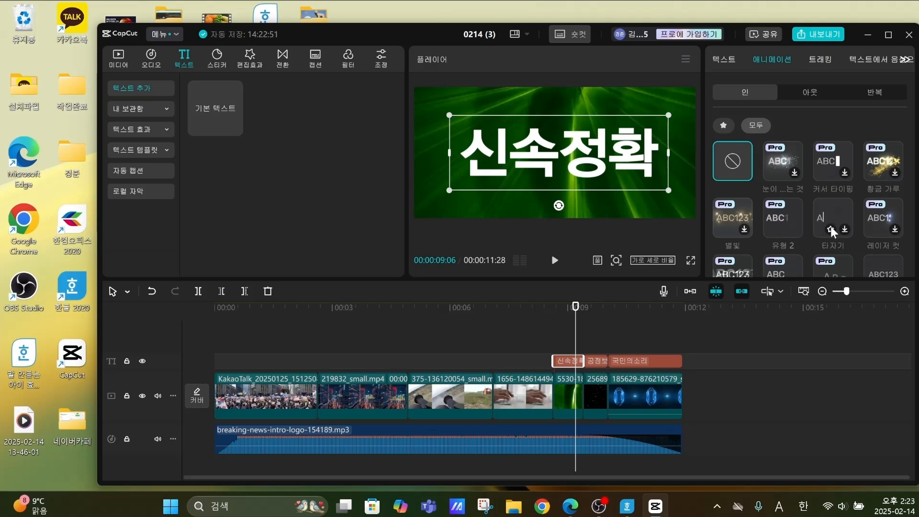
left_click(887, 222)
scroll(881, 214, "down", 3)
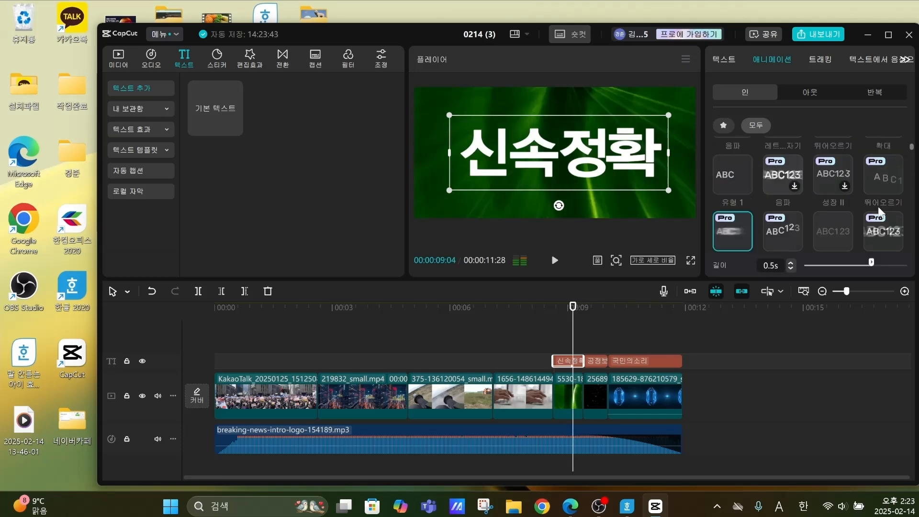
left_click(894, 235)
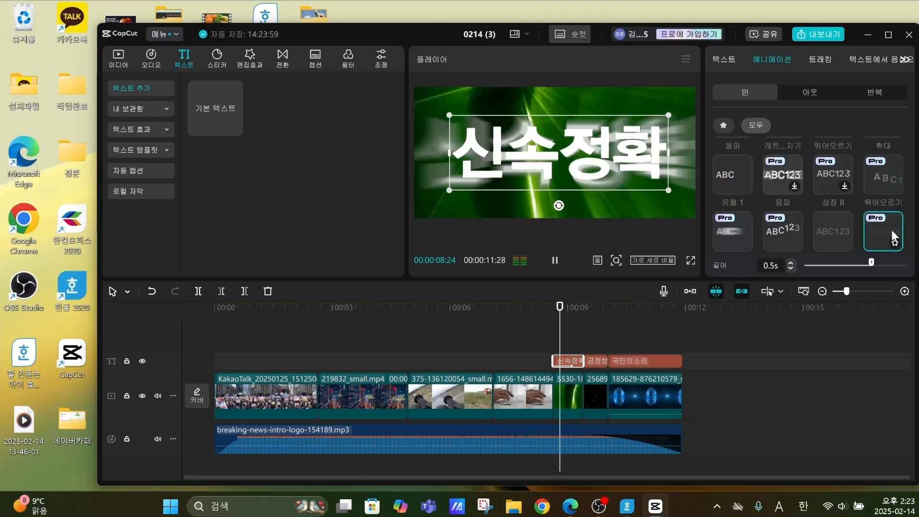
Apply the Pro 음파 entrance animation to the 공정보도 title over the starfield clip
left_click(590, 360)
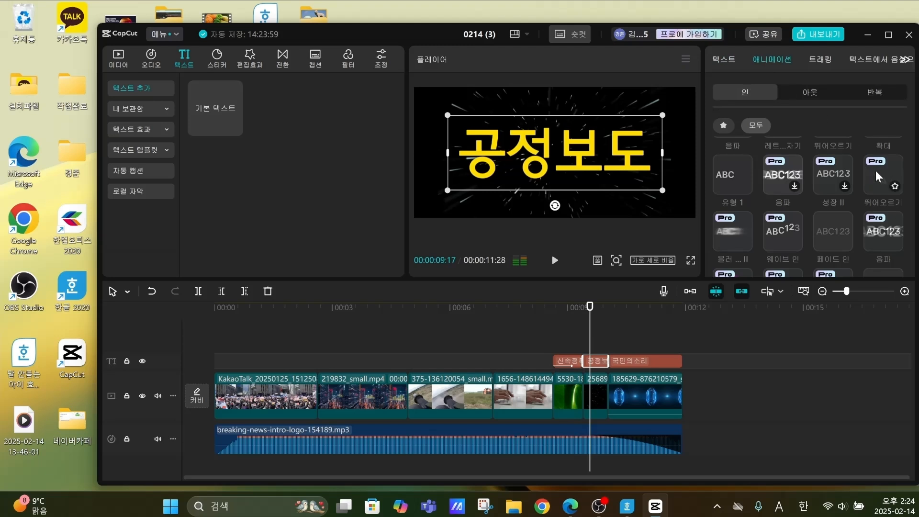
scroll(742, 174, "up", 2)
left_click(742, 175)
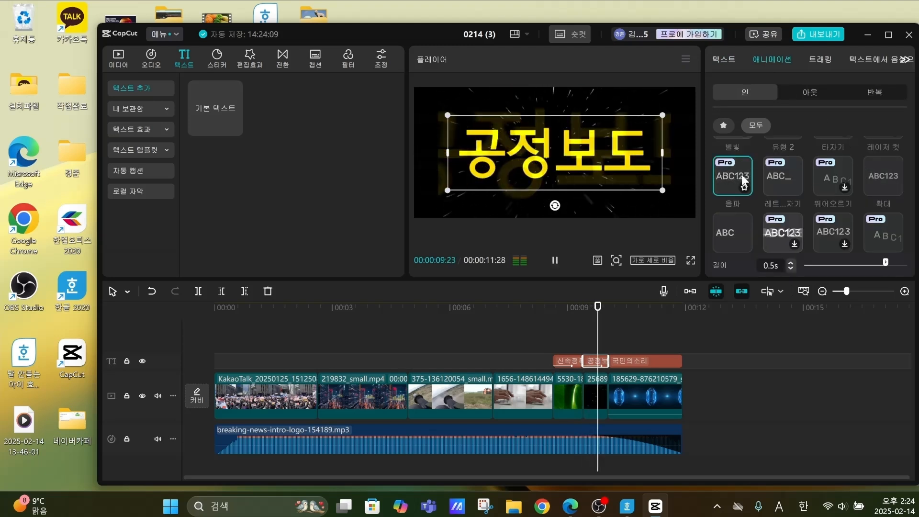
Play back the three titles from the start of the green clip to check their animations
left_click(555, 260)
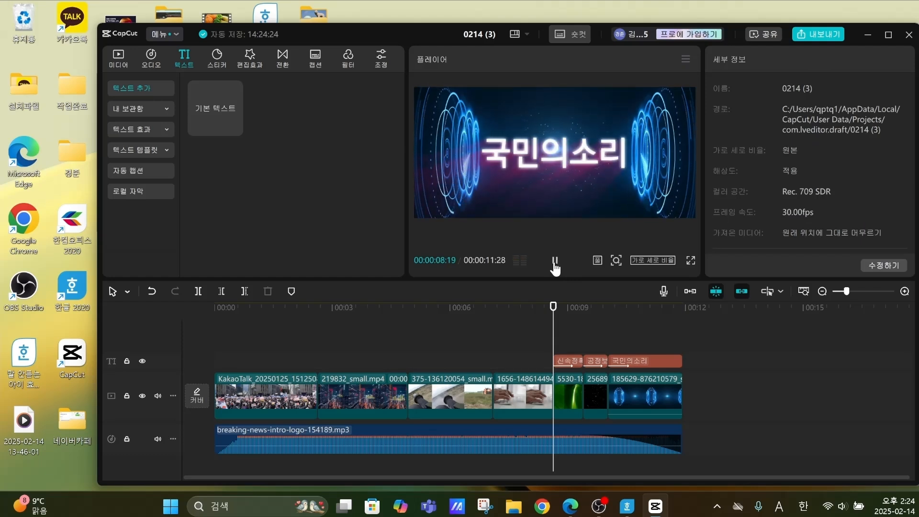
Try to export the video, and proceed from the Pro prompt to purchase the ₩9,900 monthly subscription plan
left_click(826, 34)
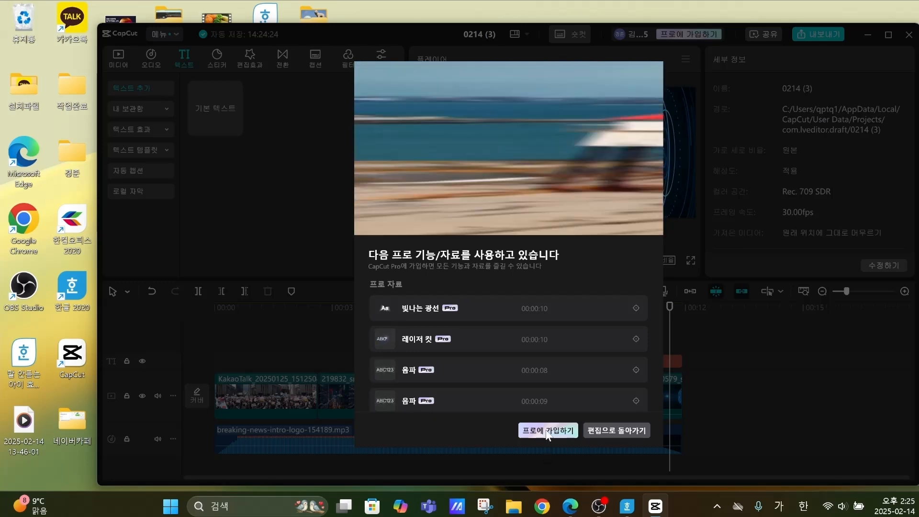
left_click(547, 434)
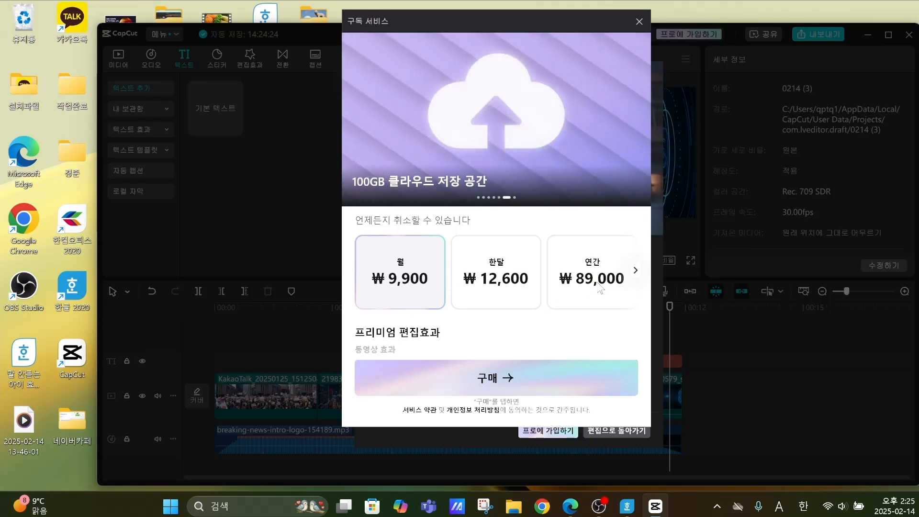
left_click(637, 273)
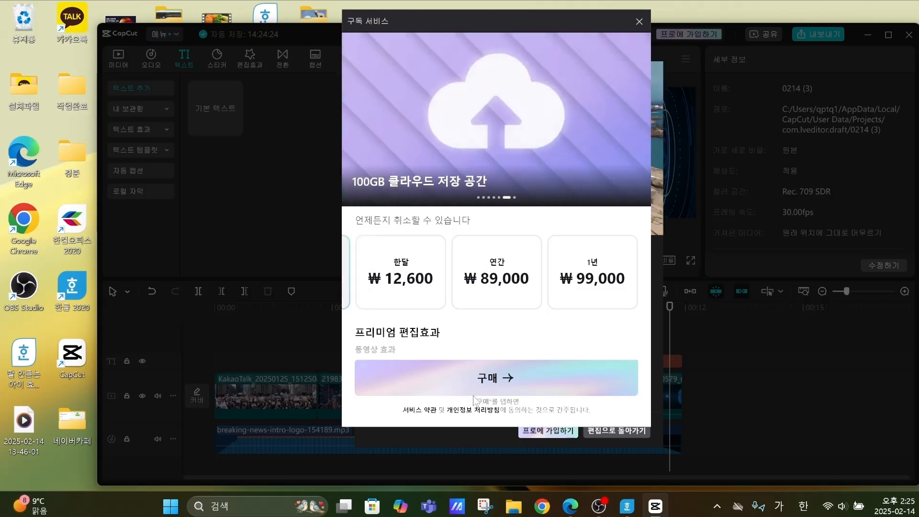
left_click(349, 272)
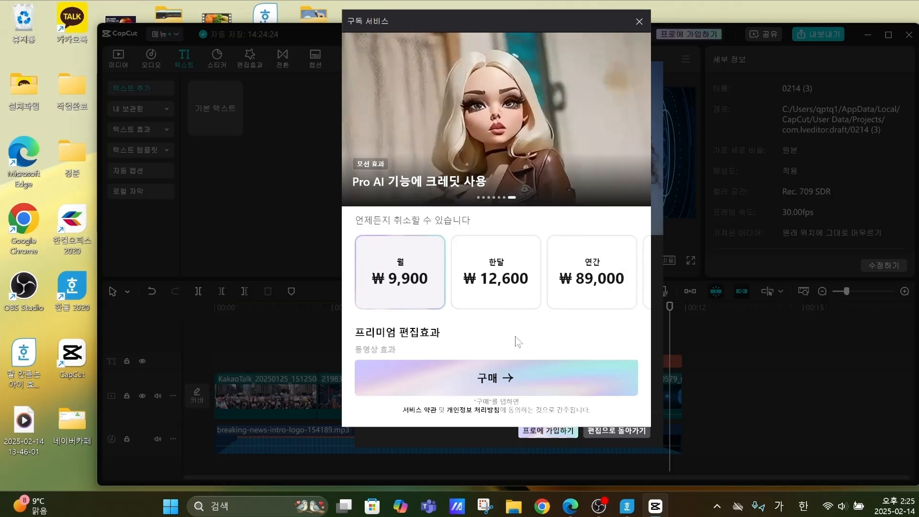
left_click(499, 383)
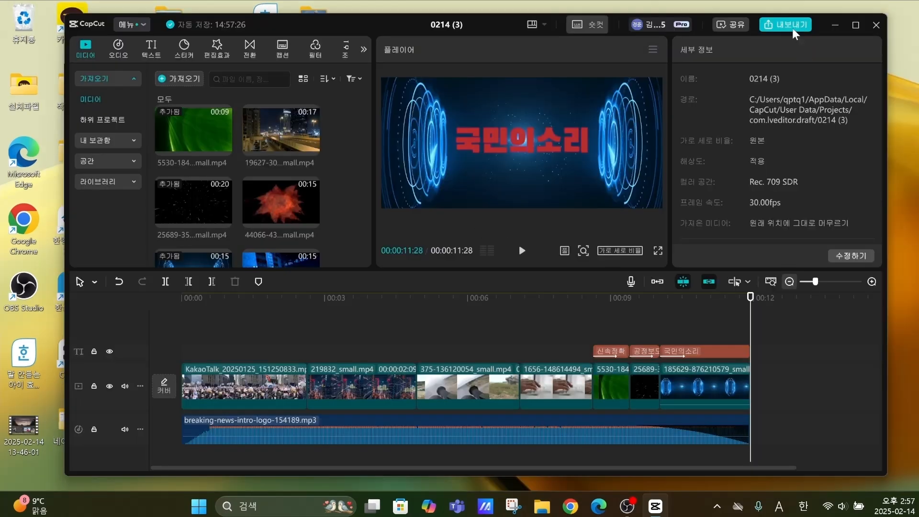
Open the export settings and name the video 뉴스 인트로
left_click(793, 26)
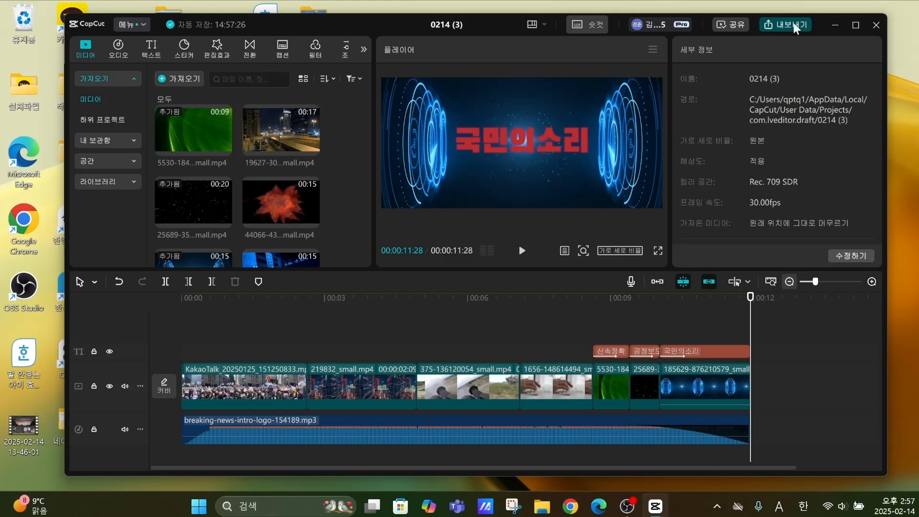
left_click(622, 70)
key("Hangul")
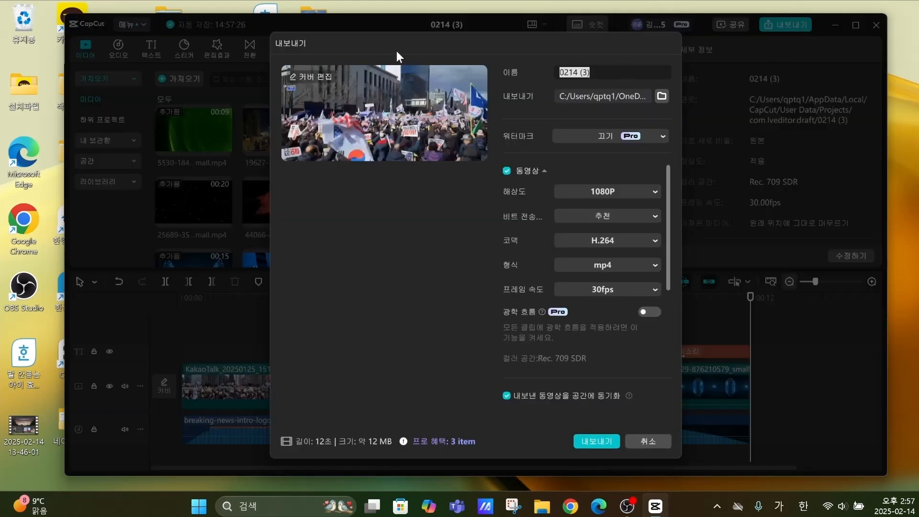
key("BackSpace")
type("뉴스 인트로")
Check the desktop destination folder without changing it, and export the video
left_click(661, 97)
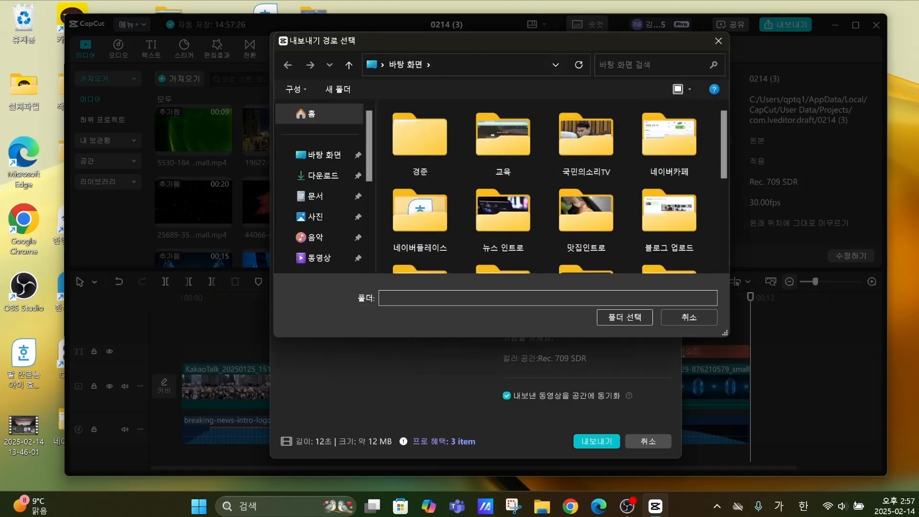
left_click(718, 41)
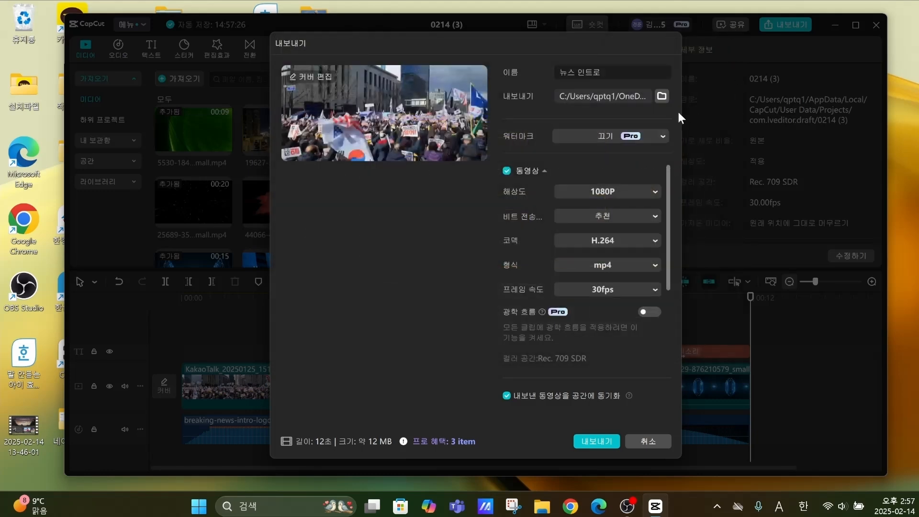
left_click(597, 441)
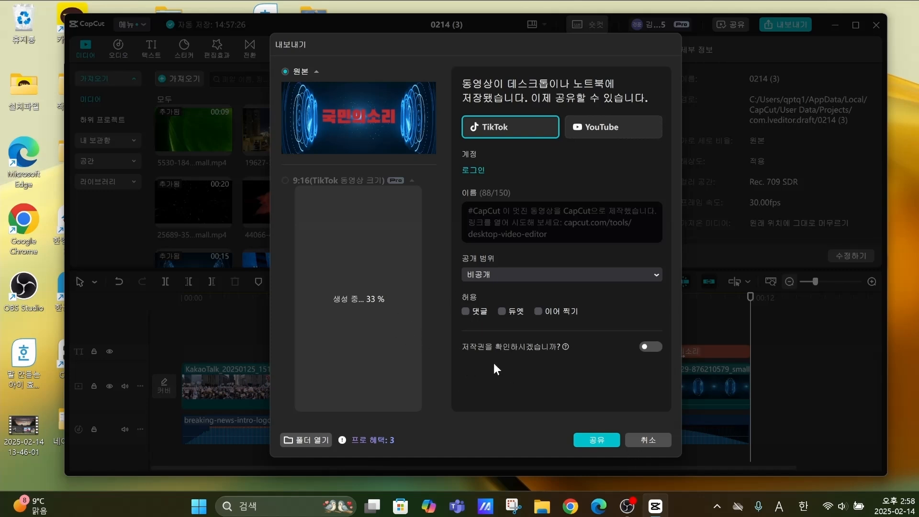
Try to share the exported video to TikTok, and dismiss the browser choice
left_click(605, 439)
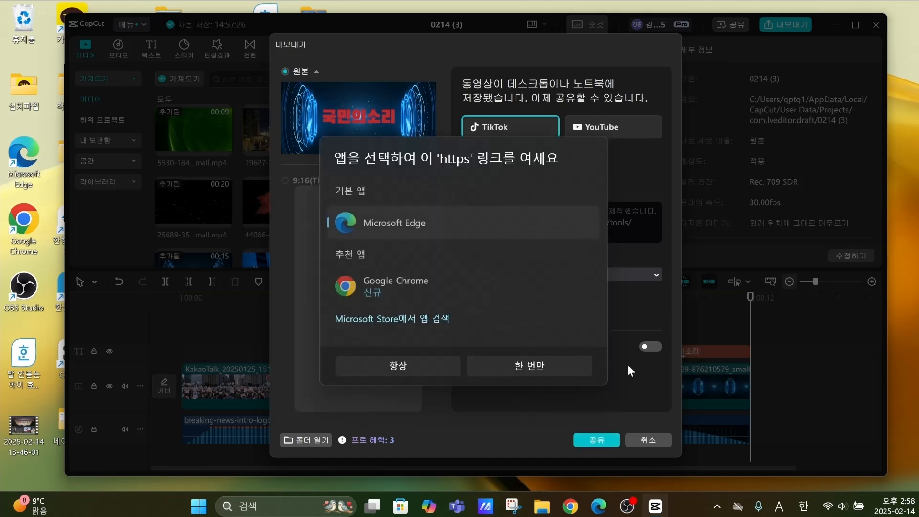
left_click(537, 403)
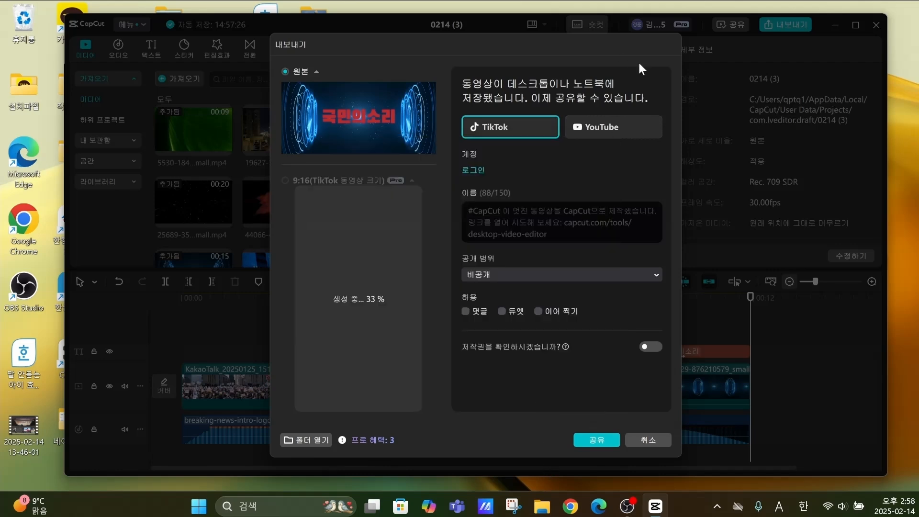
Dismiss the sharing dialog and close the video editor
left_click(653, 442)
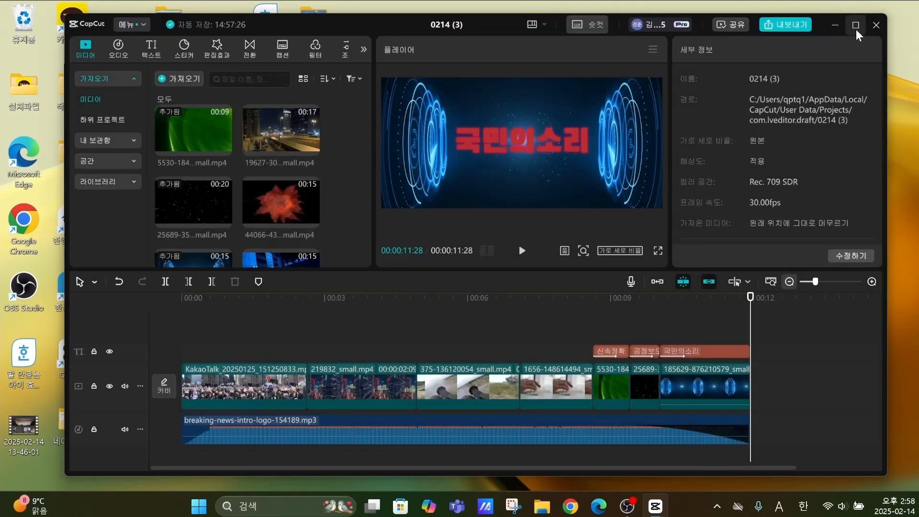
left_click(878, 26)
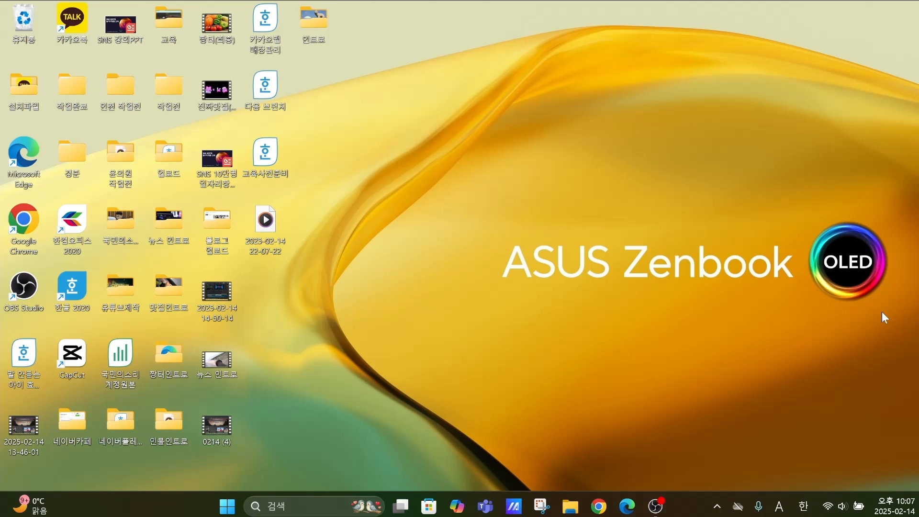